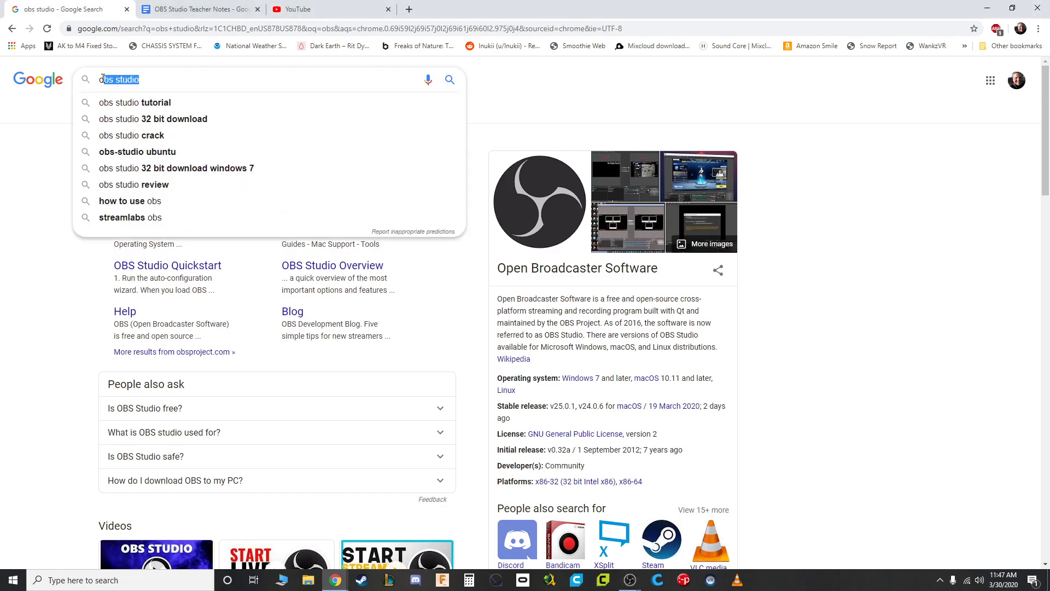
Step: Open the OBS: Open Broadcaster Software website from the search results for obs studio
click(152, 81)
click(52, 178)
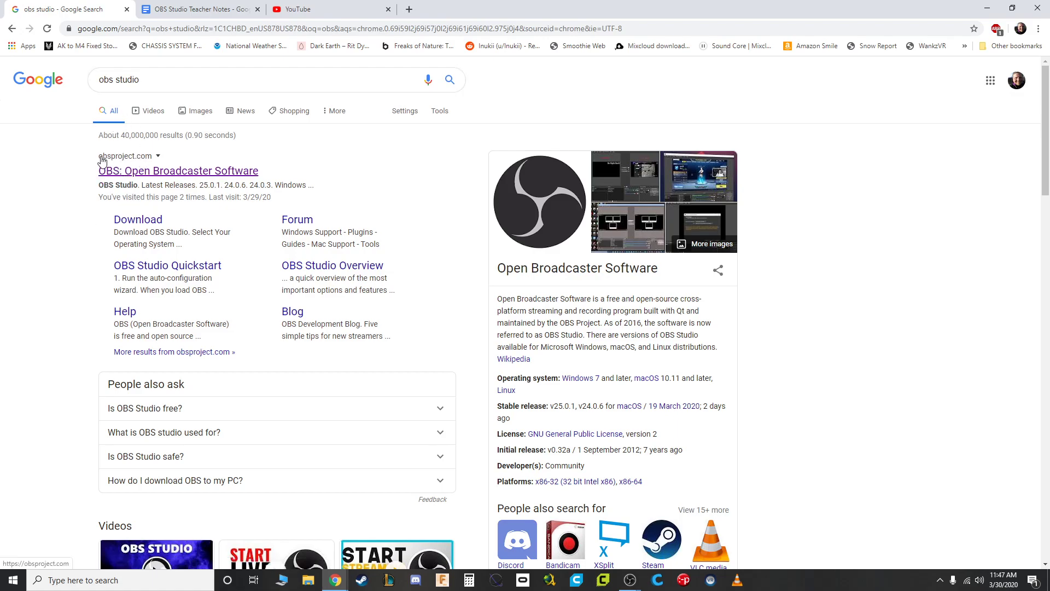
click(138, 174)
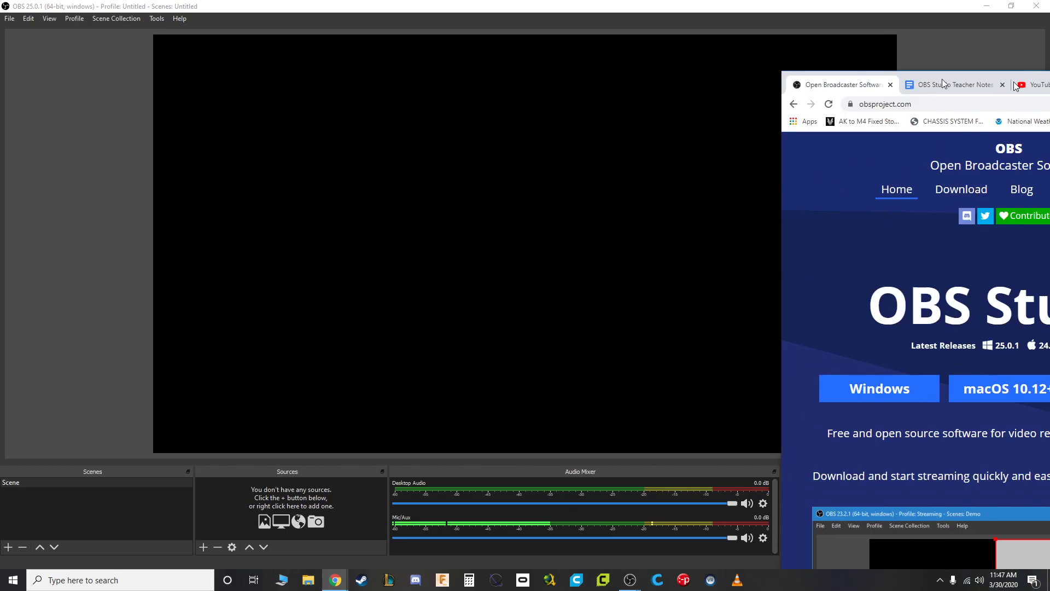
key(alt+Tab)
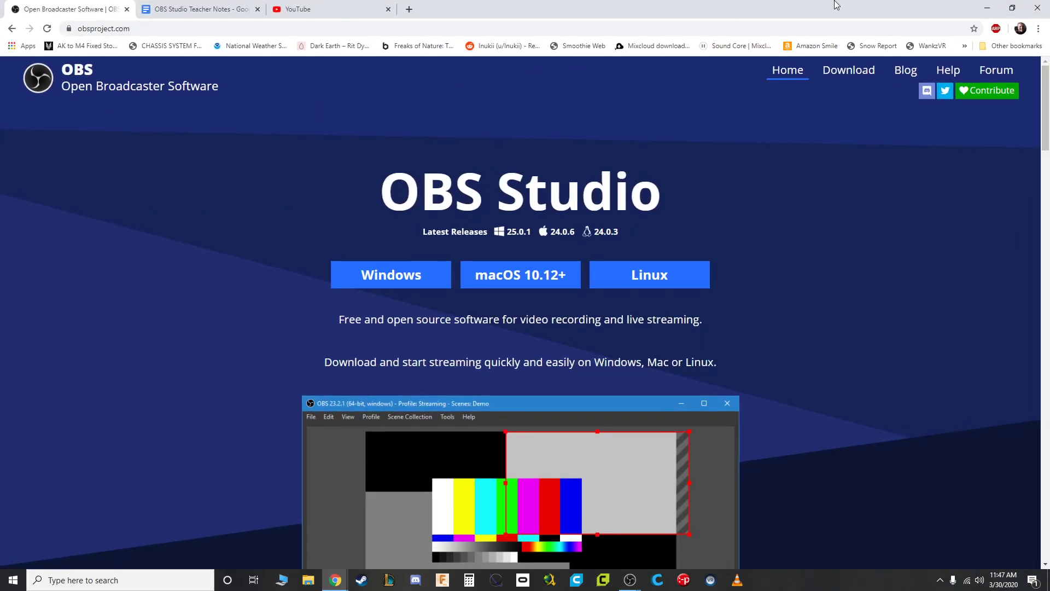
Step: Open the OBS Studio Teacher Notes document and set its zoom to 200%
click(177, 7)
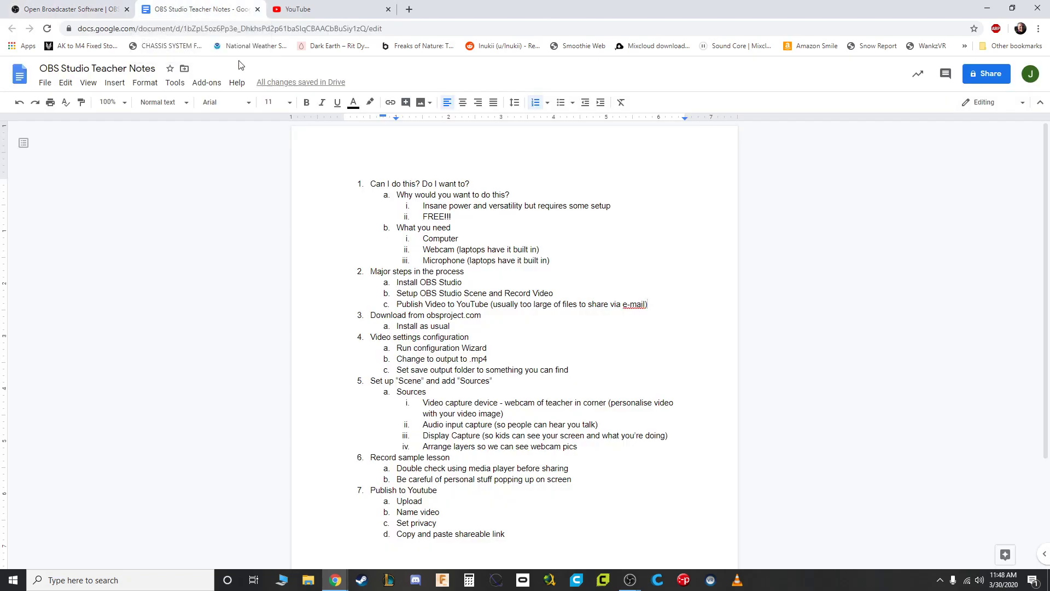
drag(370, 184, 478, 185)
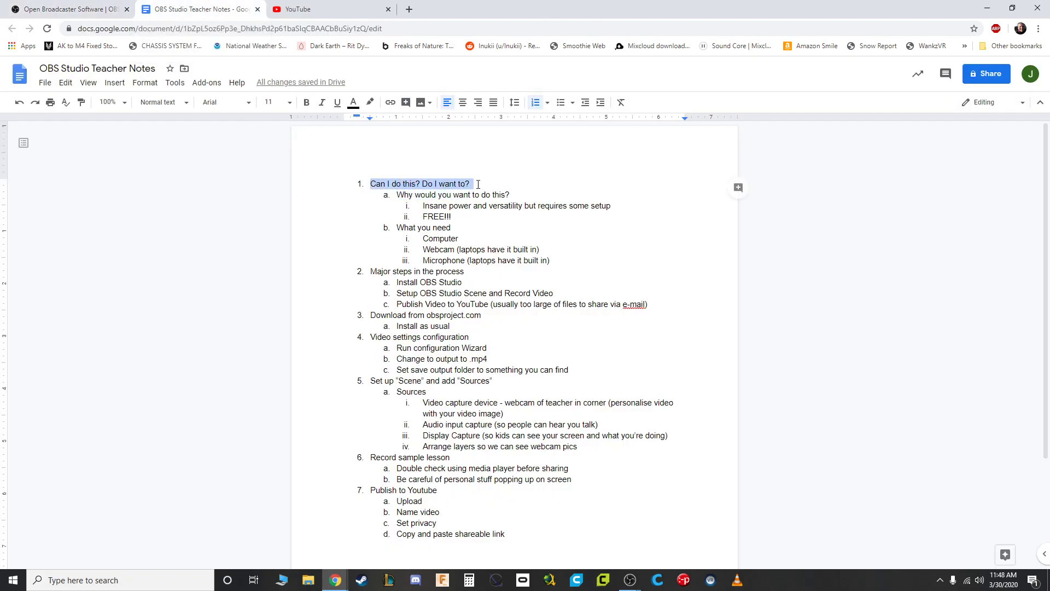
drag(397, 194, 512, 193)
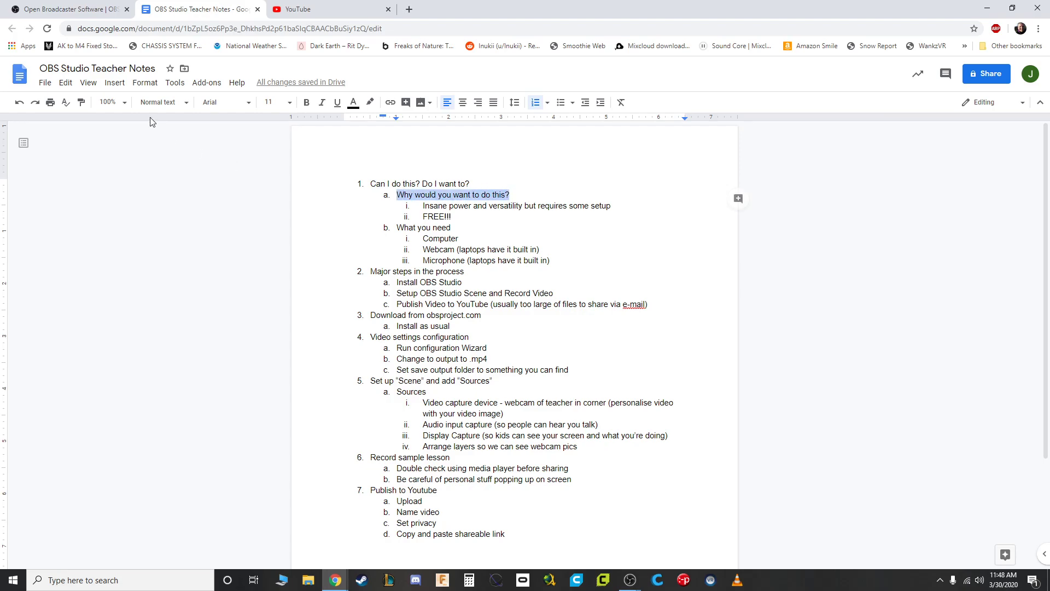
click(109, 103)
click(113, 253)
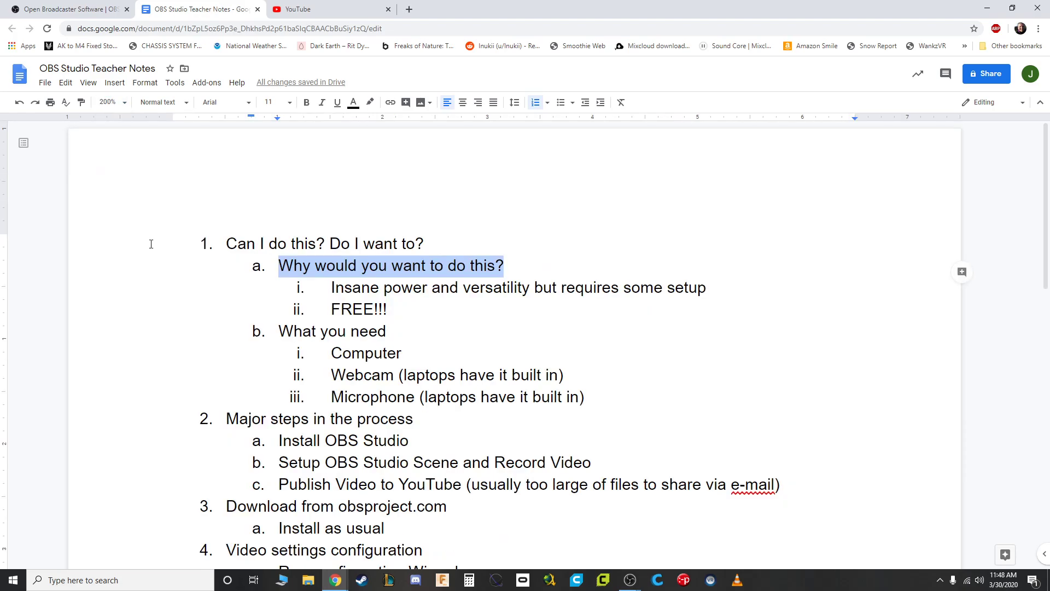
Step: Highlight the two reasons listed under "Why would you want to do this?" in the notes
click(504, 223)
scroll(487, 241, down, 2)
click(332, 178)
drag(332, 177, 693, 198)
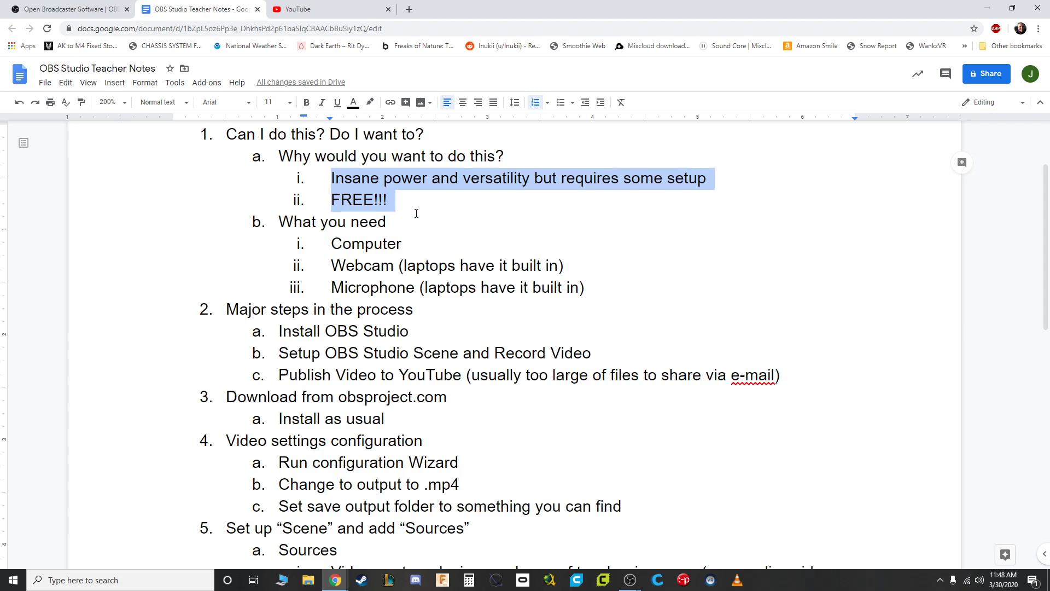
Step: Review the "What you need" list, highlighting the computer, webcam and microphone entries one at a time
click(280, 219)
drag(331, 243, 406, 245)
drag(330, 265, 395, 264)
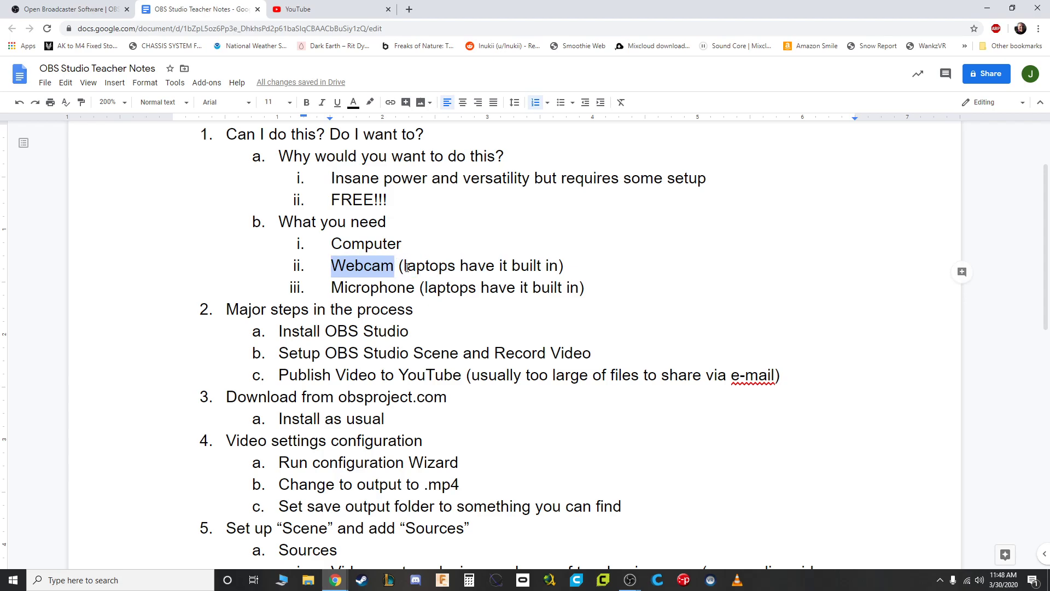
drag(331, 265, 397, 267)
click(395, 266)
drag(404, 266, 557, 272)
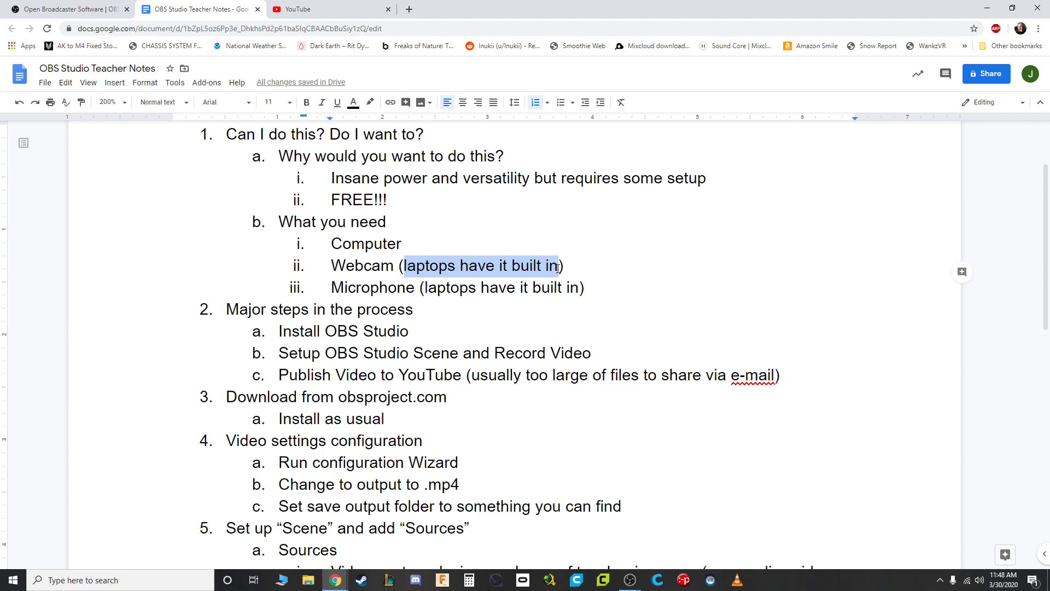
click(333, 266)
drag(331, 266, 558, 267)
drag(332, 287, 586, 287)
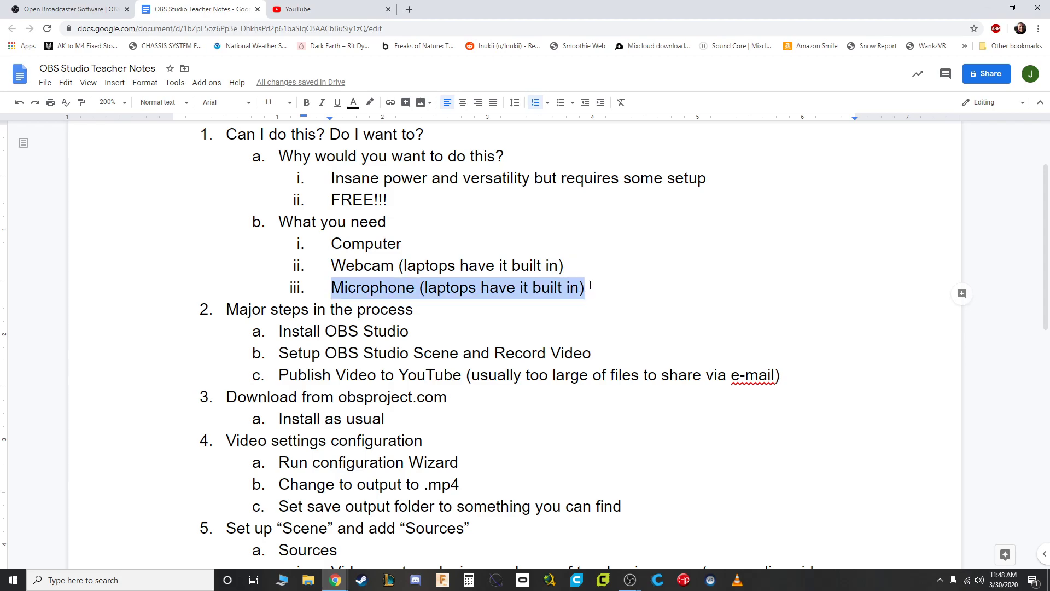
Step: Go over the computer, webcam and microphone requirements again, highlighting the entries singly and as a group
drag(333, 243, 409, 245)
drag(333, 288, 590, 291)
click(365, 290)
drag(332, 243, 541, 288)
click(334, 264)
drag(333, 264, 608, 297)
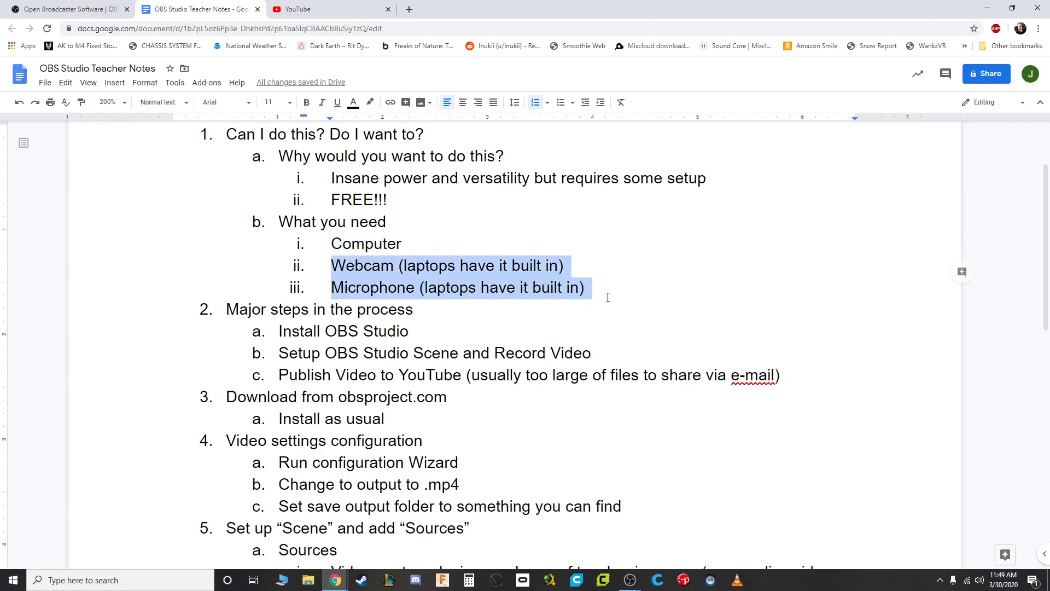
click(330, 260)
drag(332, 243, 595, 285)
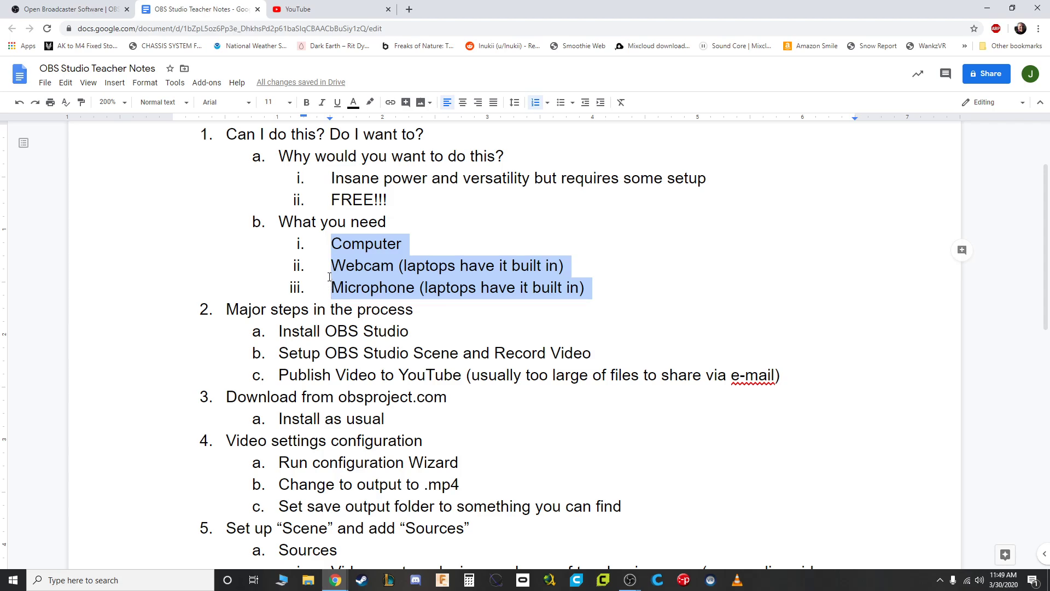
click(606, 292)
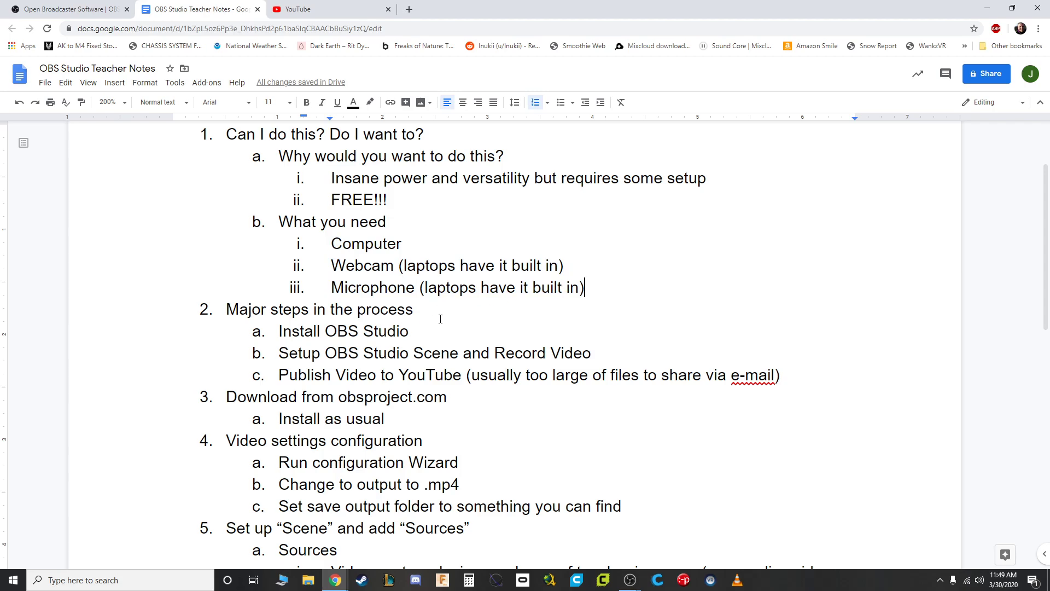
Step: Read through "Major steps in the process", highlighting the install, scene setup and recording, and YouTube publishing items
click(423, 311)
scroll(430, 306, down, 1)
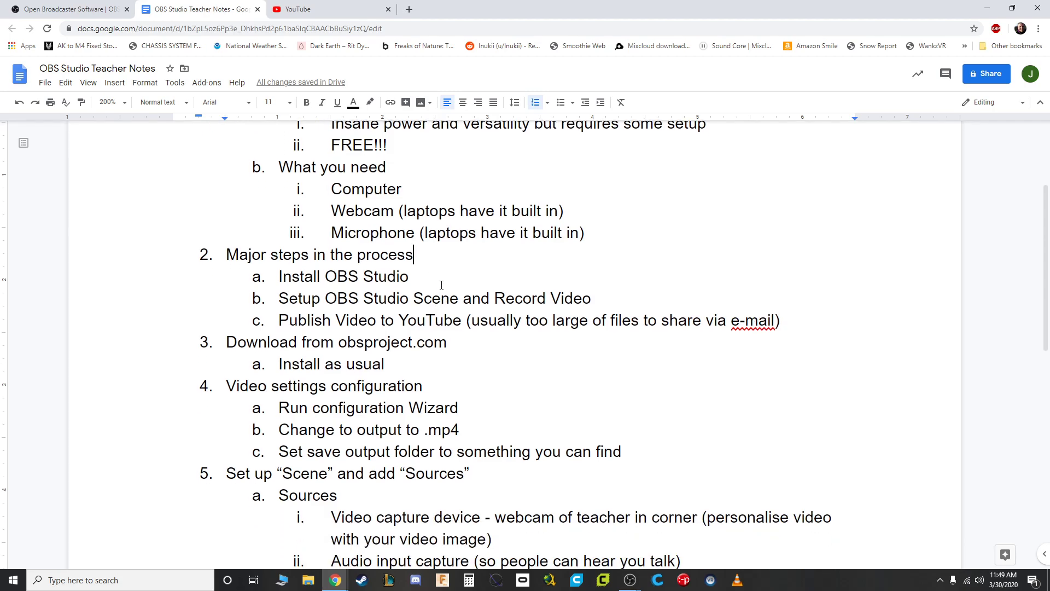
drag(278, 277, 411, 270)
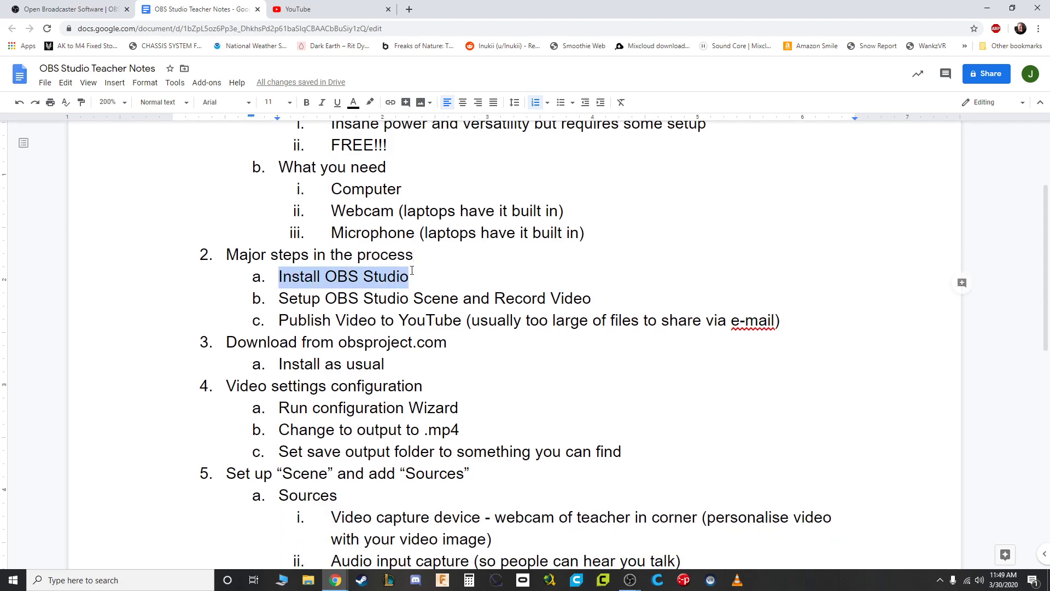
drag(278, 299, 589, 296)
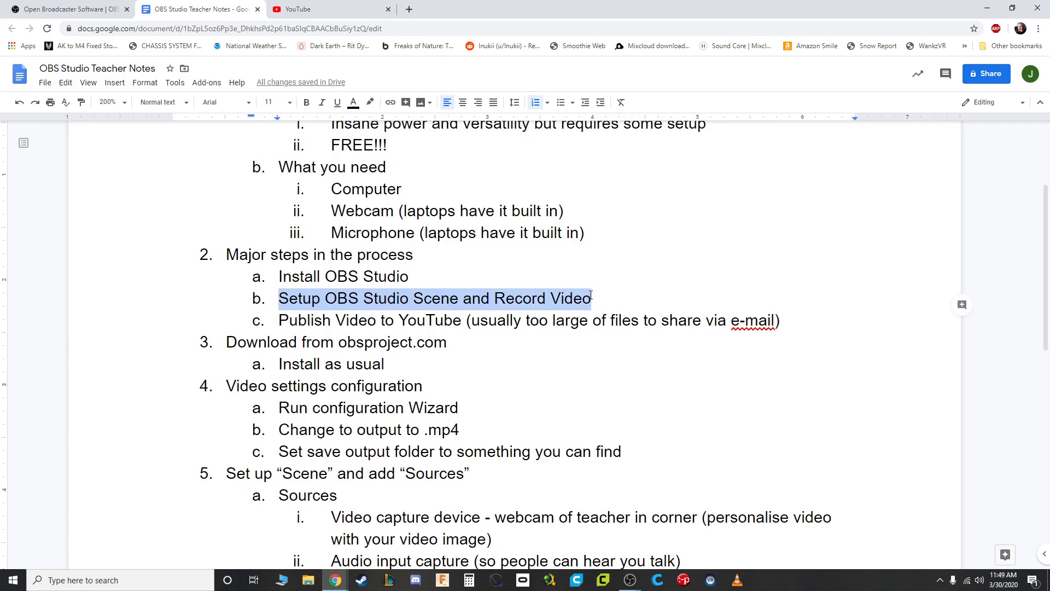
drag(276, 316, 786, 321)
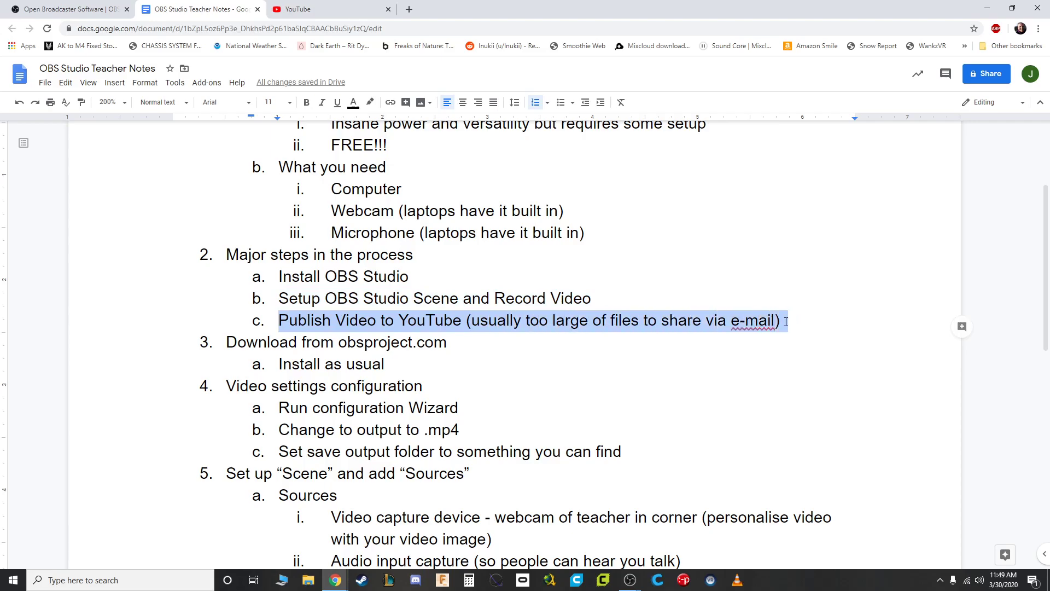
drag(612, 305, 581, 304)
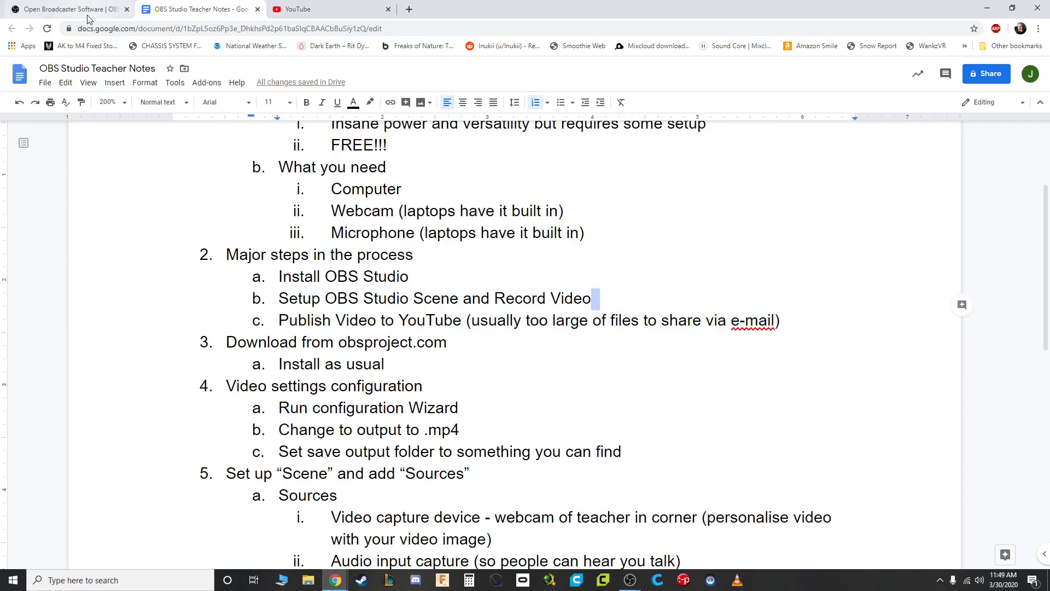
Step: Move the browser window out of the way and switch to OBS
double_click(583, 14)
key(super+Down)
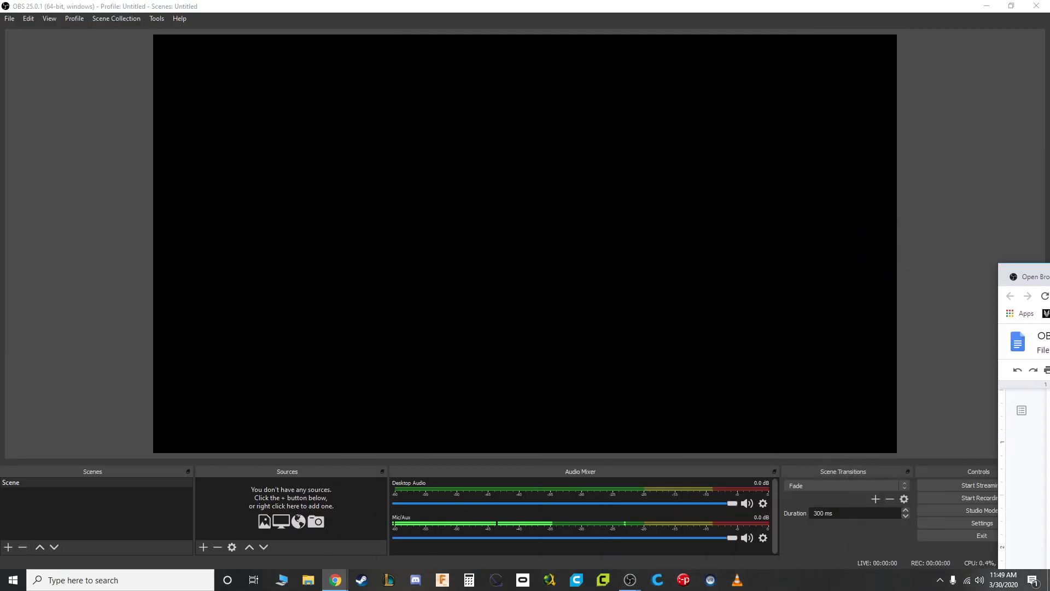
click(152, 6)
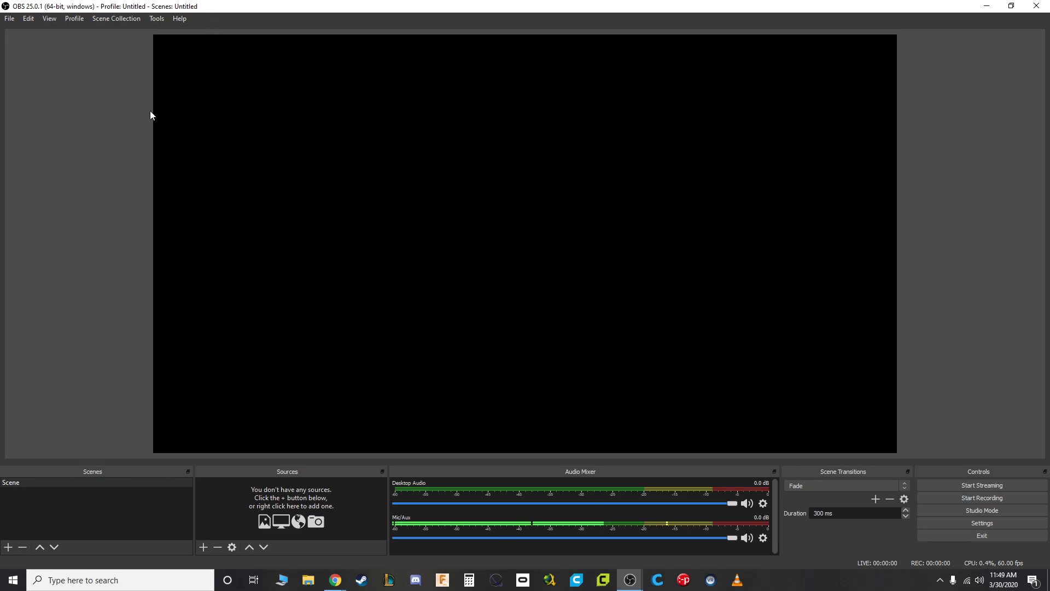
Step: Run the Auto-Configuration Wizard optimized just for recording, using the current 1920x1080 resolution, preferring 60 FPS, and apply its settings
click(160, 20)
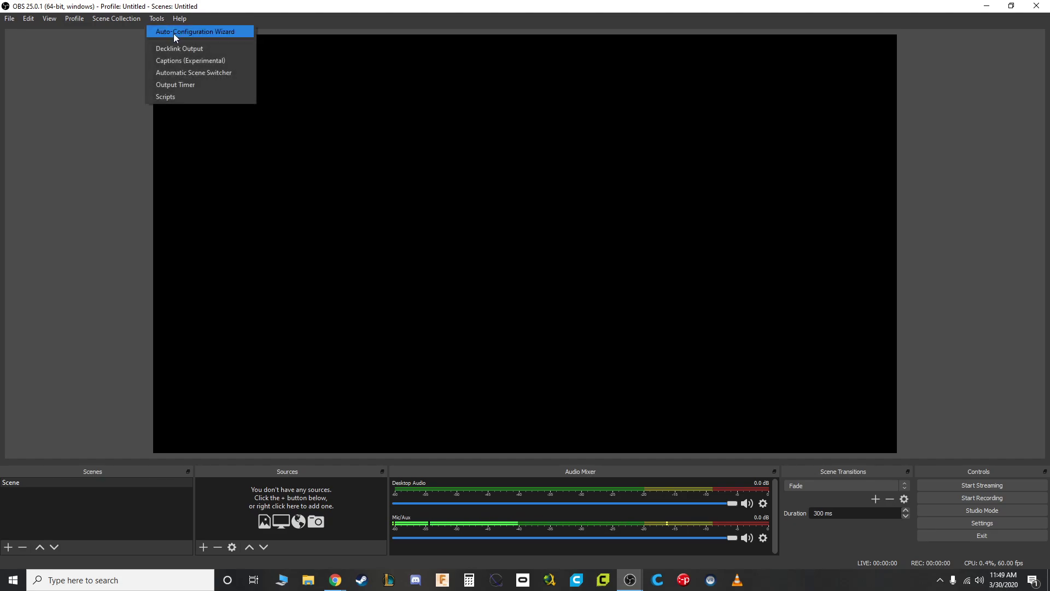
click(172, 34)
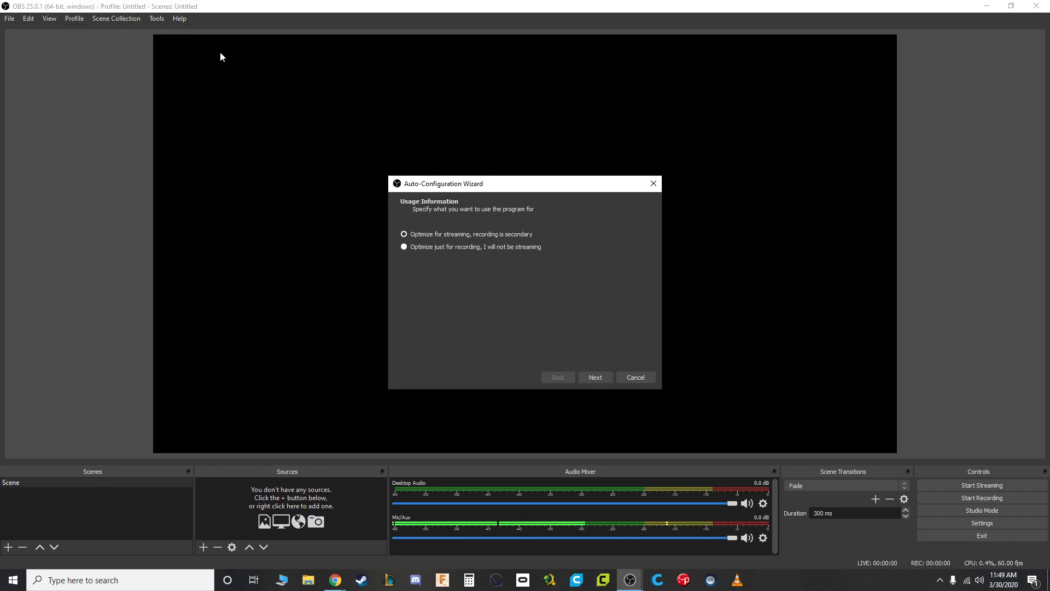
click(404, 246)
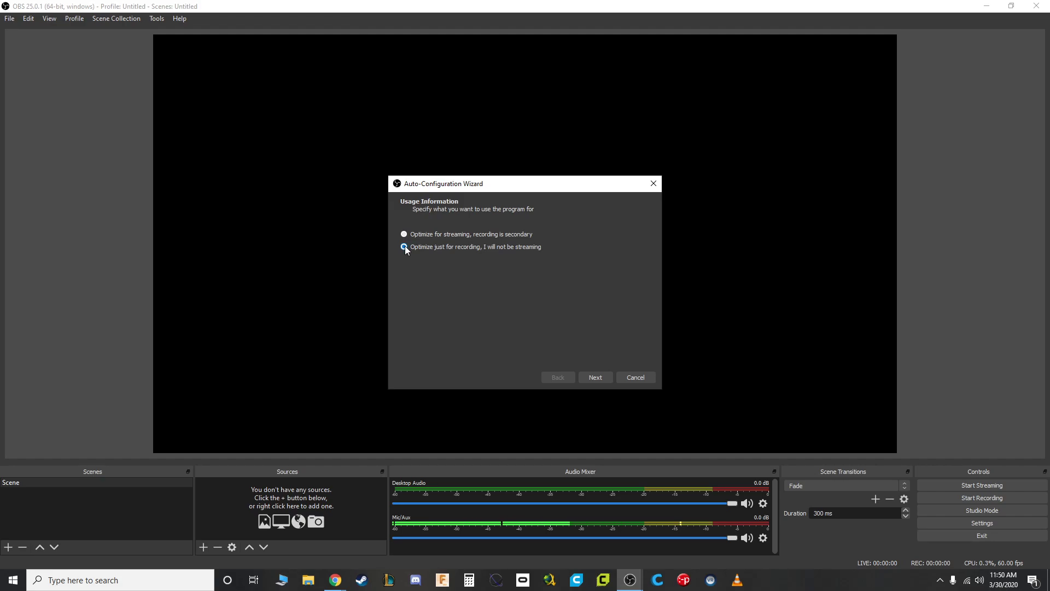
click(599, 381)
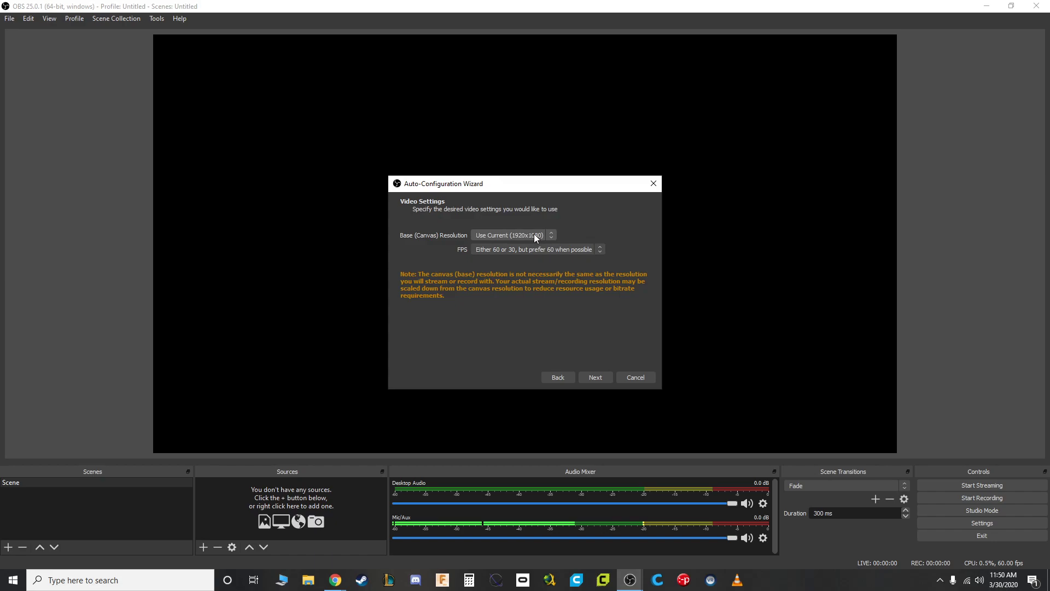
click(599, 377)
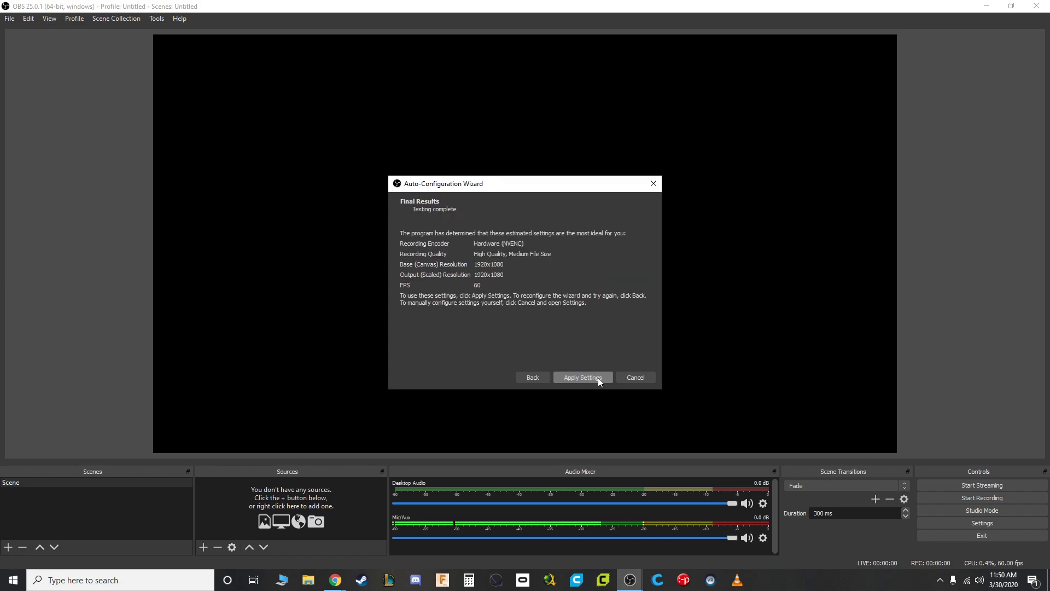
click(598, 377)
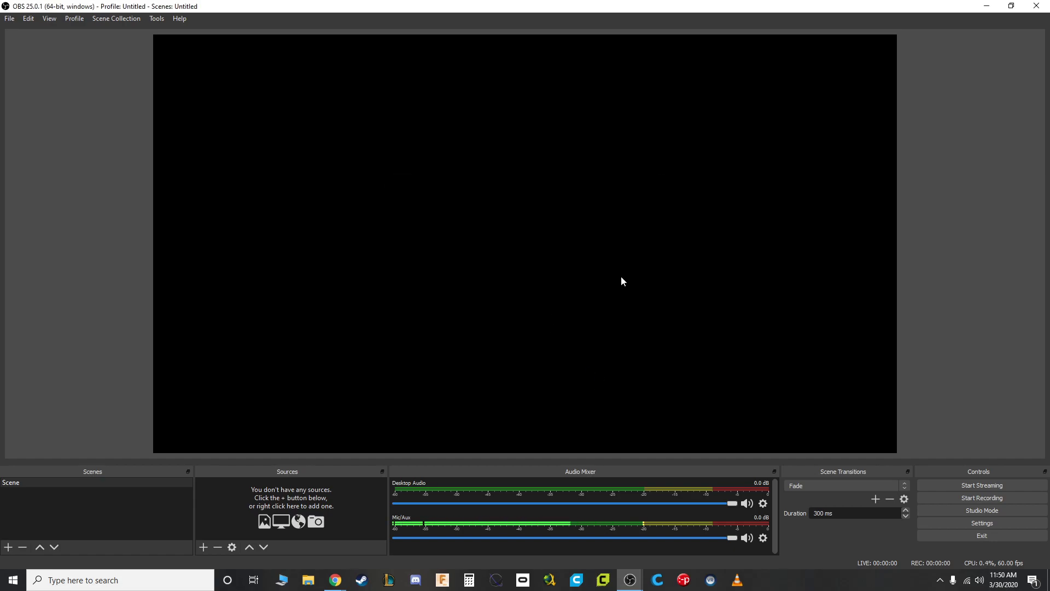
Step: Open the Output settings and inspect the Recording Path
click(985, 523)
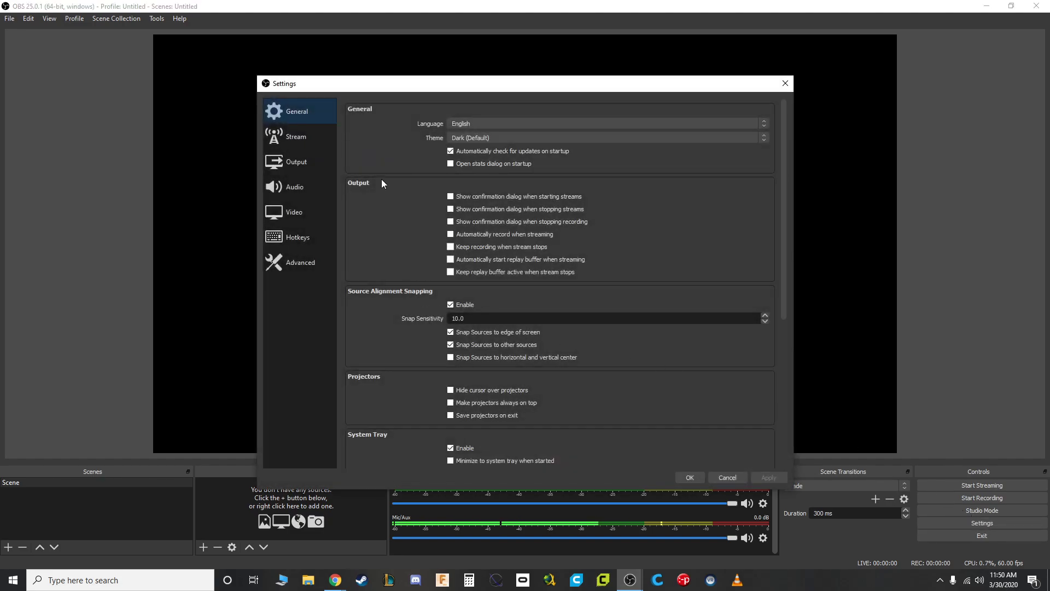
click(304, 162)
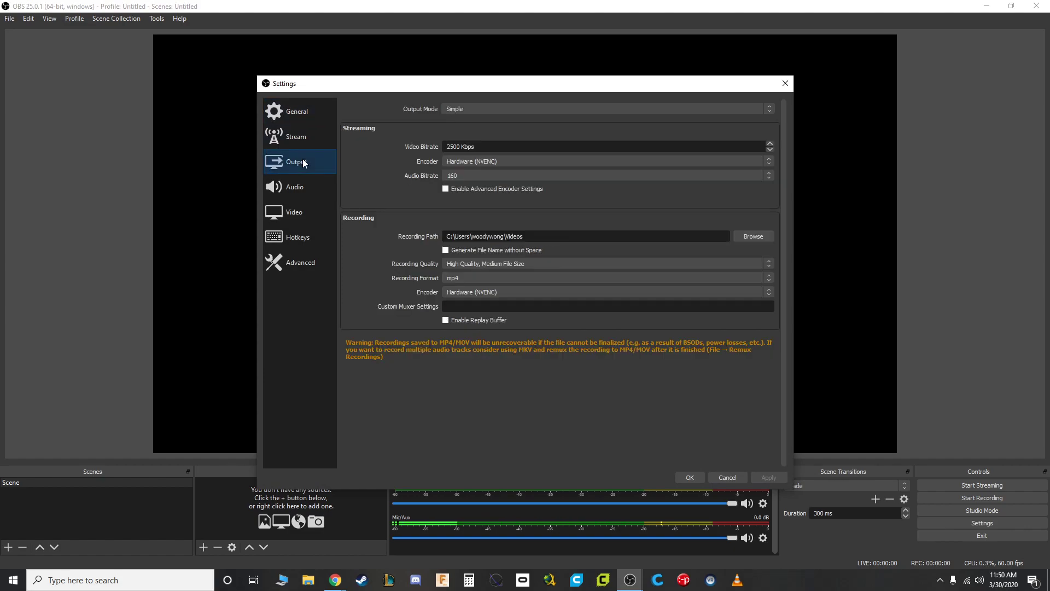
click(549, 235)
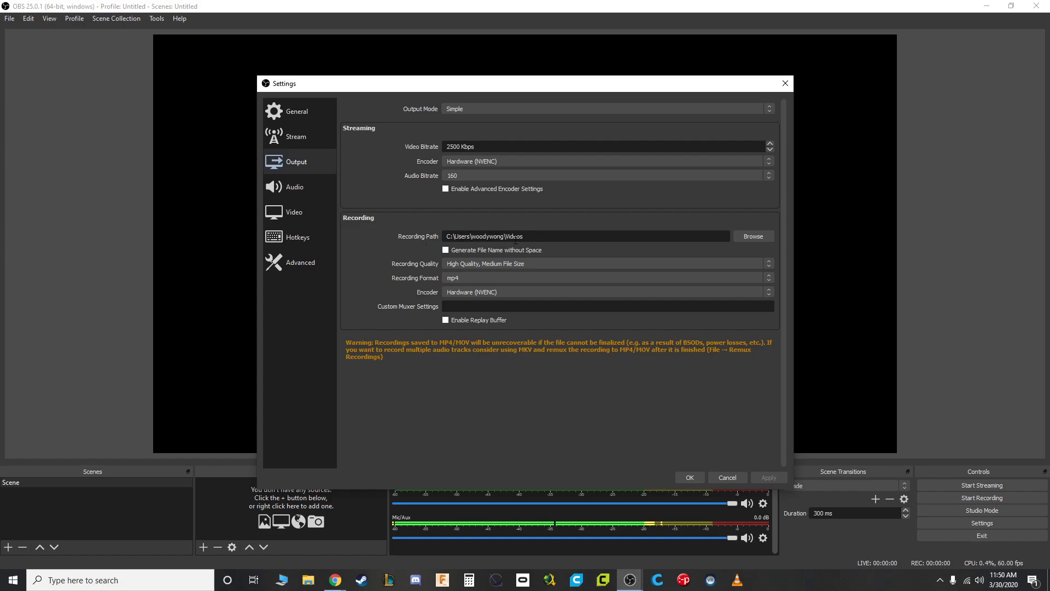
click(528, 237)
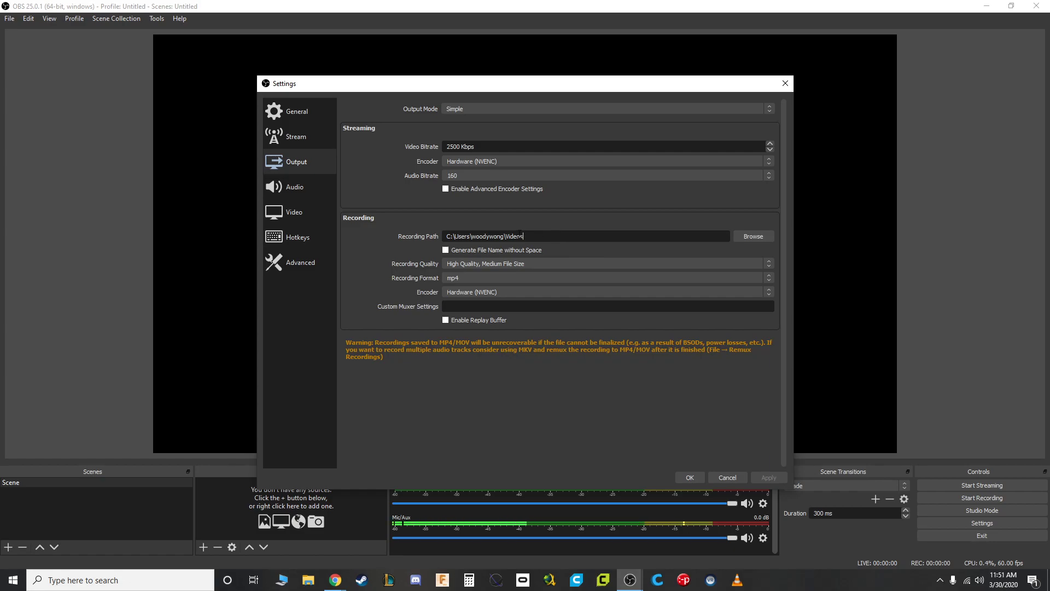
Step: Check the available recording formats, keeping mp4, and open the Video settings
click(461, 277)
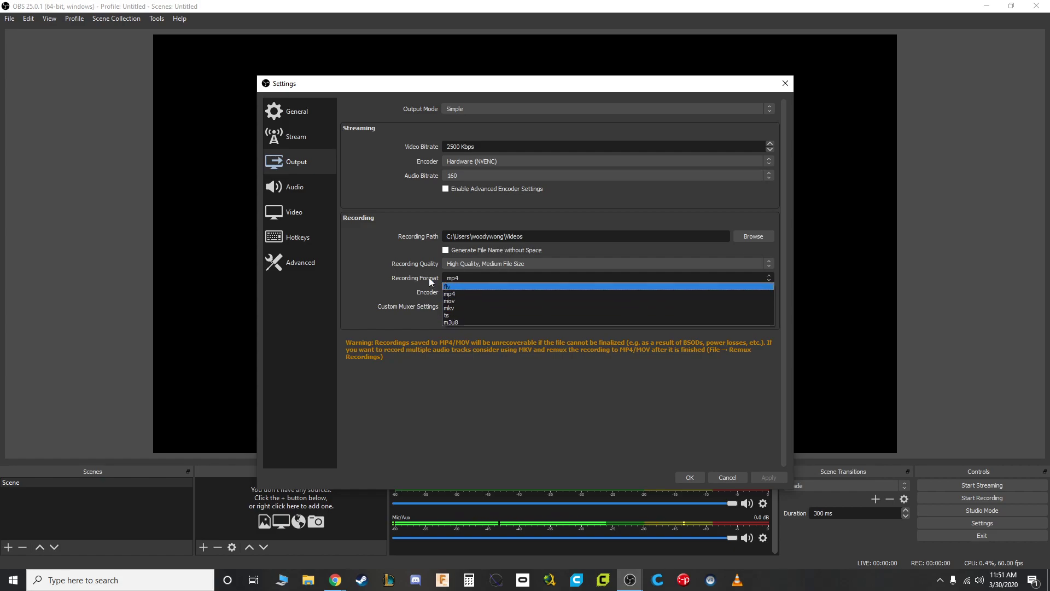
key(Down)
key(Down)
key(Down)
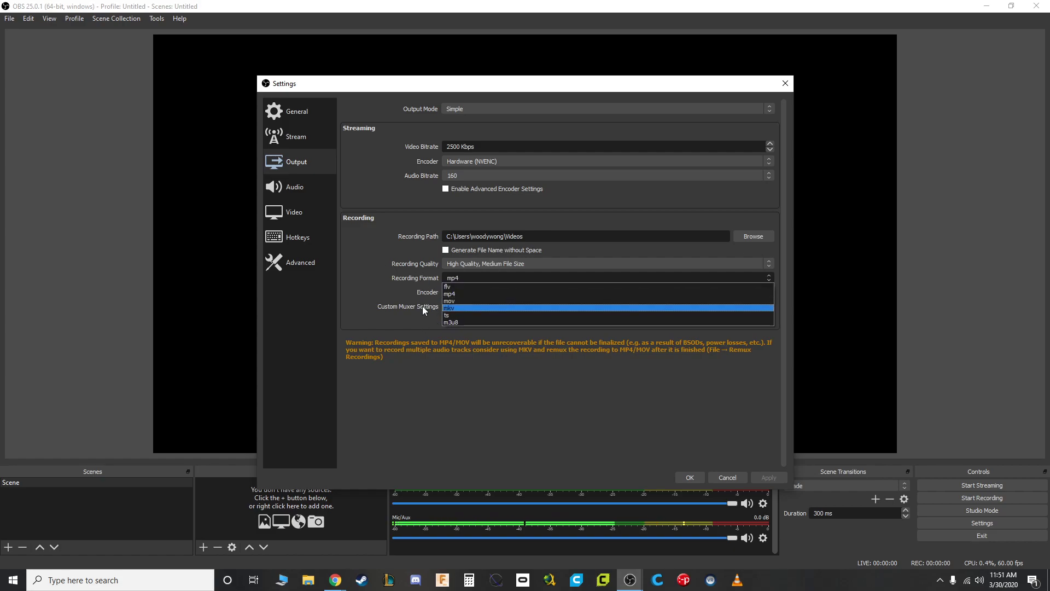
click(362, 256)
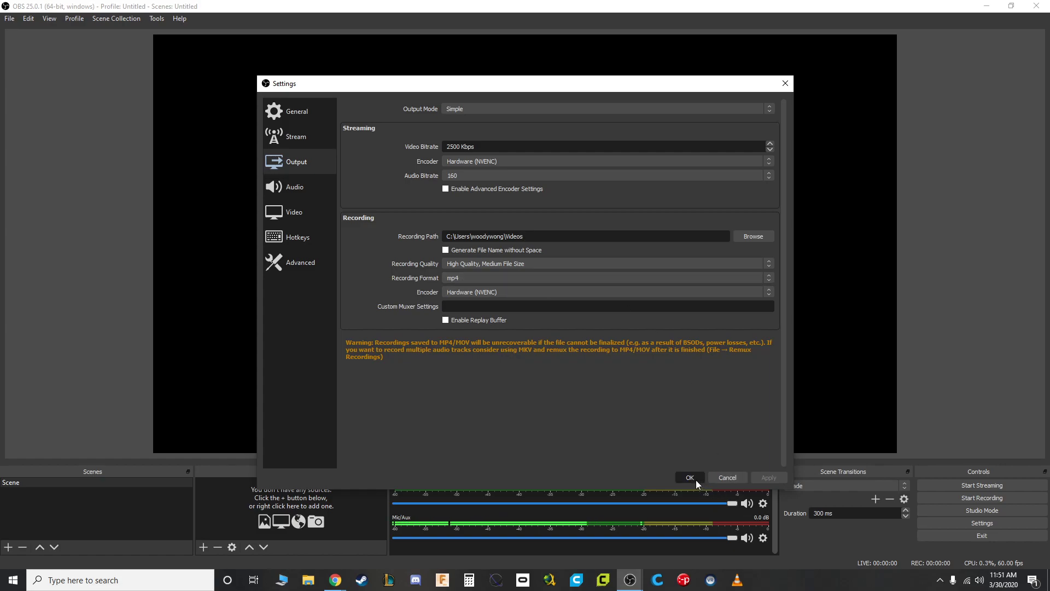
click(292, 215)
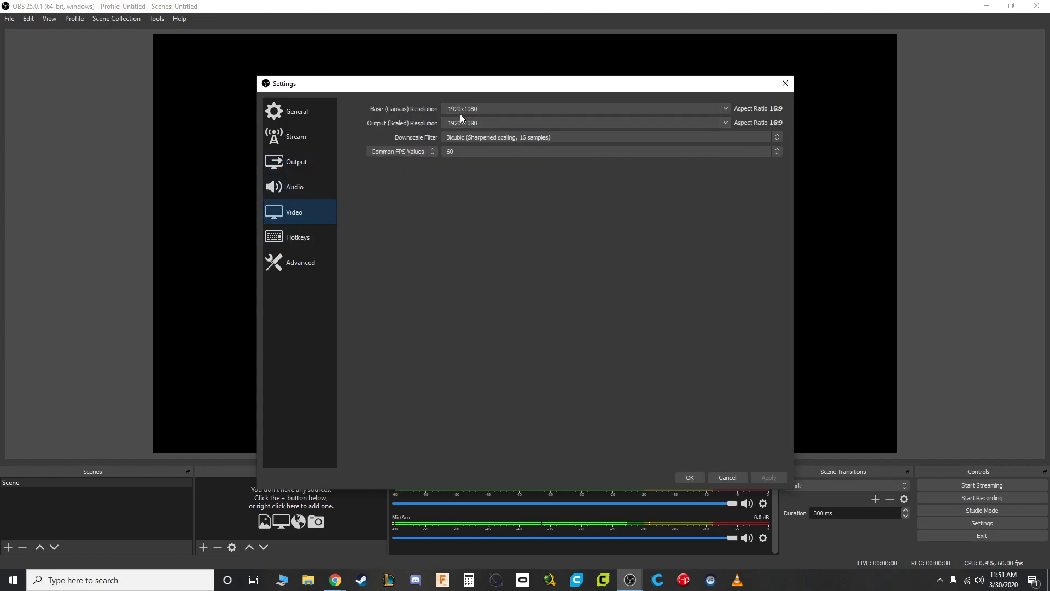
Step: Review the Output settings once more and accept the settings dialog
click(286, 154)
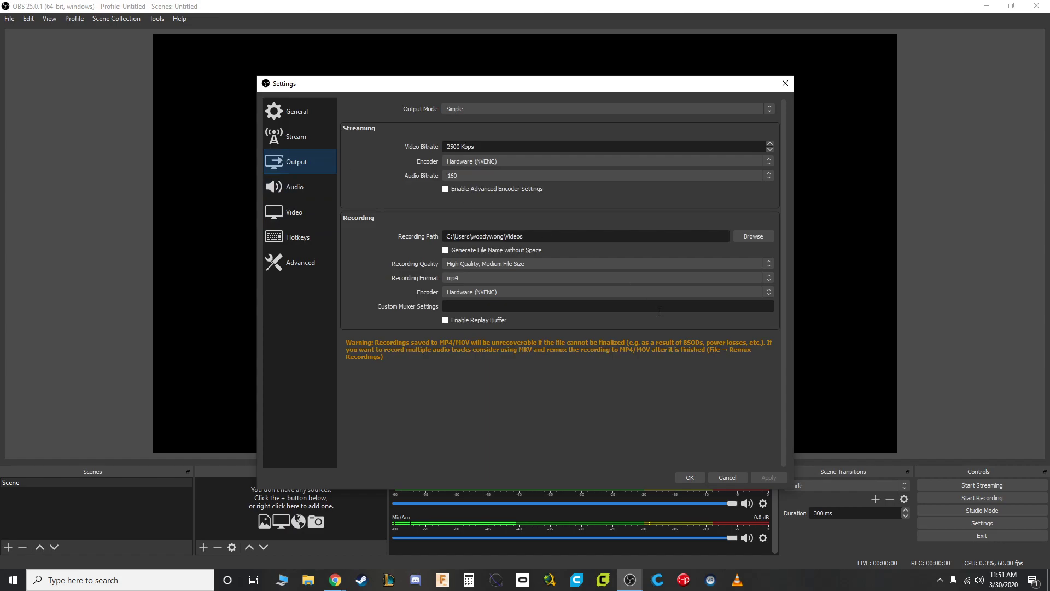
click(693, 477)
Step: Switch to the teacher notes in the browser and highlight the completed installation and video settings configuration items
click(630, 580)
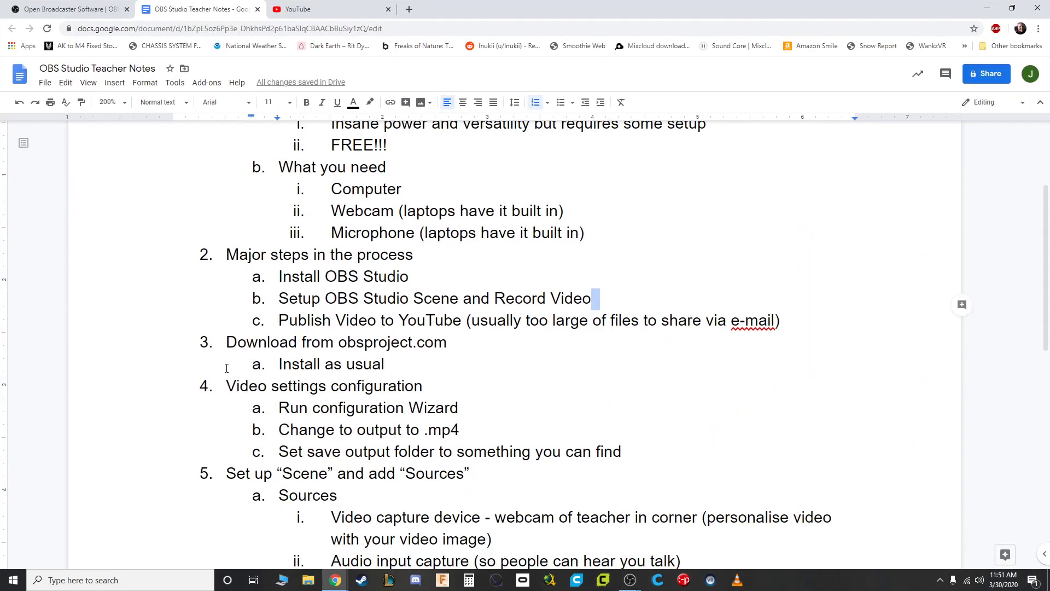
scroll(241, 332, down, 1)
drag(278, 309, 393, 309)
scroll(279, 181, down, 3)
drag(278, 181, 479, 210)
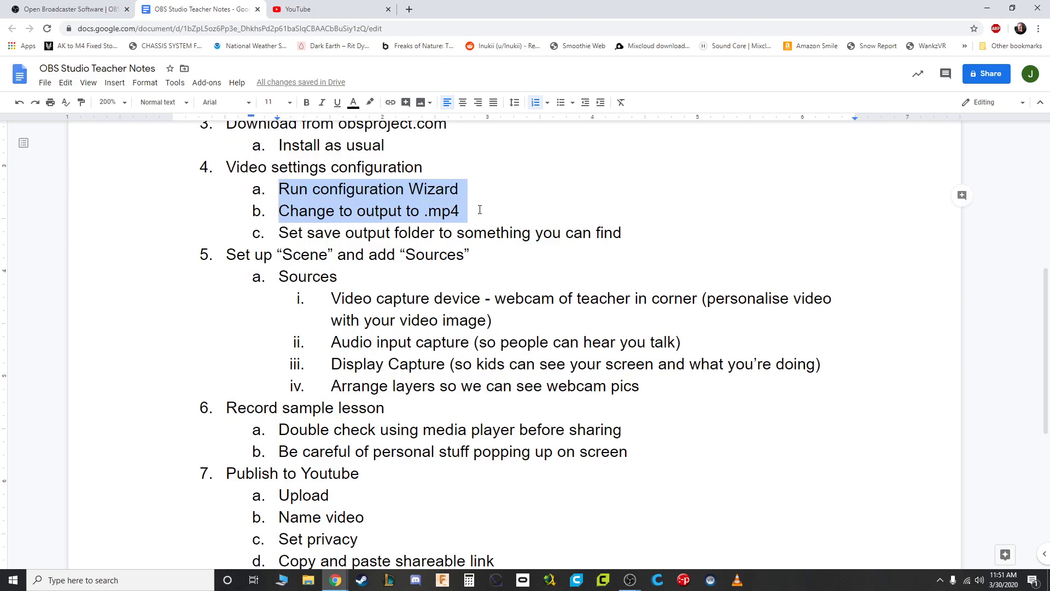
drag(279, 233, 625, 241)
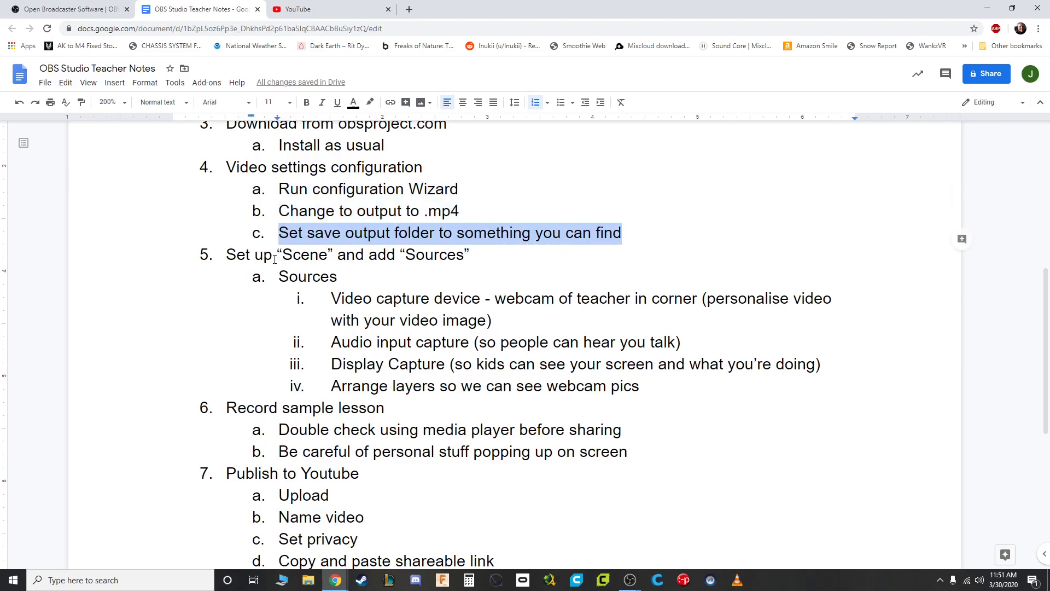
Step: Review section 5 of the notes and highlight the Video capture device item under Sources
scroll(295, 246, down, 1)
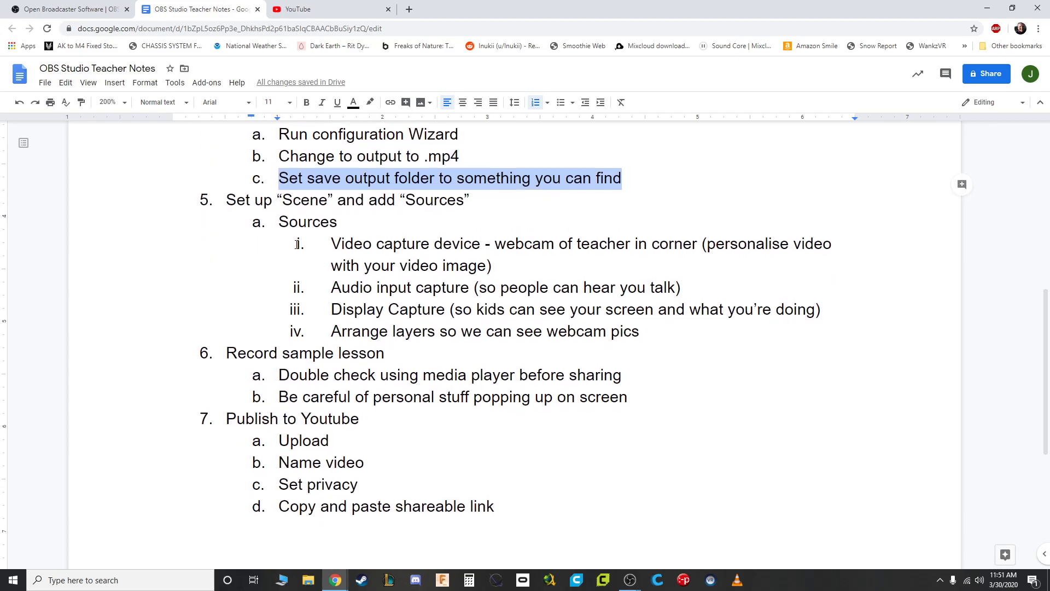
click(398, 261)
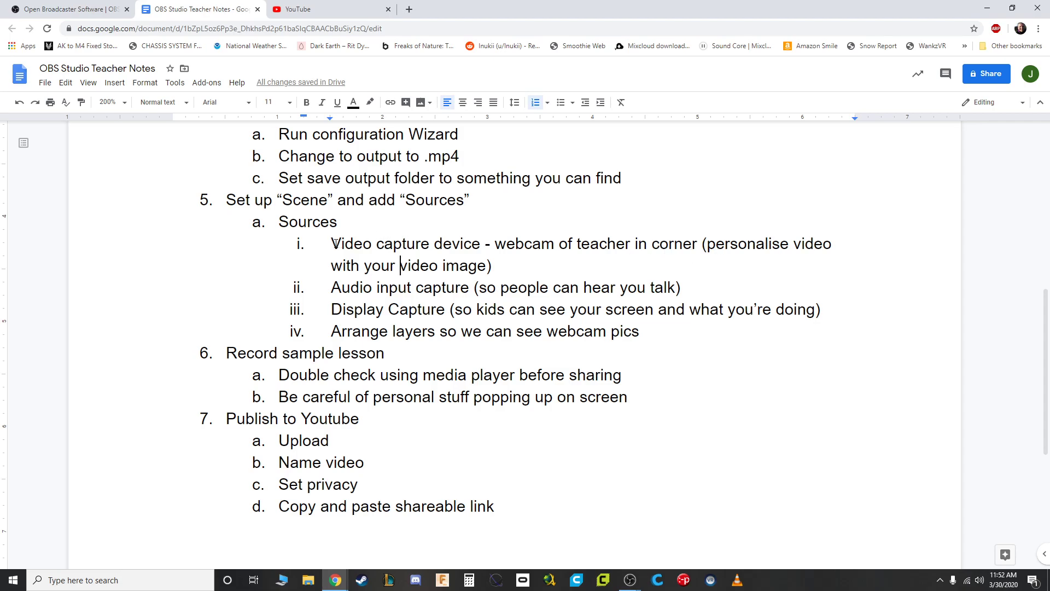
drag(331, 244, 524, 259)
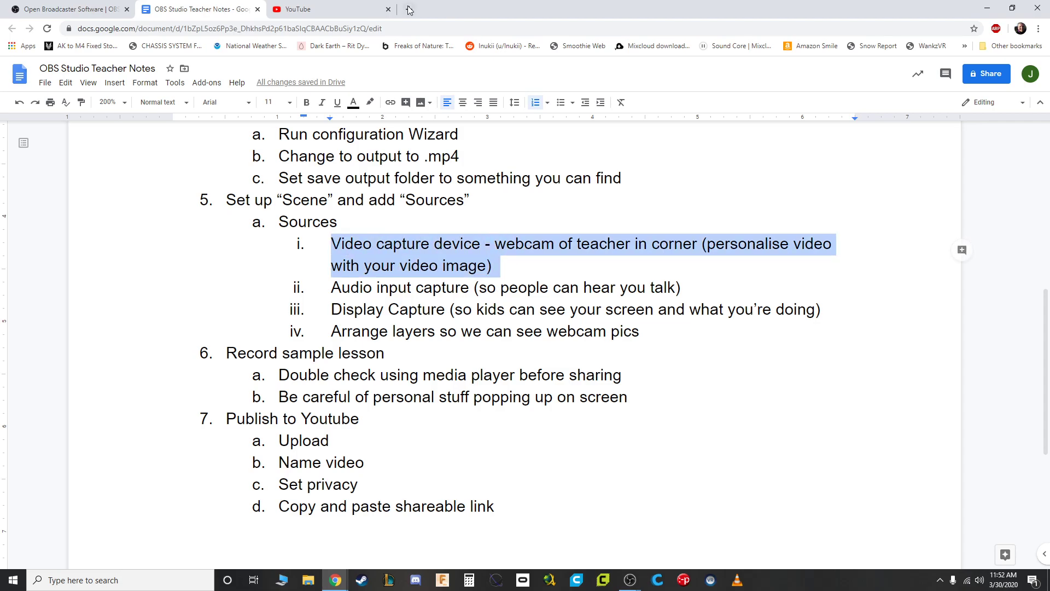
Step: Switch to OBS and add a Video Capture Device source named "webcam c270" using the Logitech HD Webcam C270
key(alt+Tab)
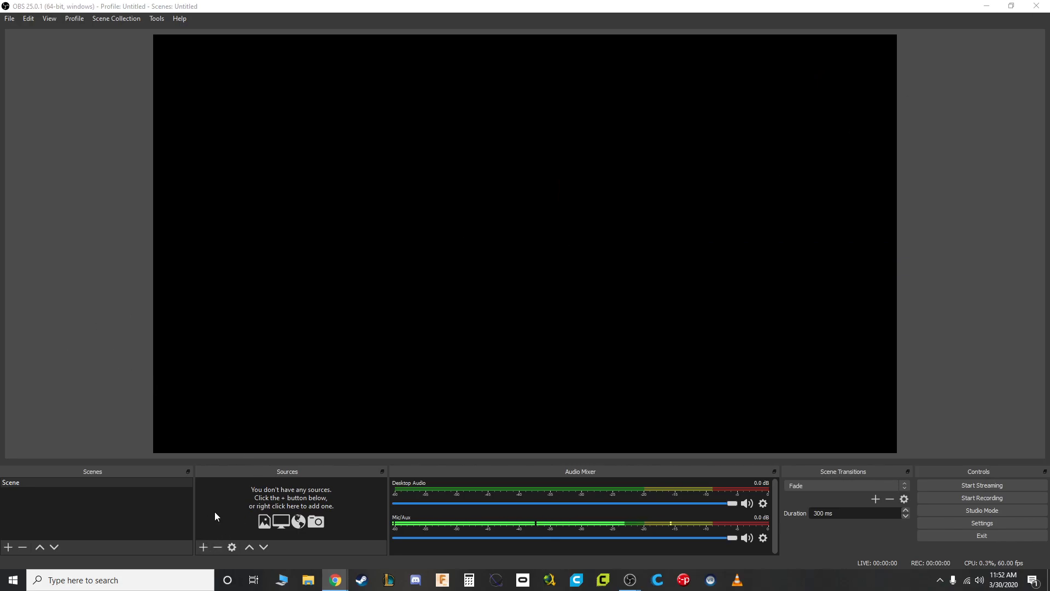
click(20, 484)
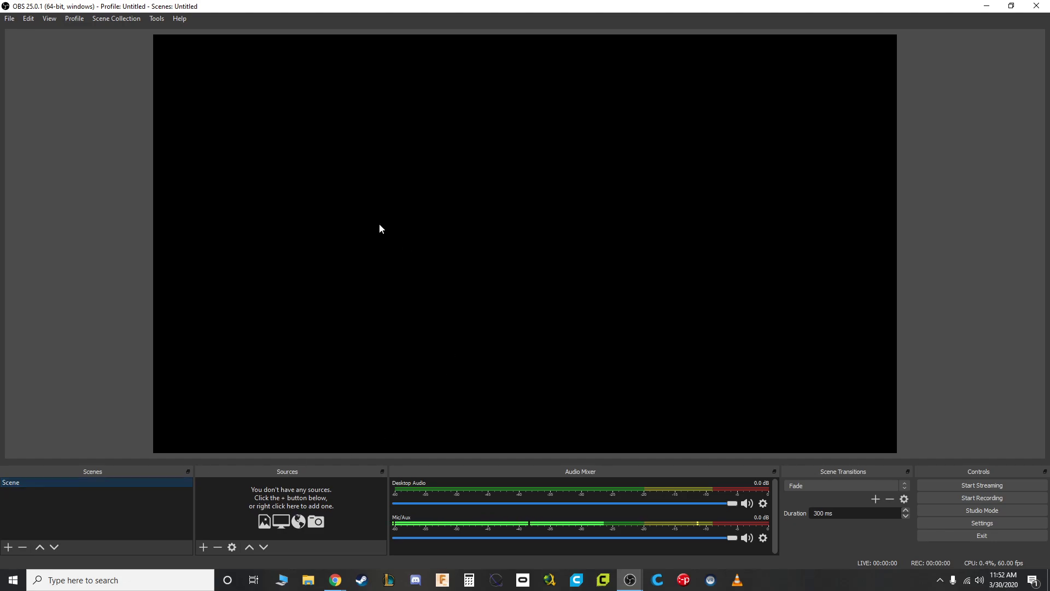
click(201, 547)
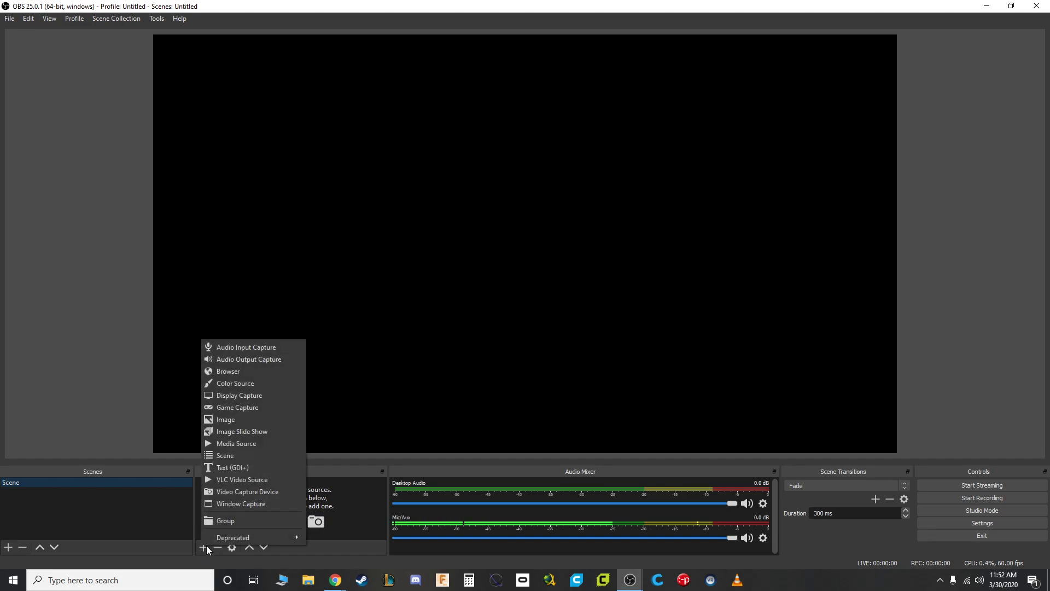
click(249, 491)
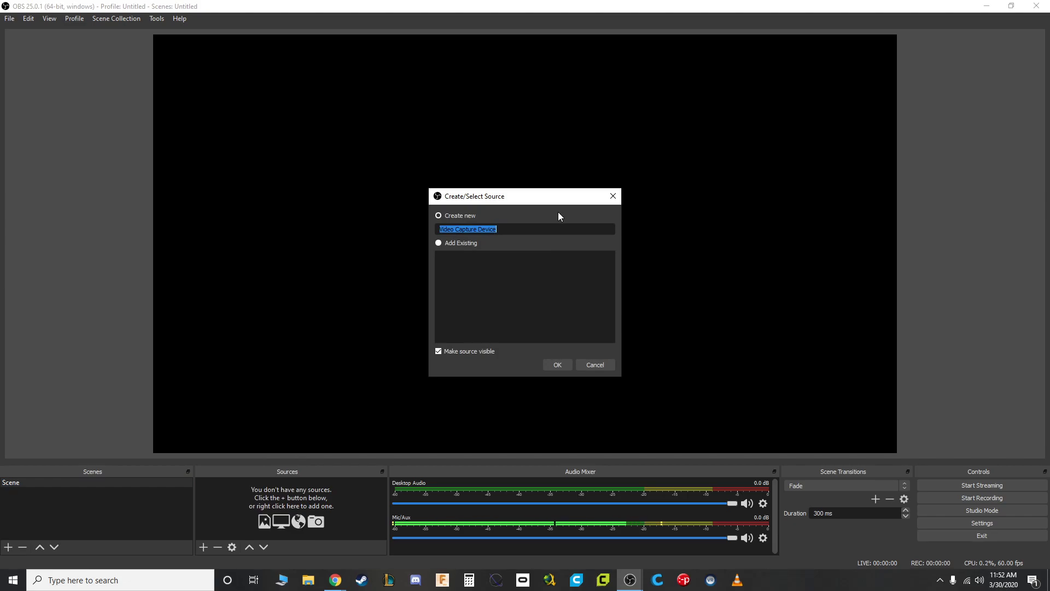
text(webcam c270)
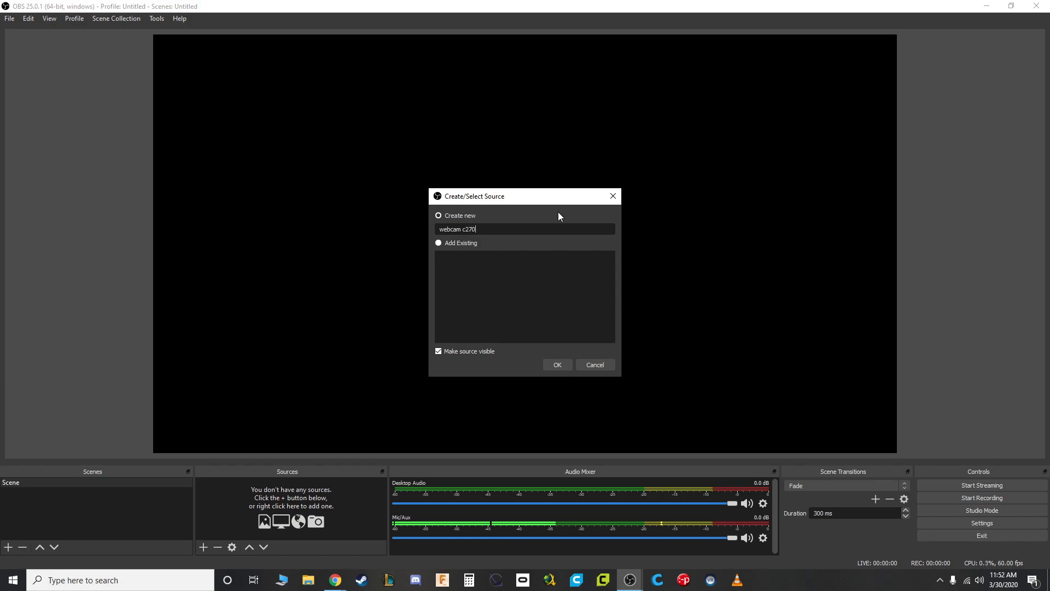
click(565, 364)
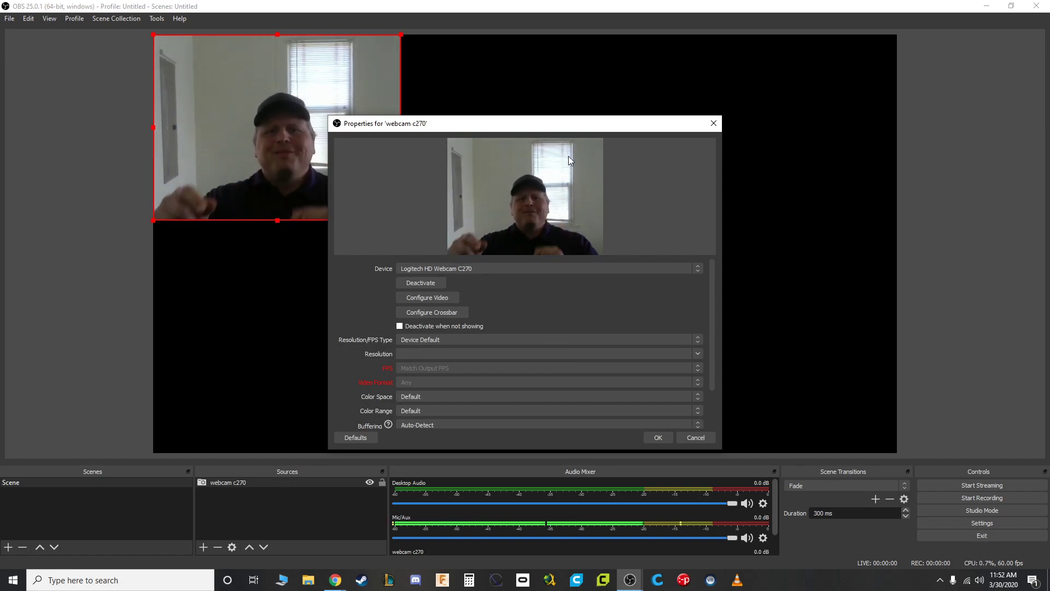
drag(513, 124, 508, 103)
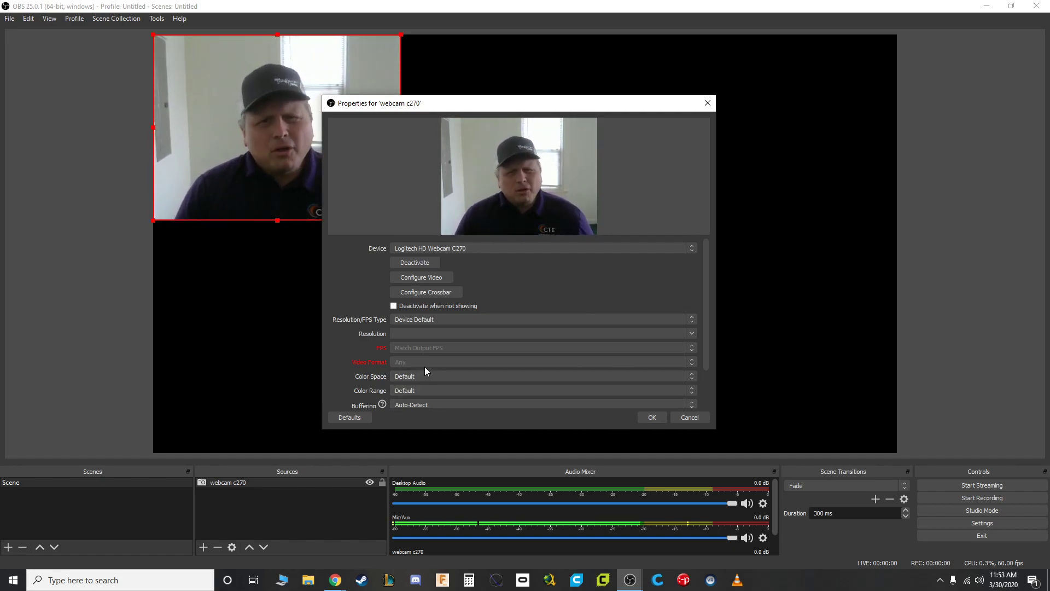
click(651, 417)
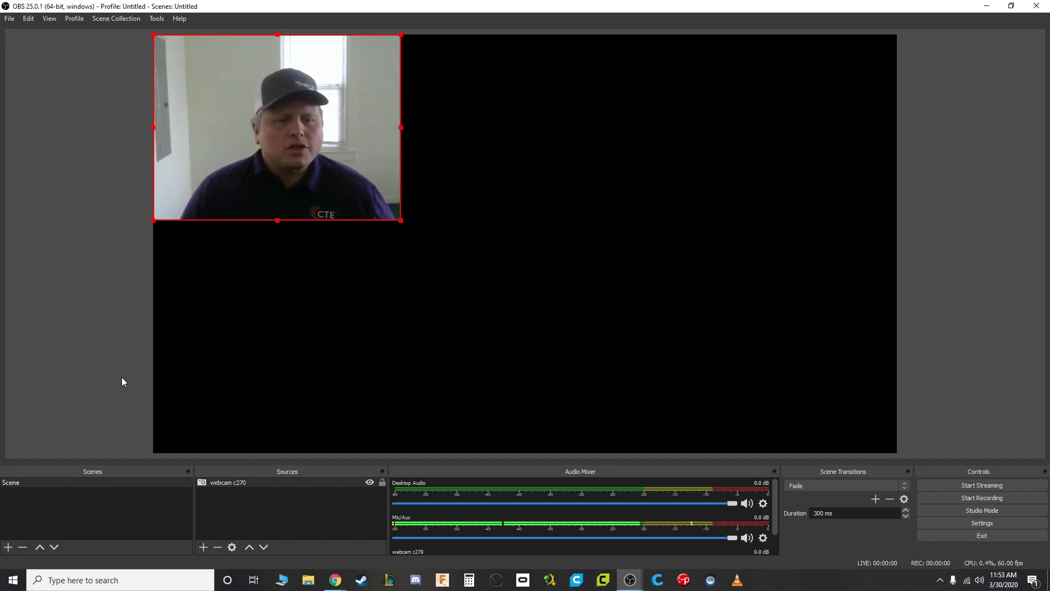
Step: Place the webcam picture in the canvas's lower-right corner at about a fifth of the canvas width and accept its properties
click(237, 483)
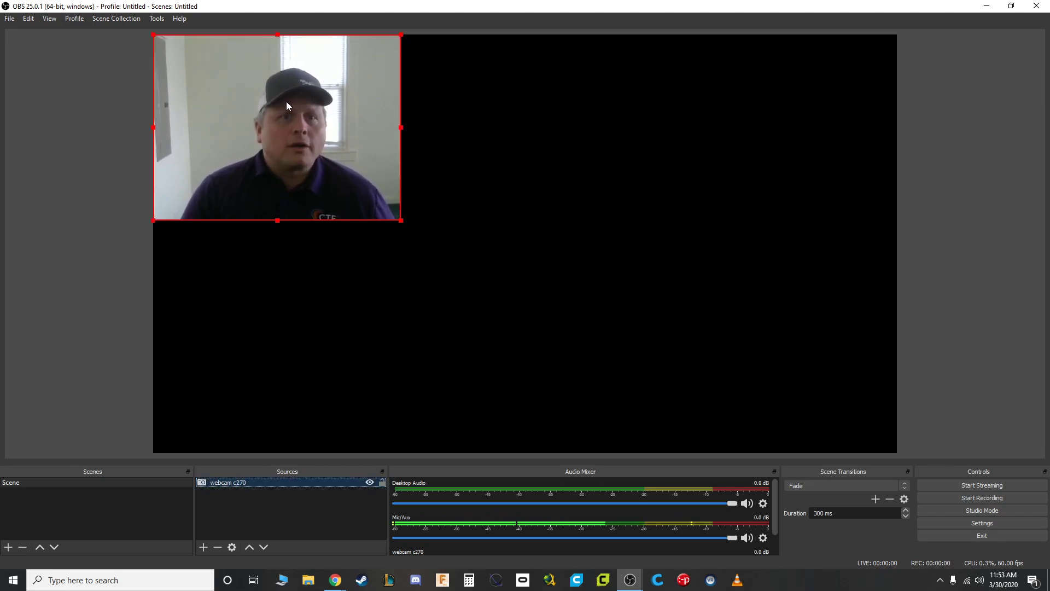
drag(233, 104, 238, 331)
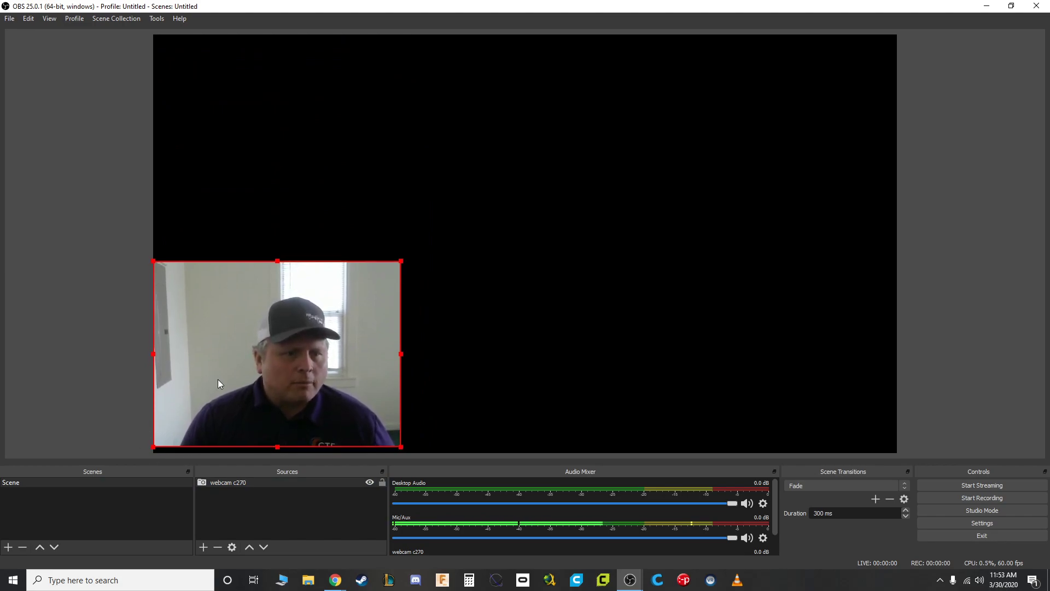
drag(219, 382, 739, 366)
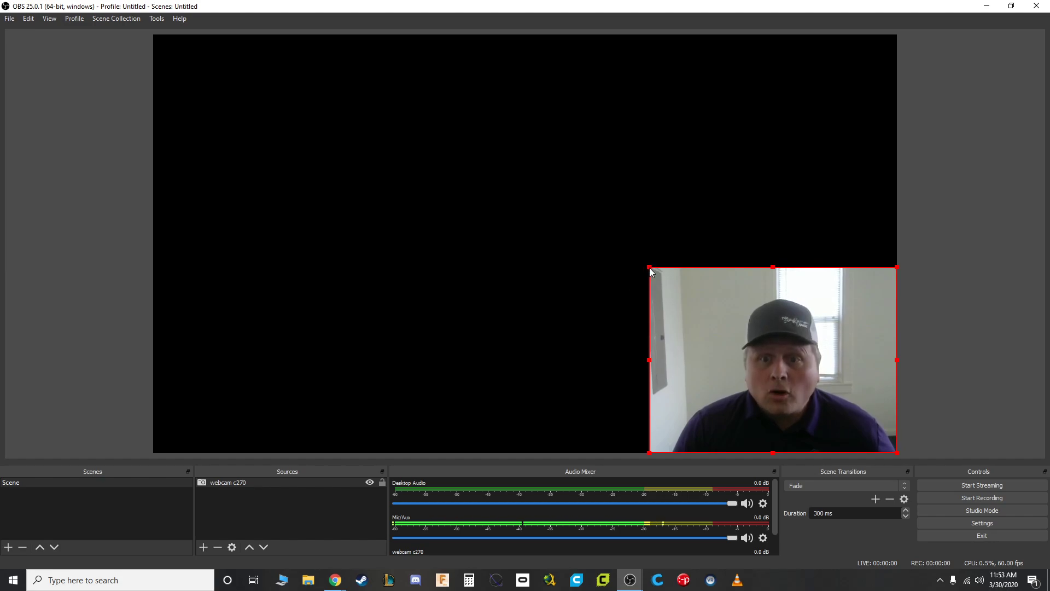
drag(651, 270, 781, 383)
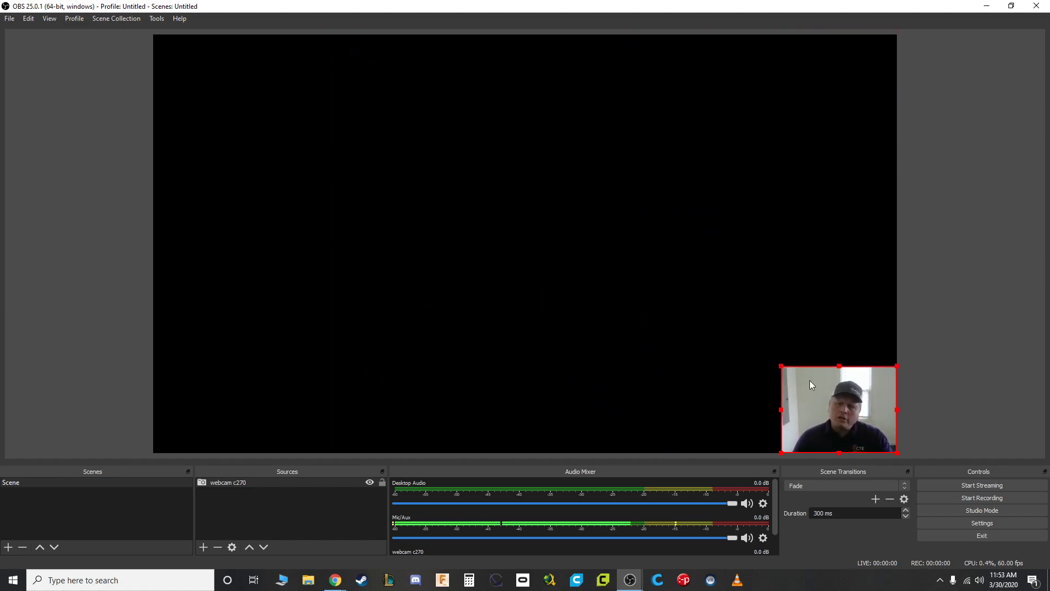
drag(781, 365, 748, 346)
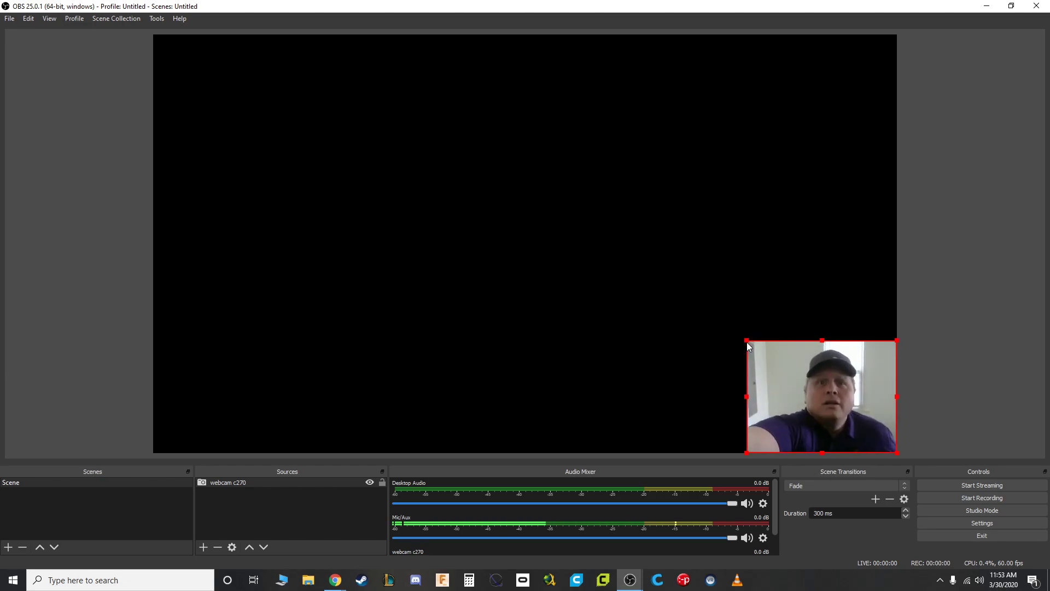
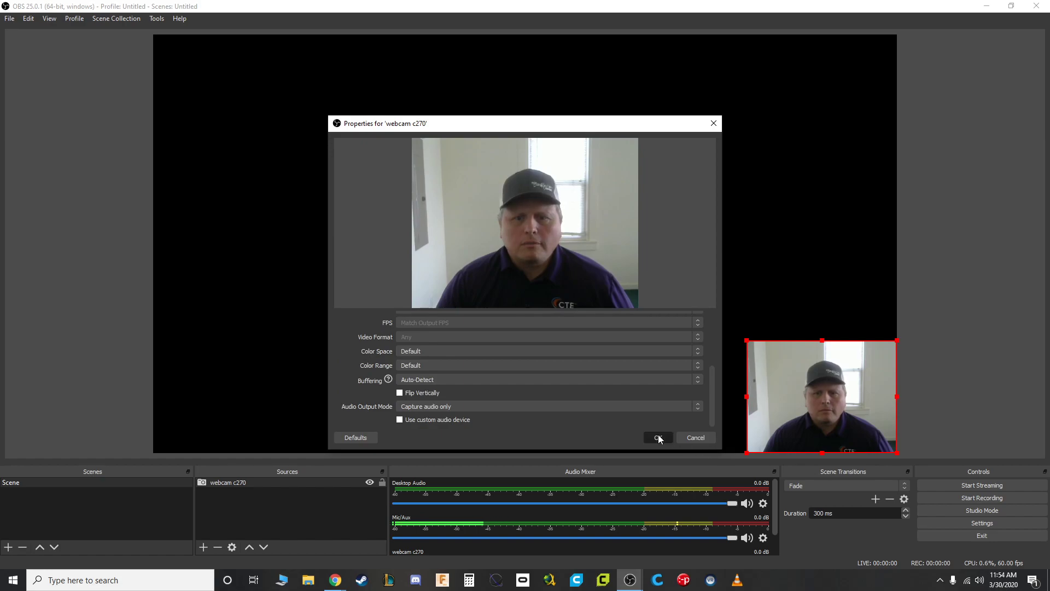
click(658, 438)
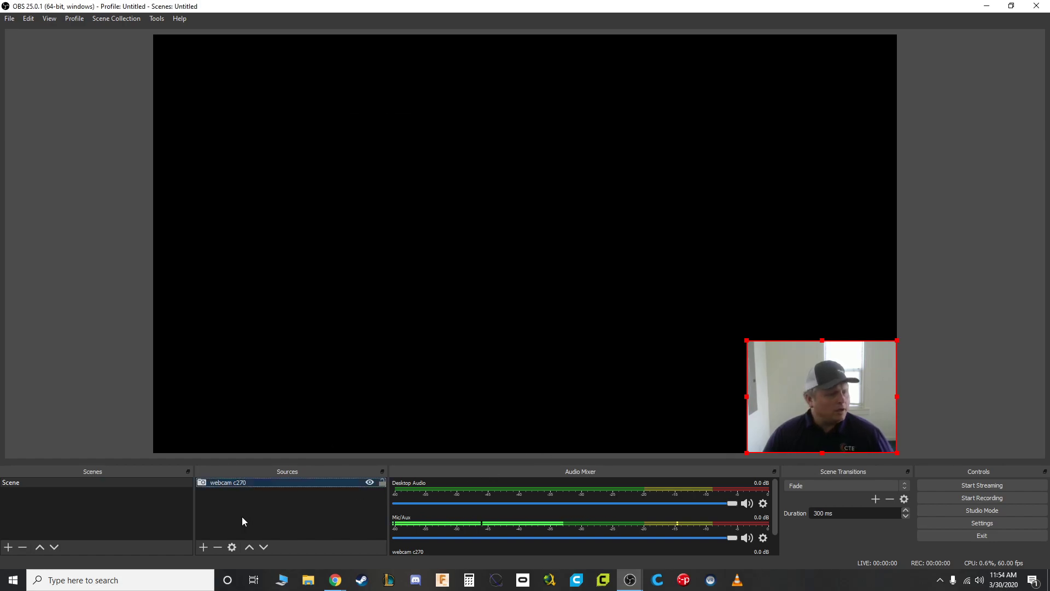
Step: Add an Audio Input Capture source with its default name, using the device Microphone (HD Webcam C270)
click(203, 548)
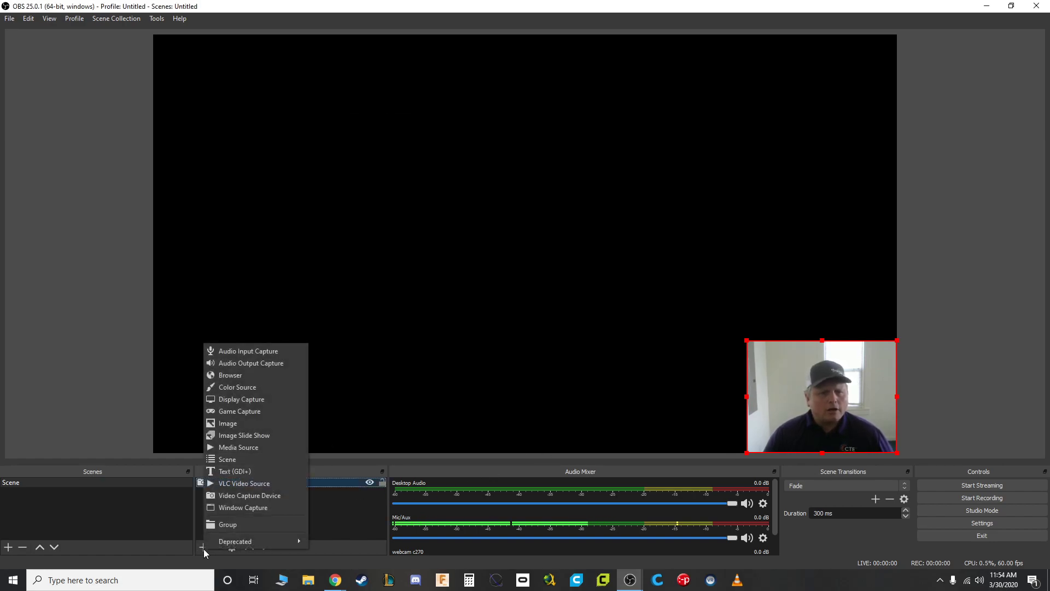
click(323, 513)
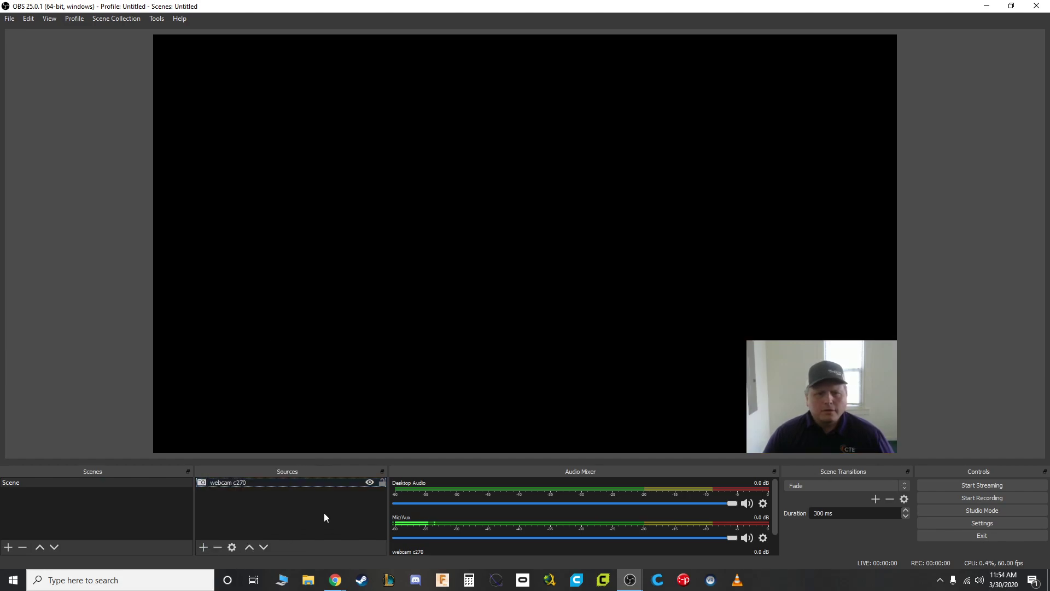
click(203, 548)
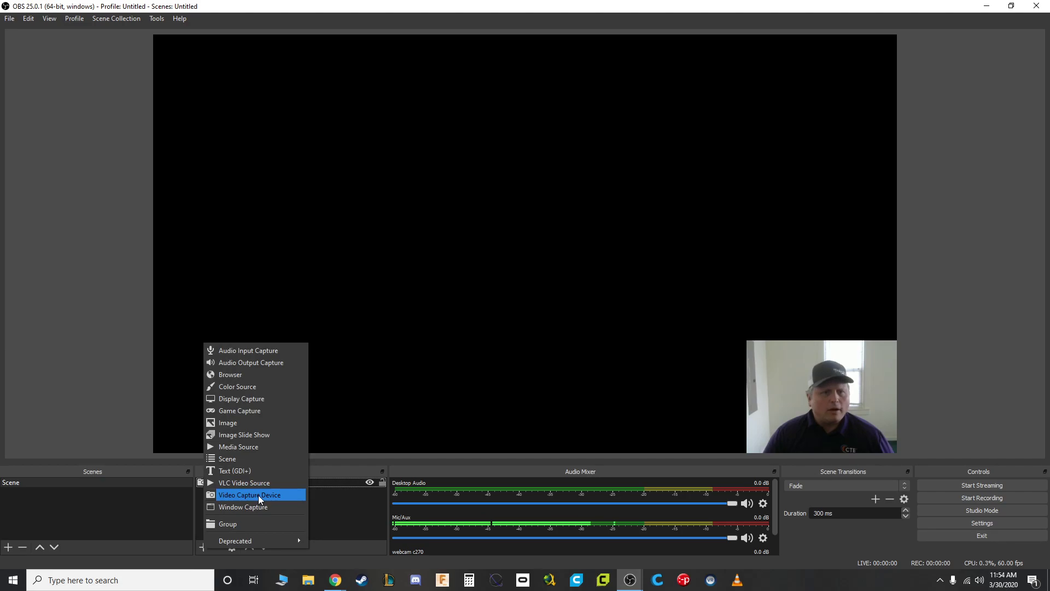
click(251, 350)
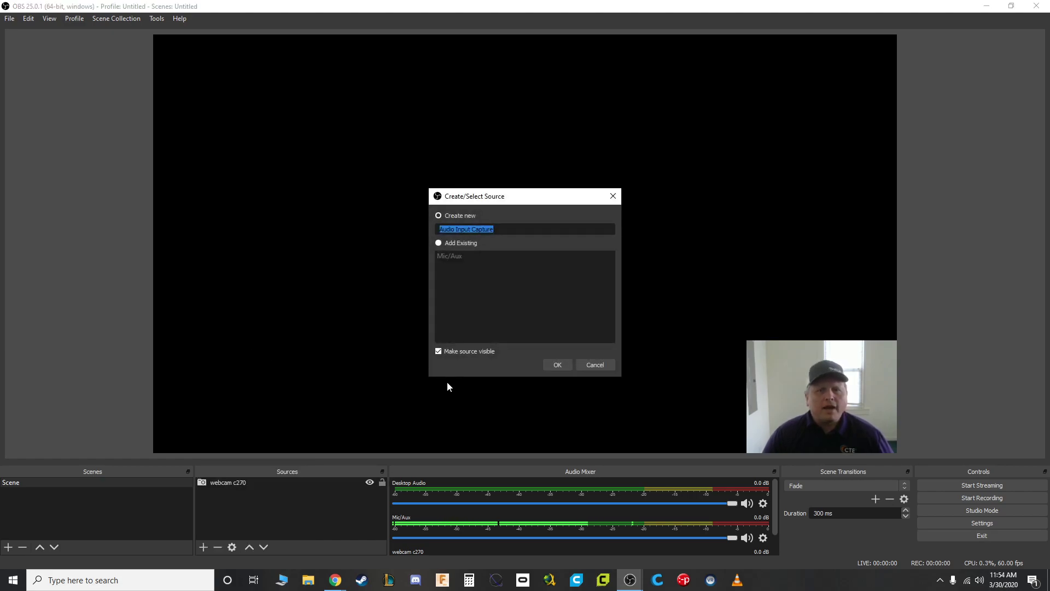
click(557, 365)
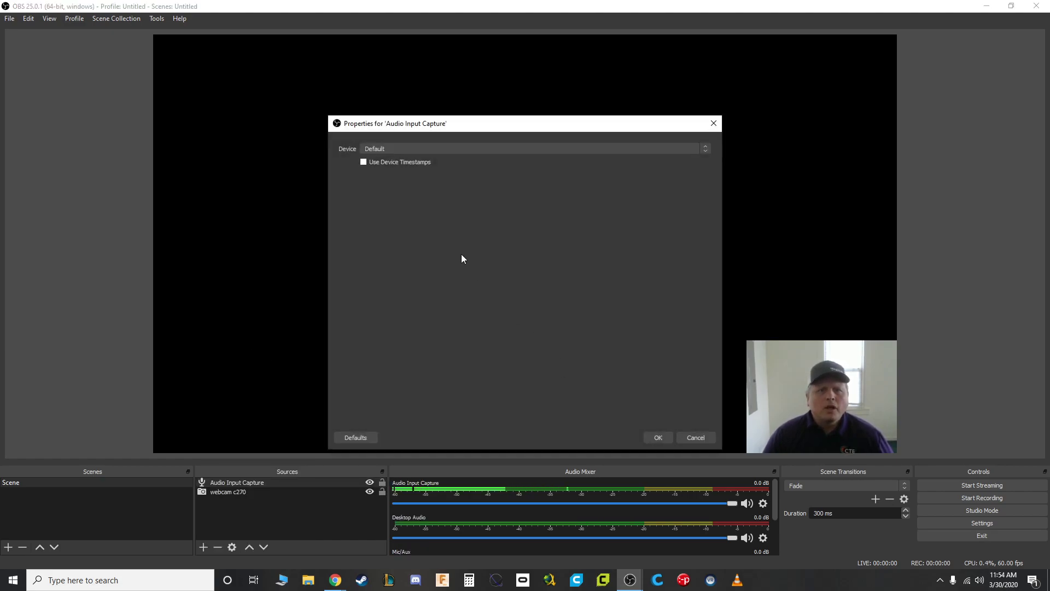
click(400, 149)
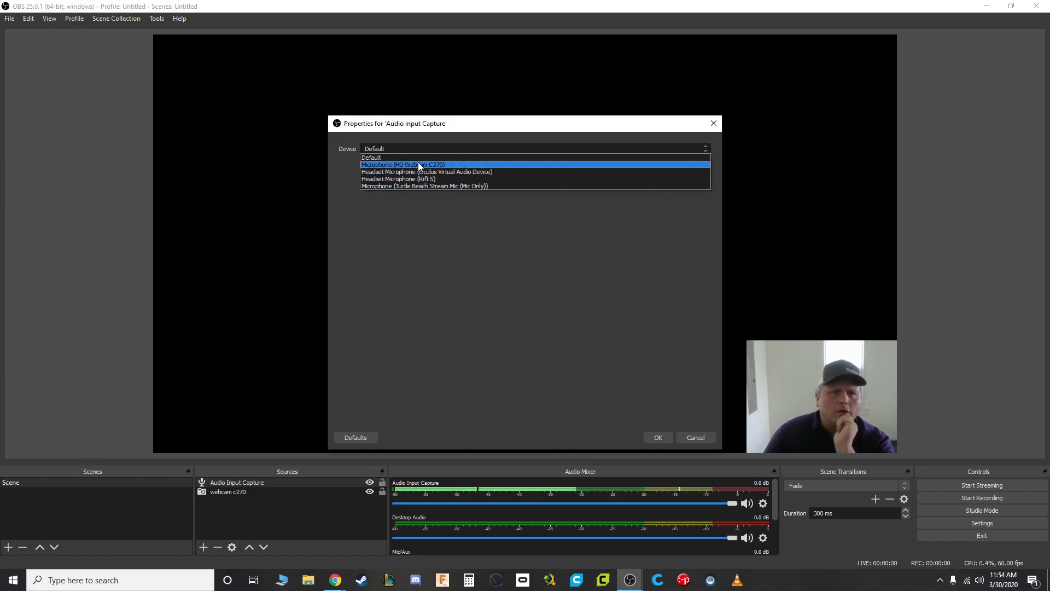
click(419, 165)
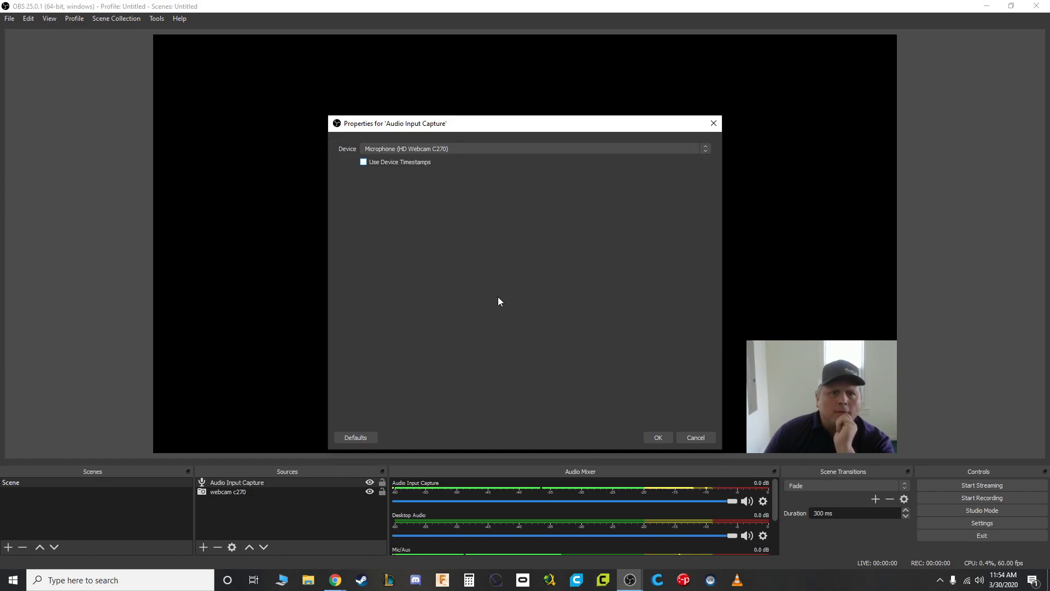
click(657, 438)
Step: Look through the Audio Mixer channels and mute Mic/Aux
scroll(645, 499, down, 4)
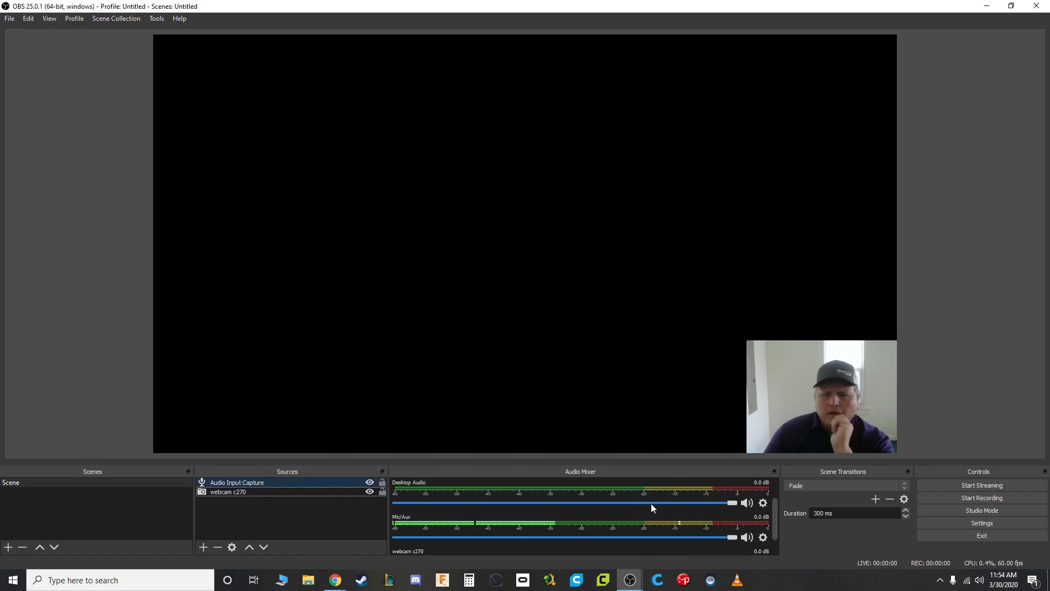
mouse_move(776, 528)
mouse_down()
mouse_move(775, 490)
mouse_move(777, 539)
mouse_move(776, 482)
mouse_move(777, 512)
mouse_up()
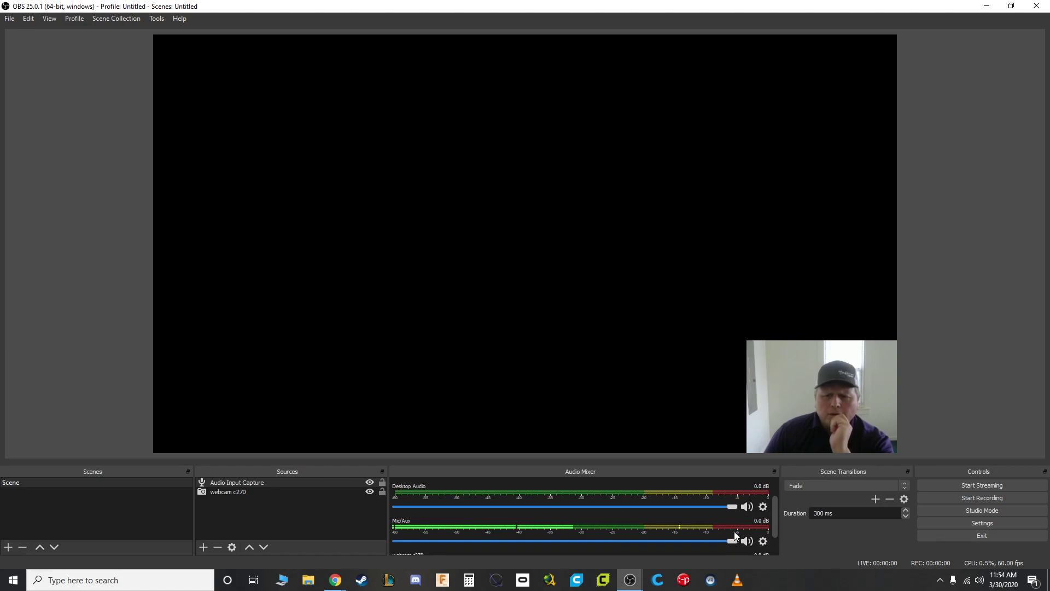
scroll(734, 528, down, 2)
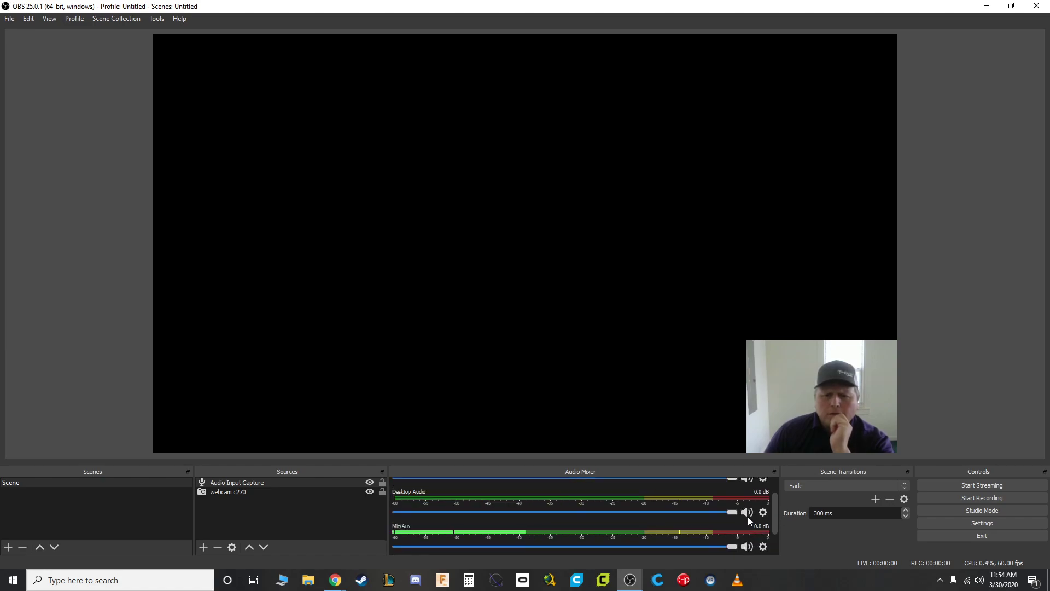
scroll(747, 516, up, 1)
mouse_move(775, 511)
mouse_down()
mouse_move(776, 497)
mouse_move(772, 524)
mouse_move(770, 490)
mouse_move(780, 529)
mouse_move(777, 498)
mouse_move(776, 522)
mouse_up()
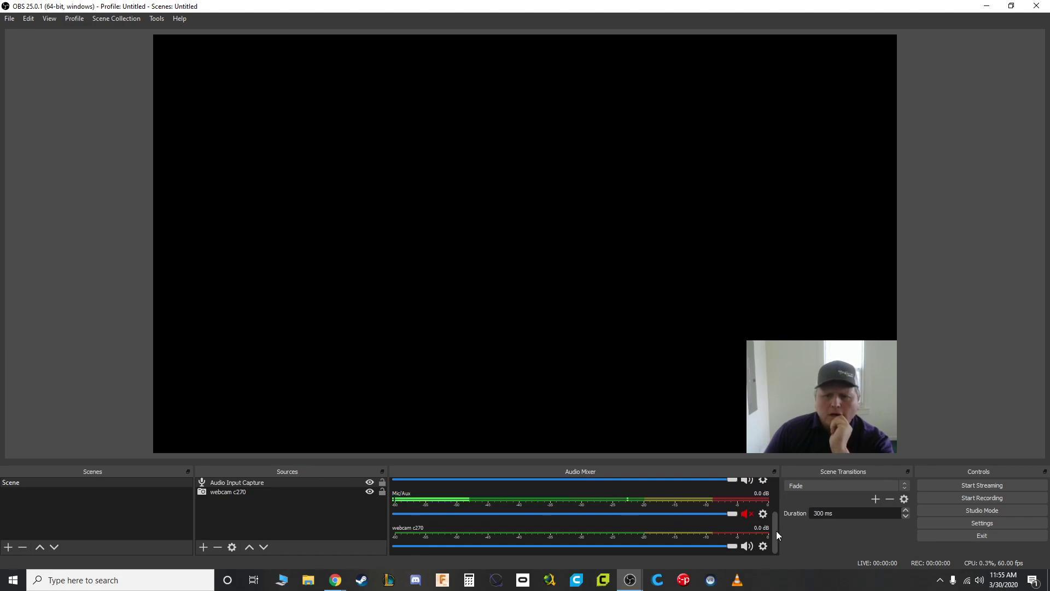
drag(776, 531, 782, 491)
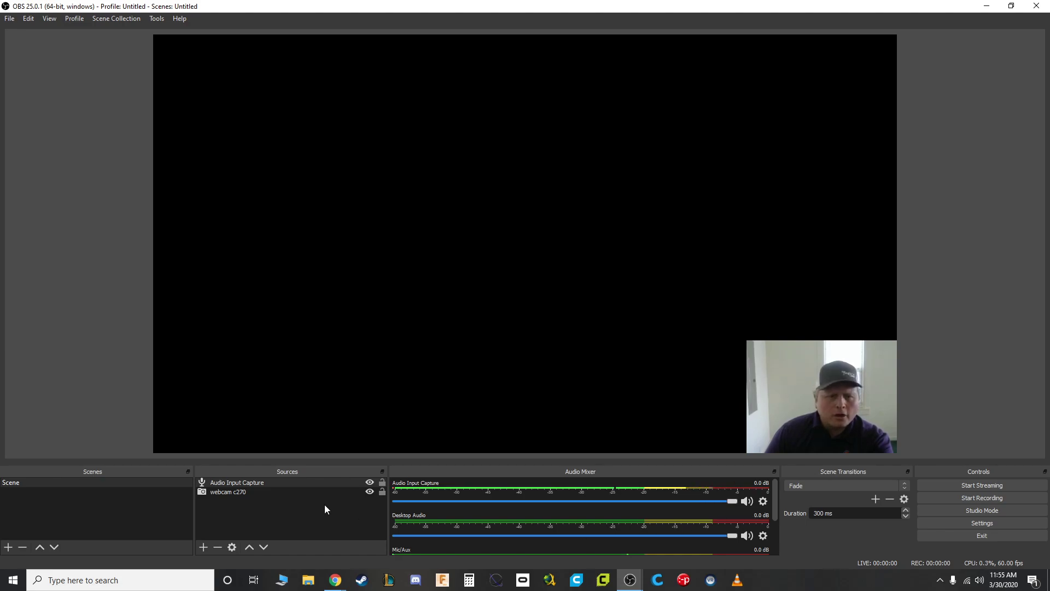
Step: Add a new Display Capture source to the scene, keeping its default name
click(251, 489)
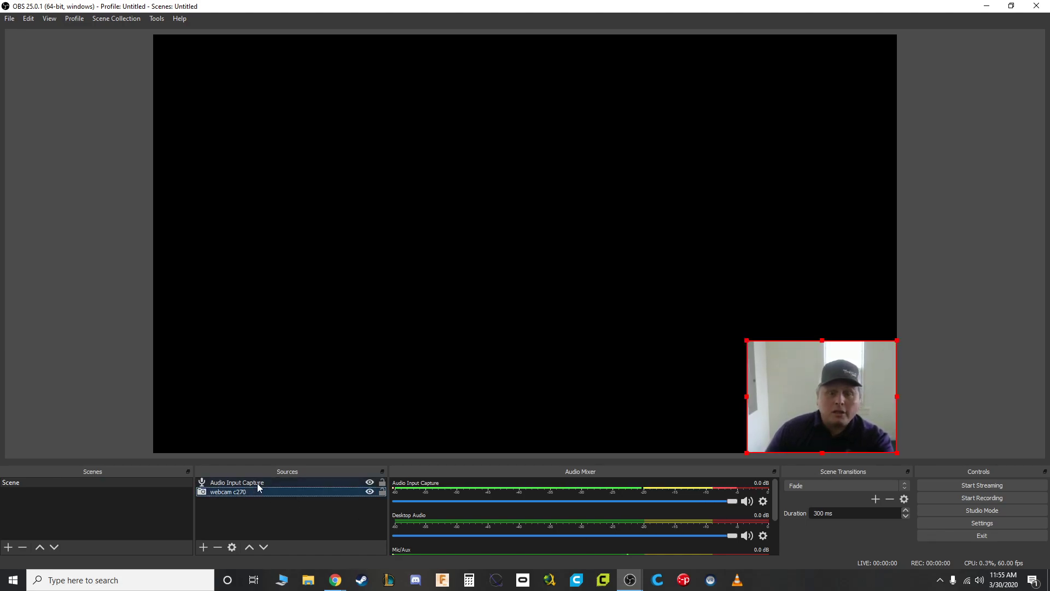
click(258, 483)
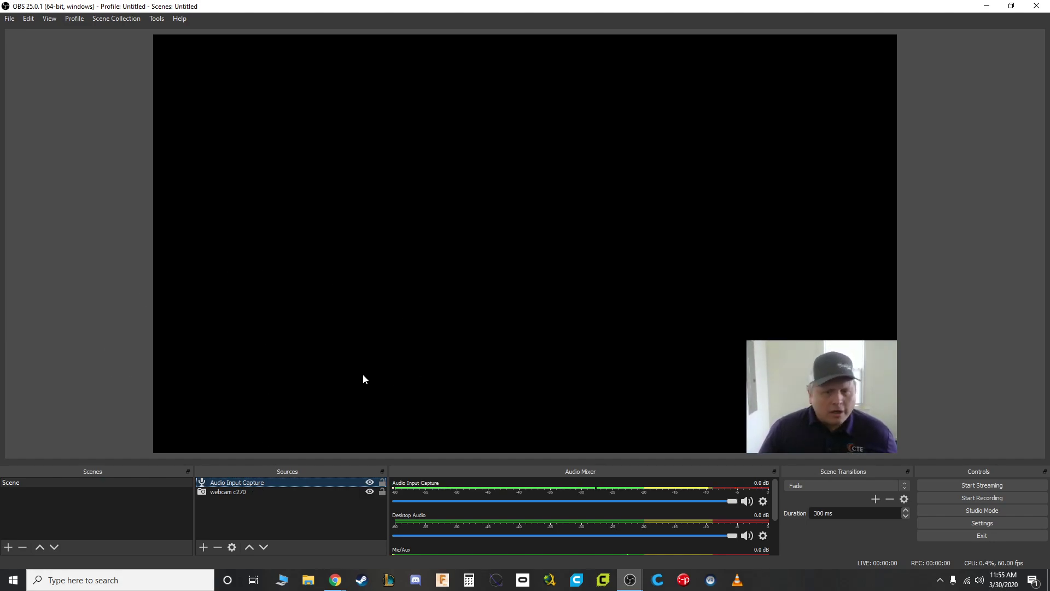
click(203, 547)
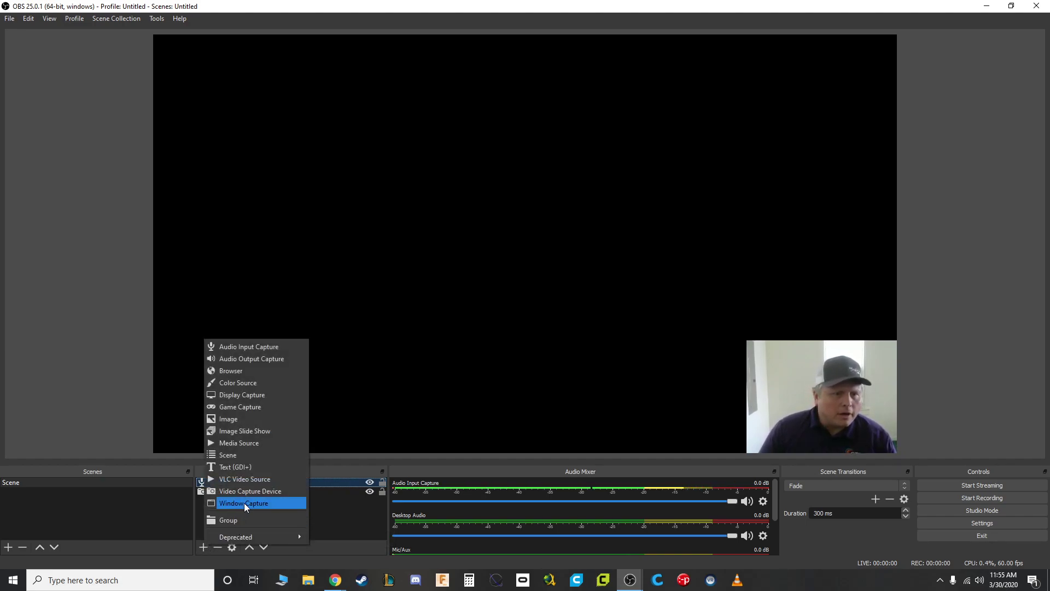
click(243, 396)
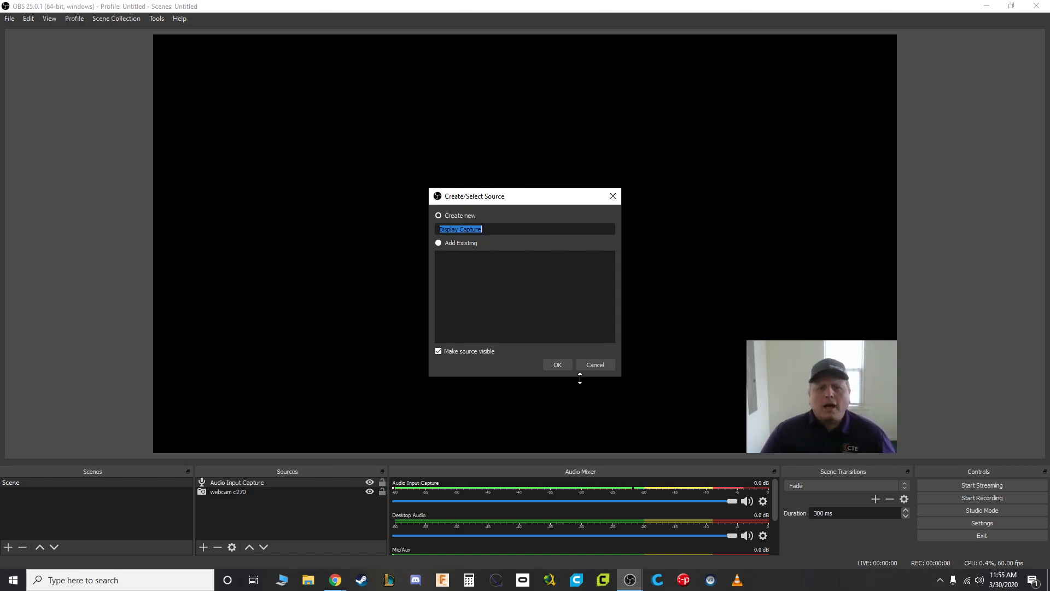
click(555, 365)
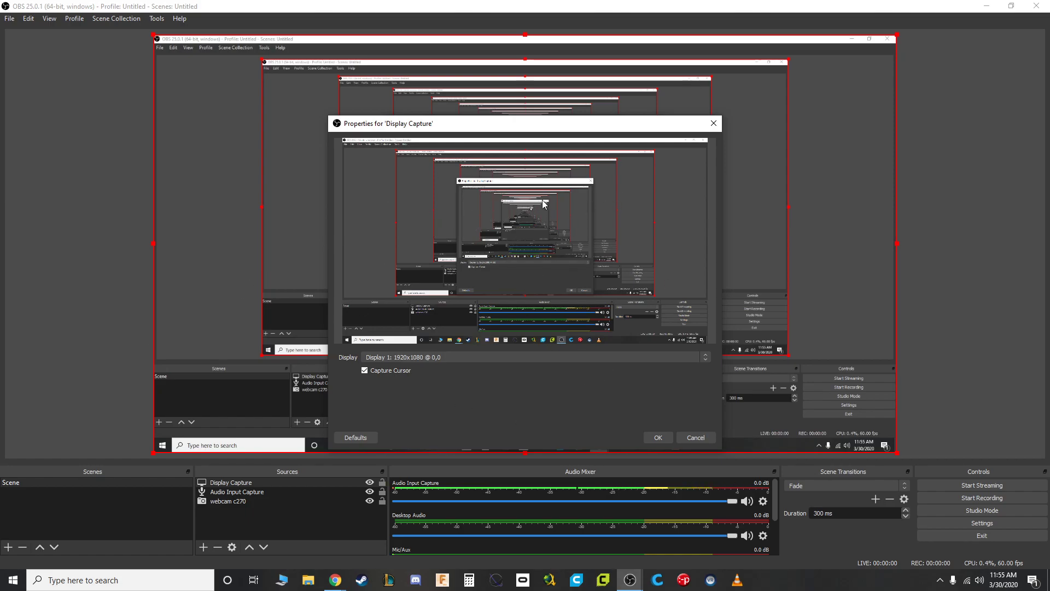
Step: Move the webcam c270 source above Display Capture to the top of the source order
click(976, 306)
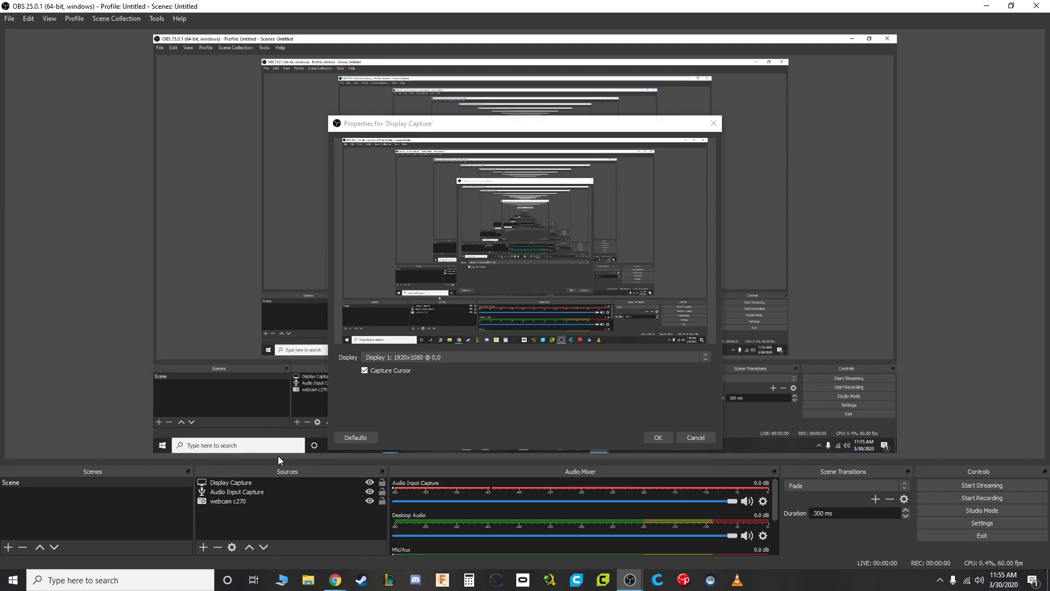
click(216, 501)
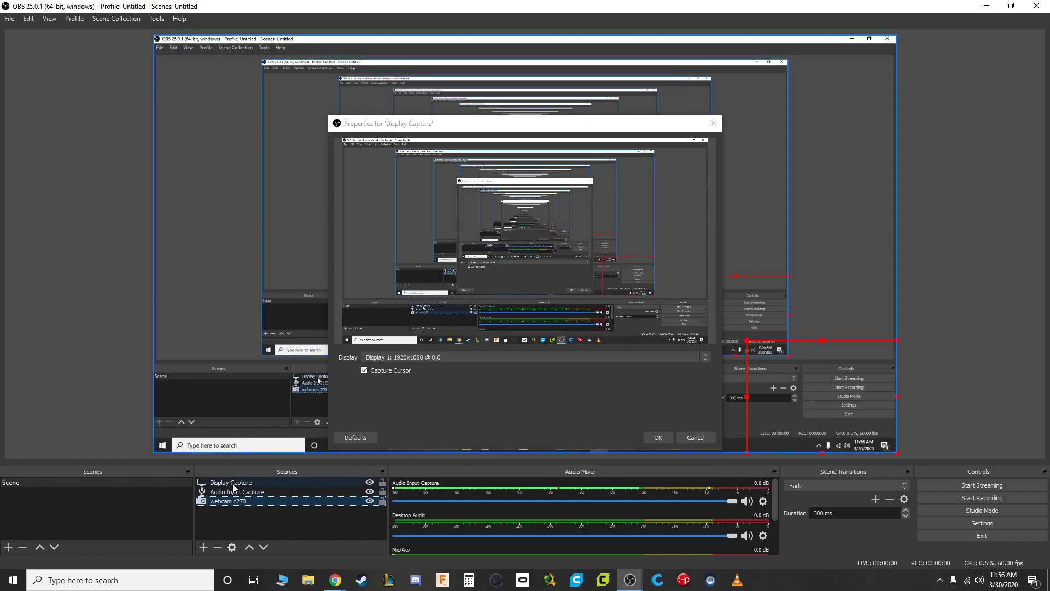
click(249, 547)
click(249, 547)
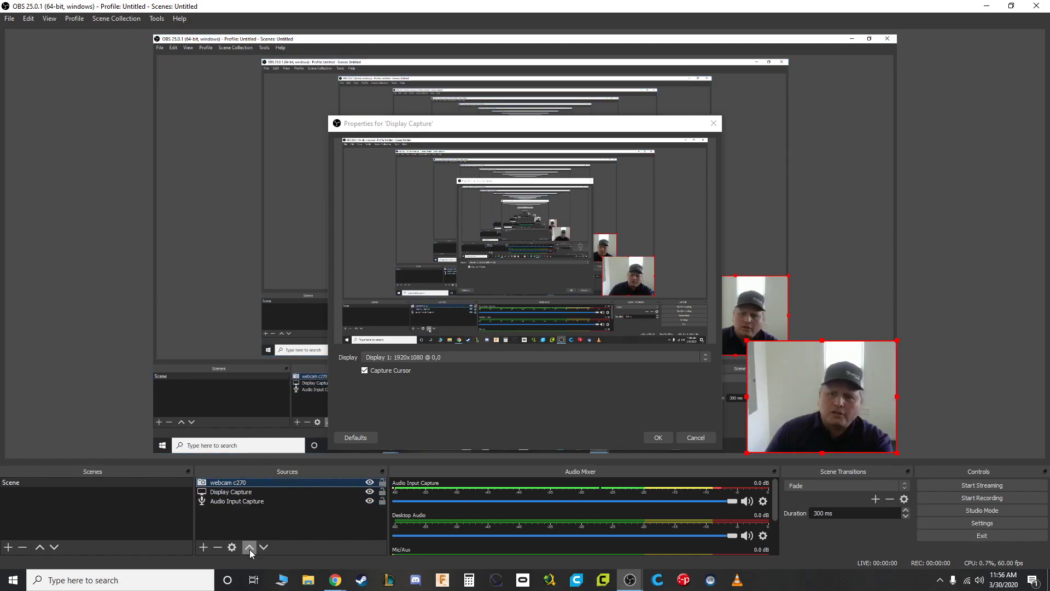
click(814, 317)
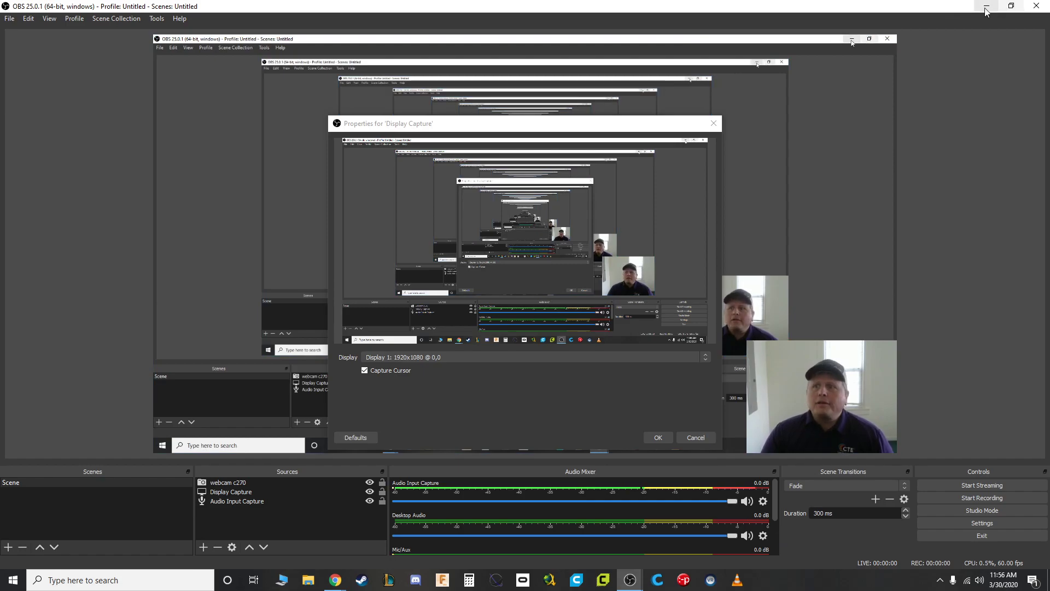
Step: Check the desktop capture with the OBS window briefly reduced, and accept the Display Capture properties for Display 1 with Capture Cursor enabled
click(1011, 6)
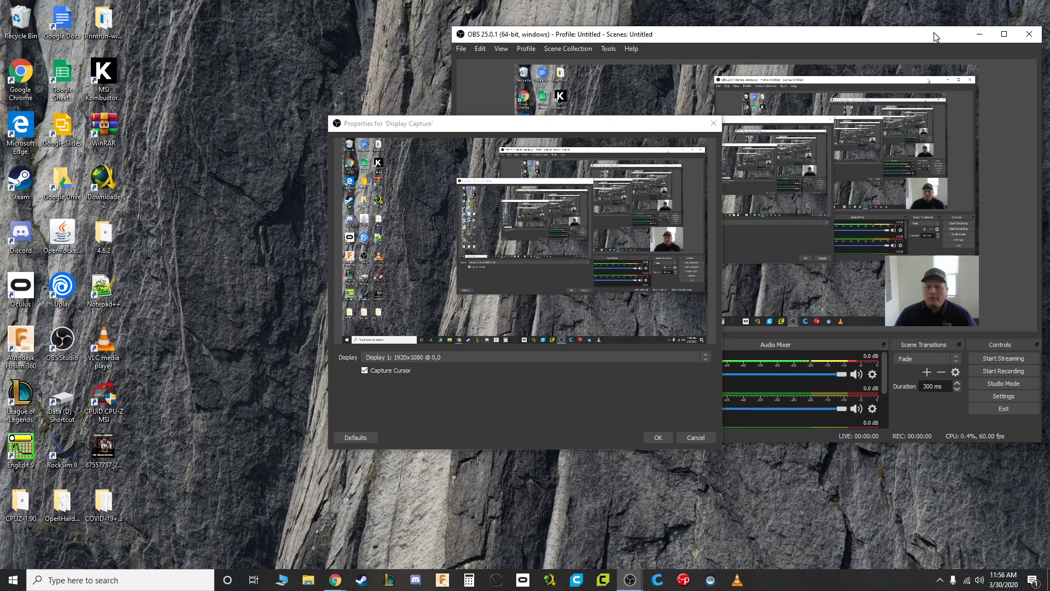
double_click(935, 37)
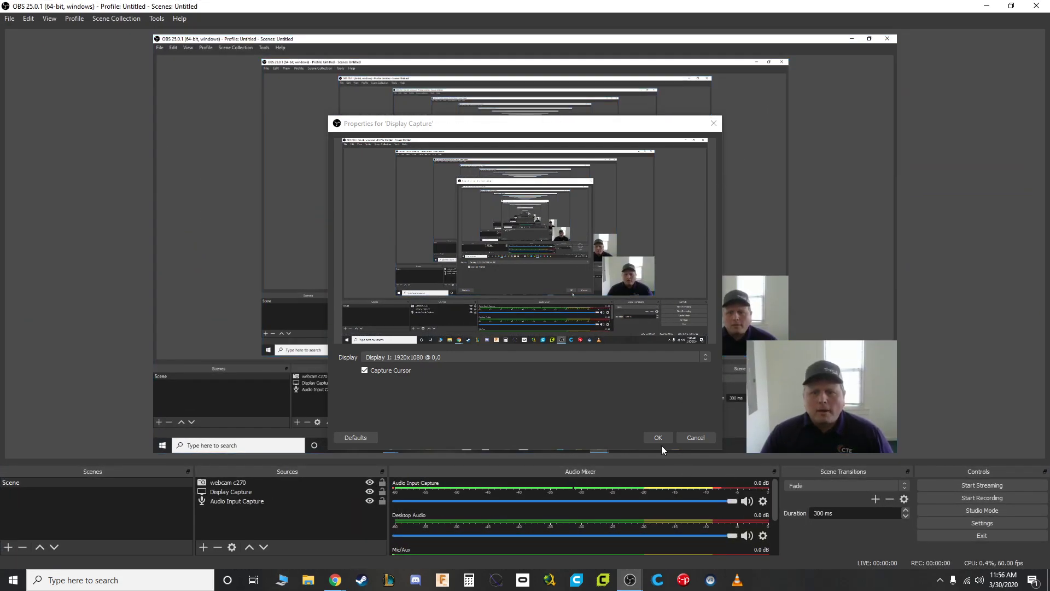
click(661, 438)
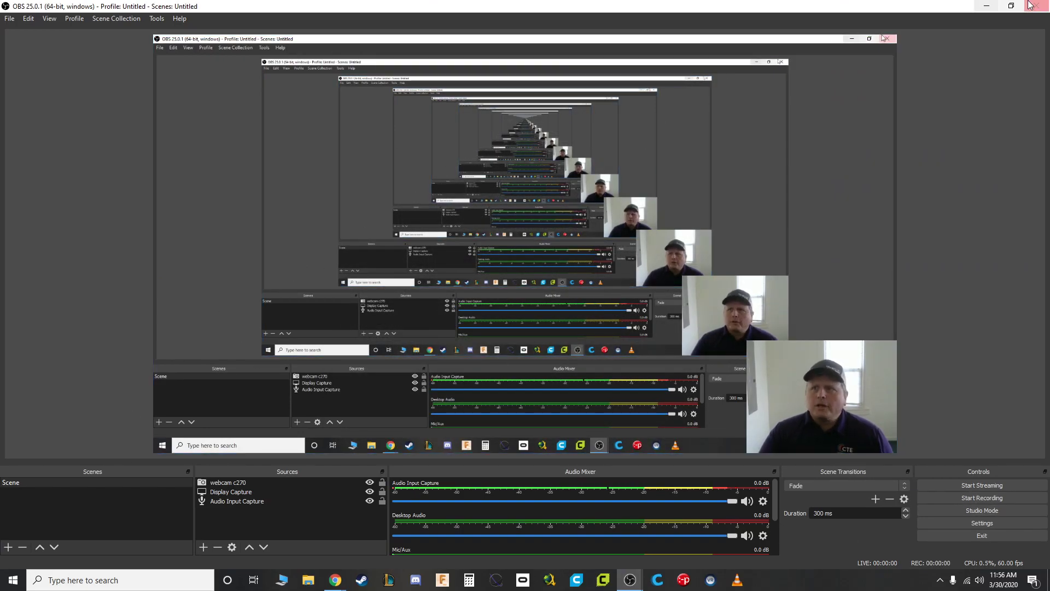
Step: Reduce and minimize the OBS window to reveal the desktop being captured, and bring OBS back maximized
click(1011, 5)
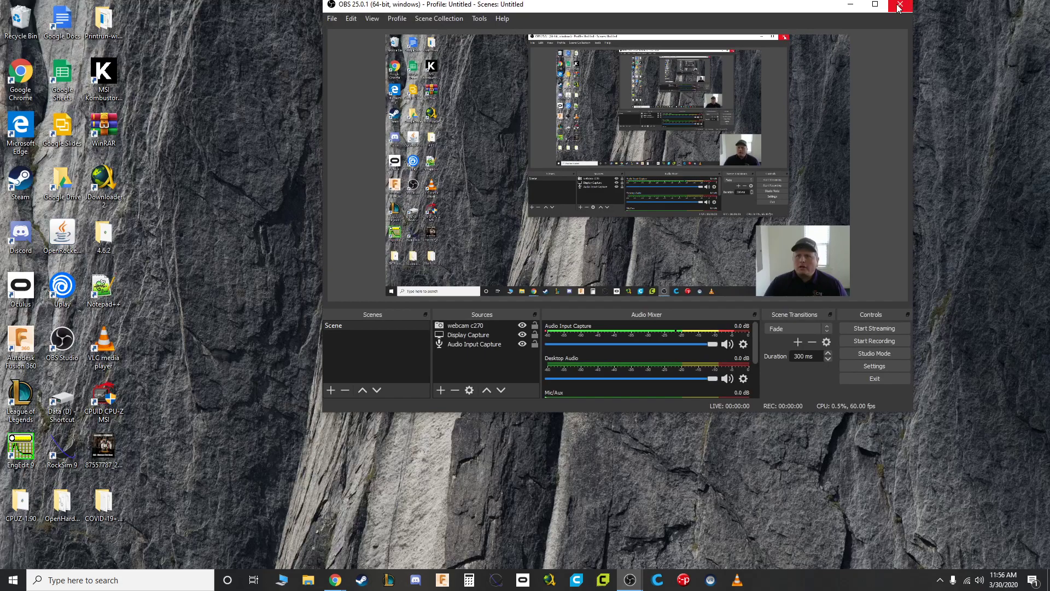
click(850, 5)
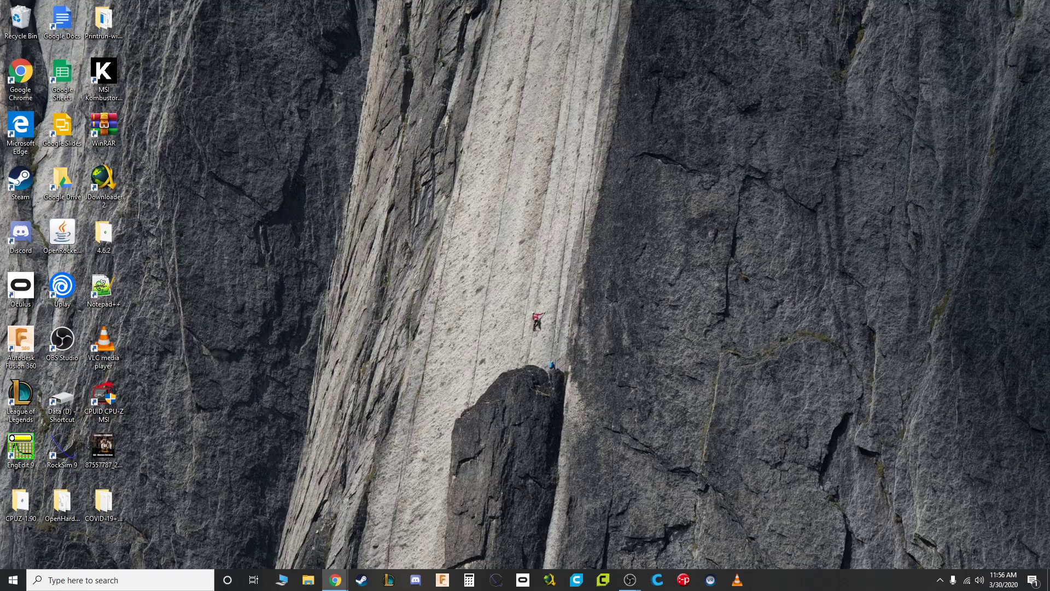
mouse_move(630, 579)
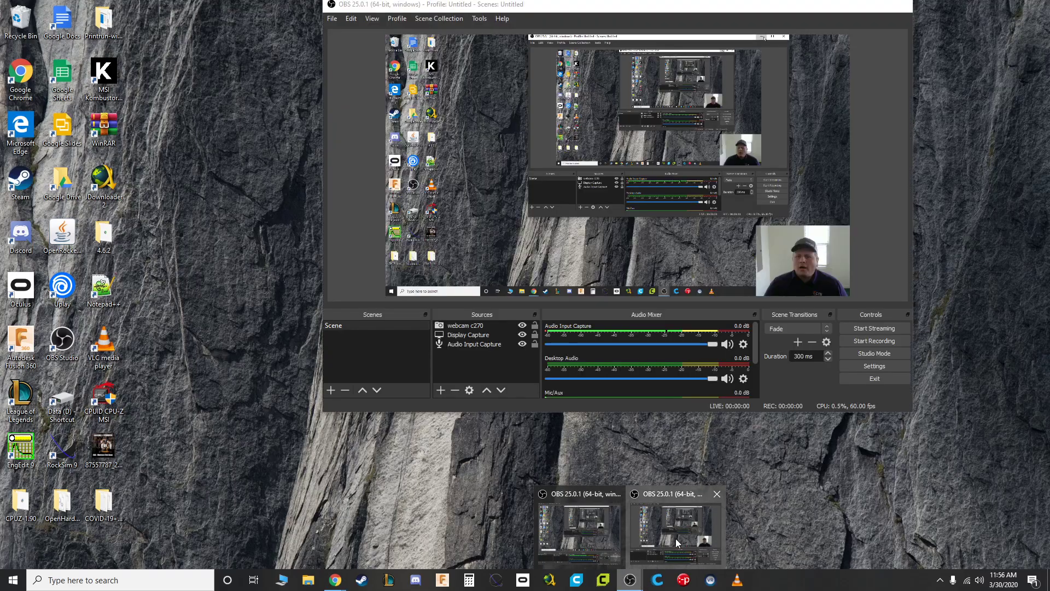
click(674, 538)
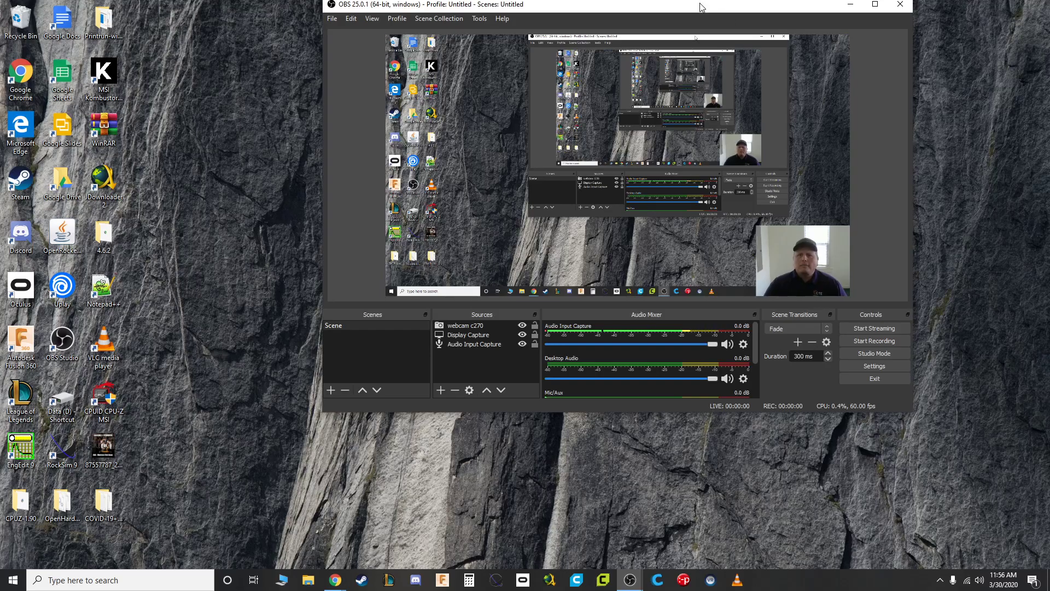
drag(694, 6, 590, 0)
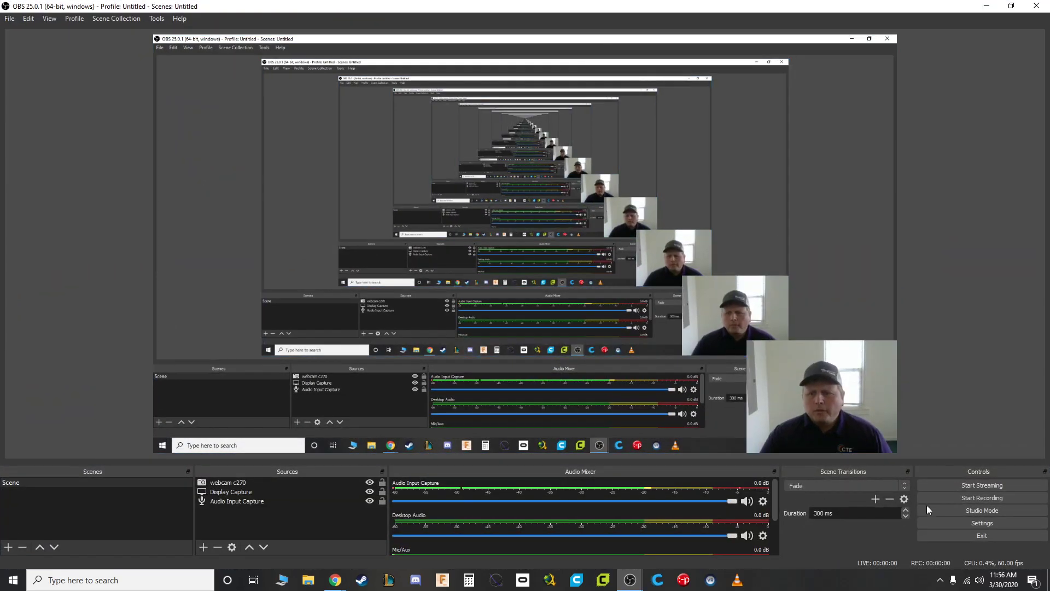
Step: Start a recording in OBS, hide its window and open Google Maps in Chrome
click(987, 498)
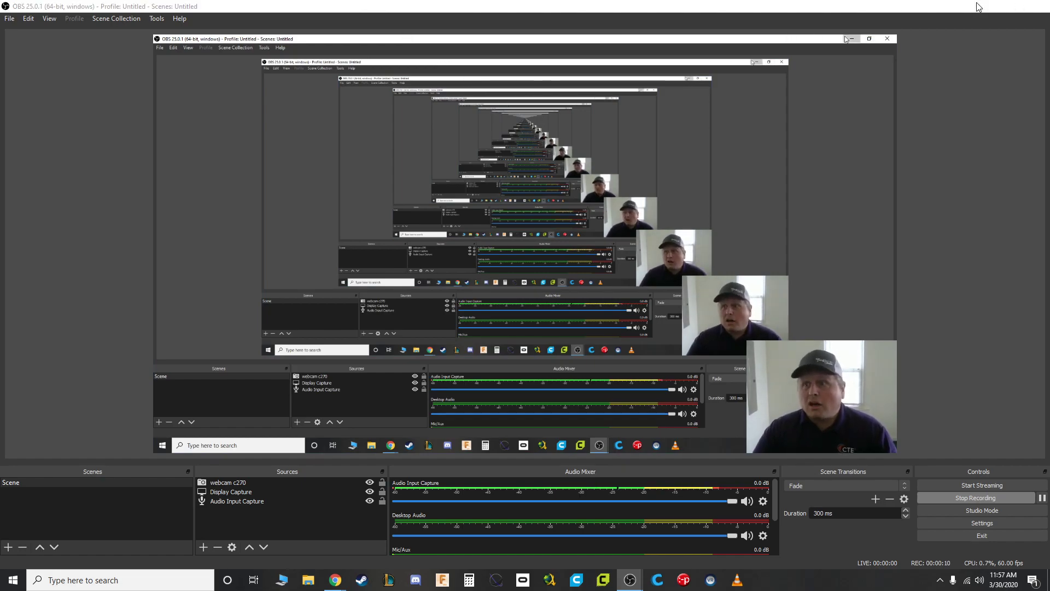
key(super+d)
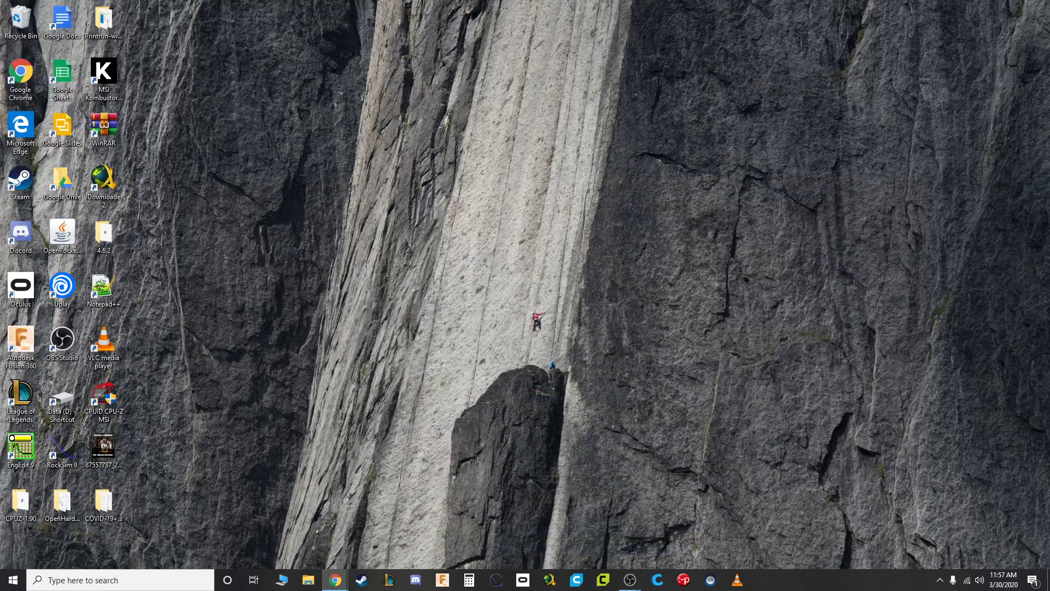
key(super+3)
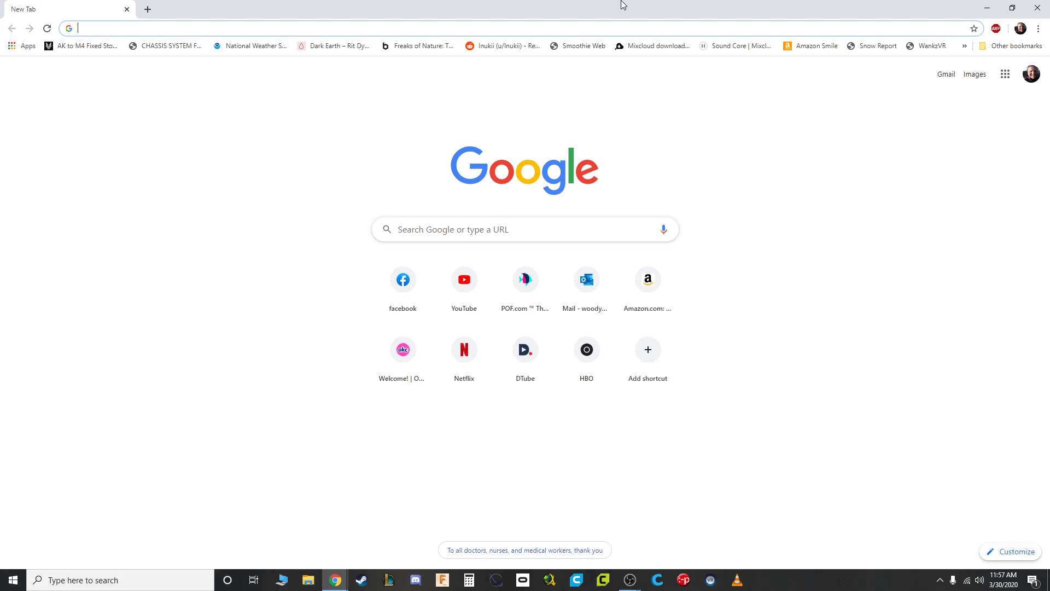
text(map)
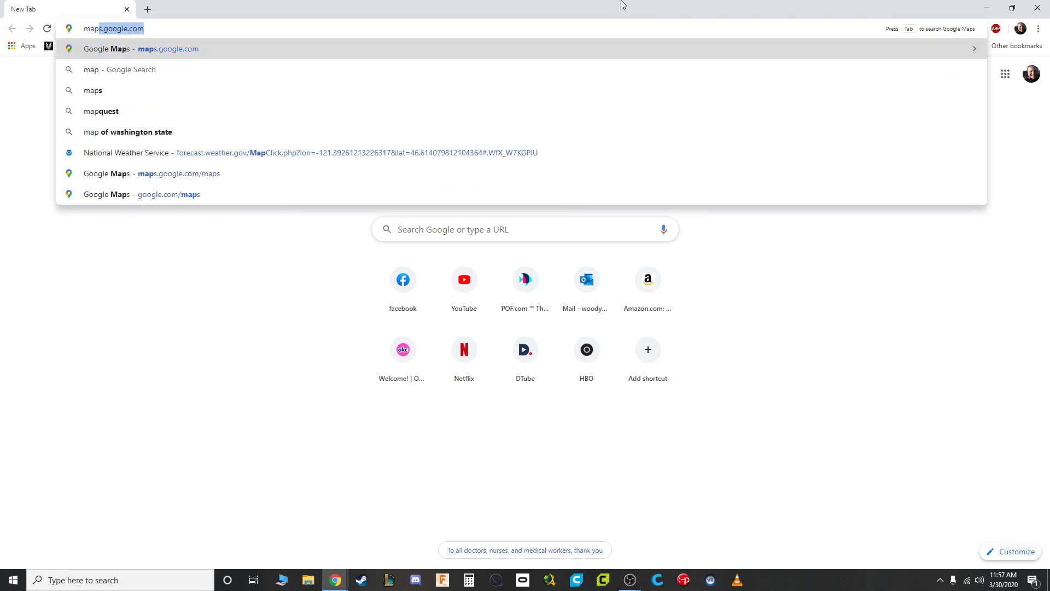
key(Return)
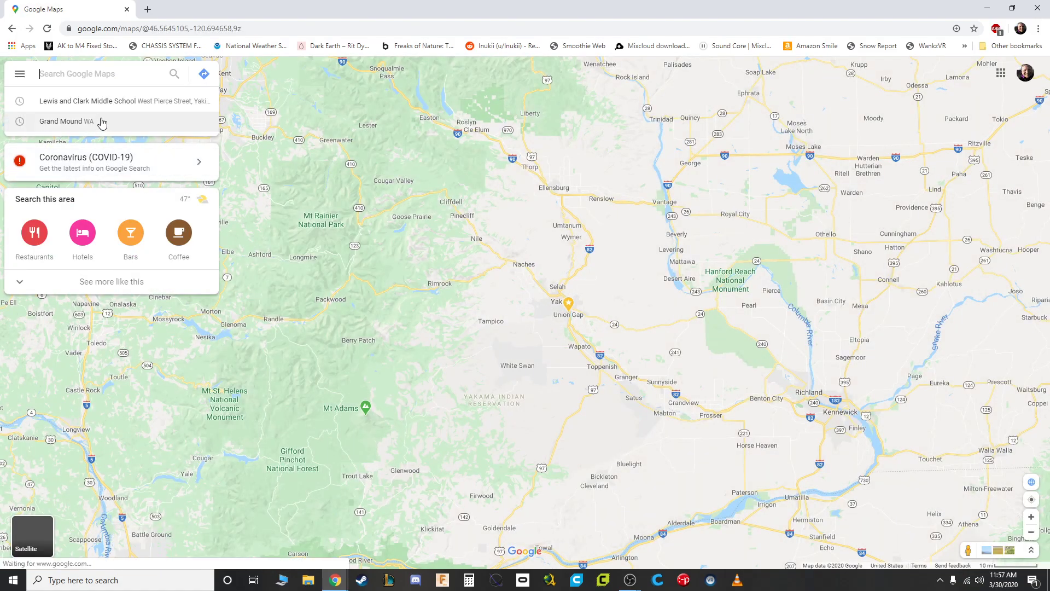
Step: Show Lewis and Clark Middle School on the map and enter Street View in front of it, turned to face the building
click(98, 101)
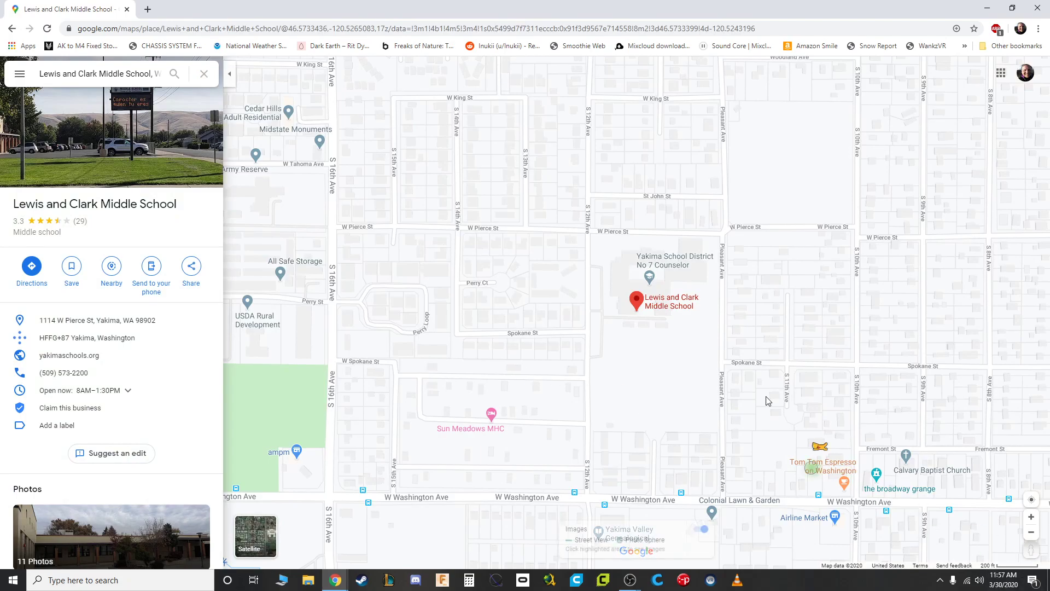
drag(1028, 552, 652, 207)
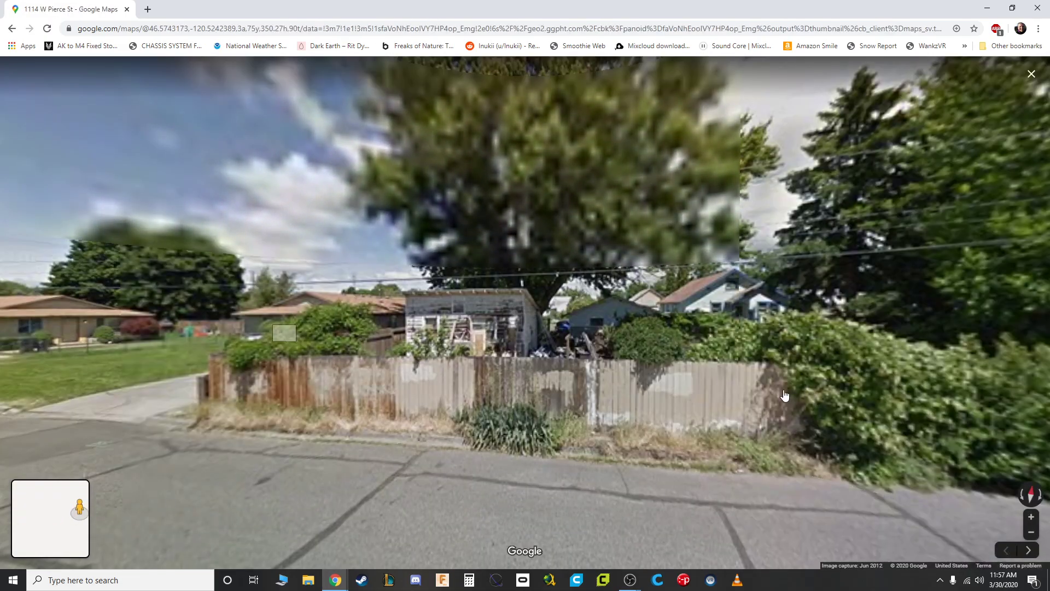
drag(784, 394, 330, 451)
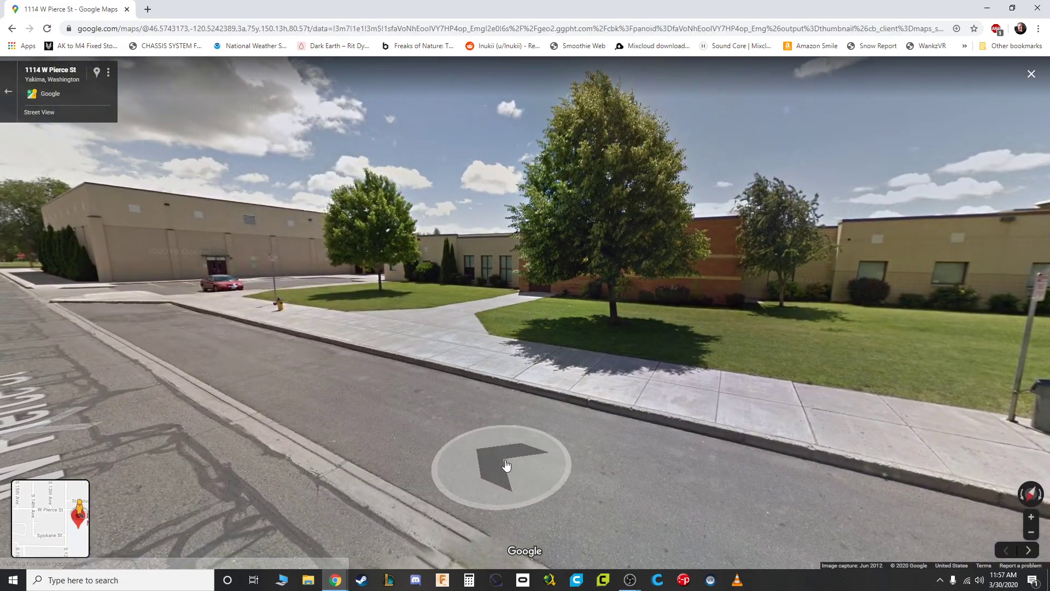
click(502, 475)
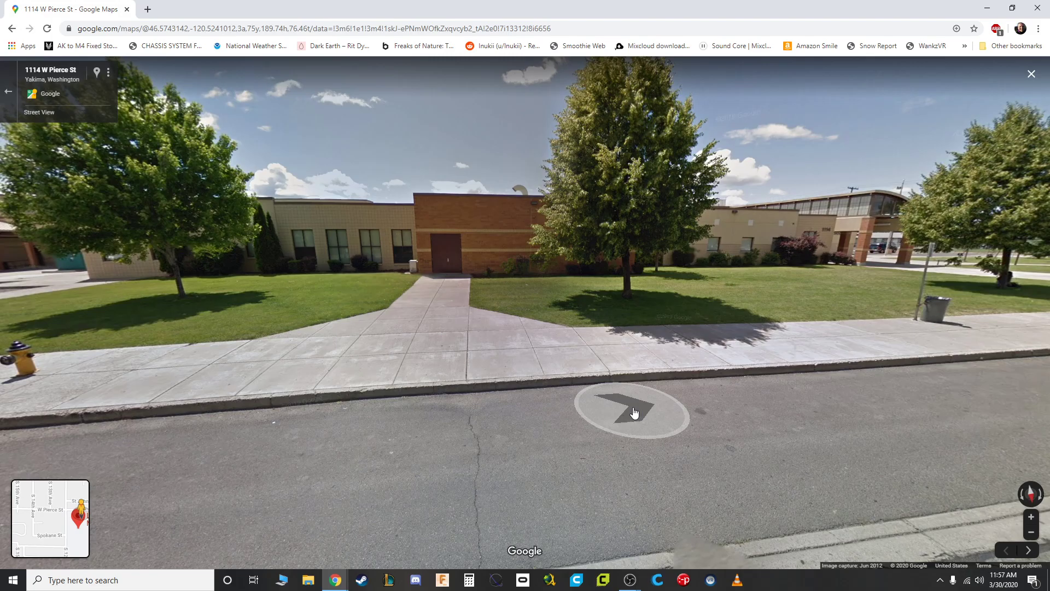
Step: Switch back to OBS, stop the recording and minimize the window
mouse_move(630, 580)
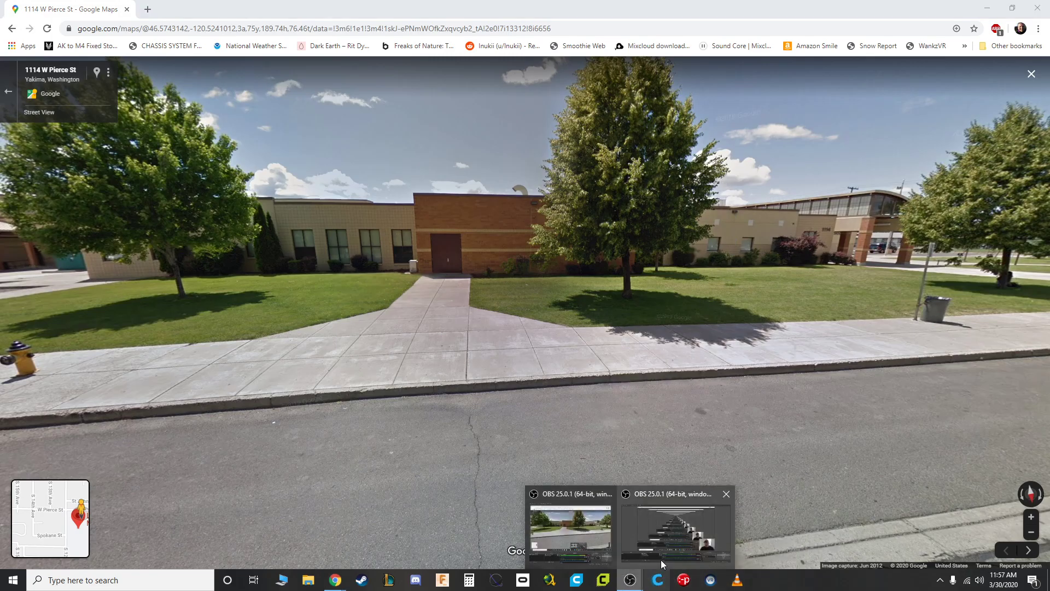
click(661, 560)
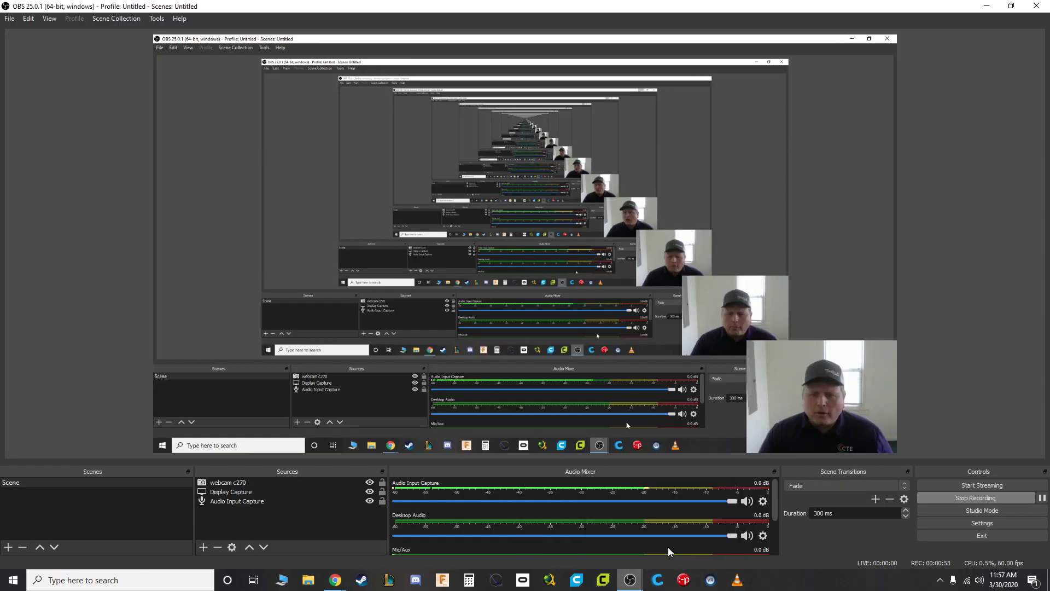
click(975, 497)
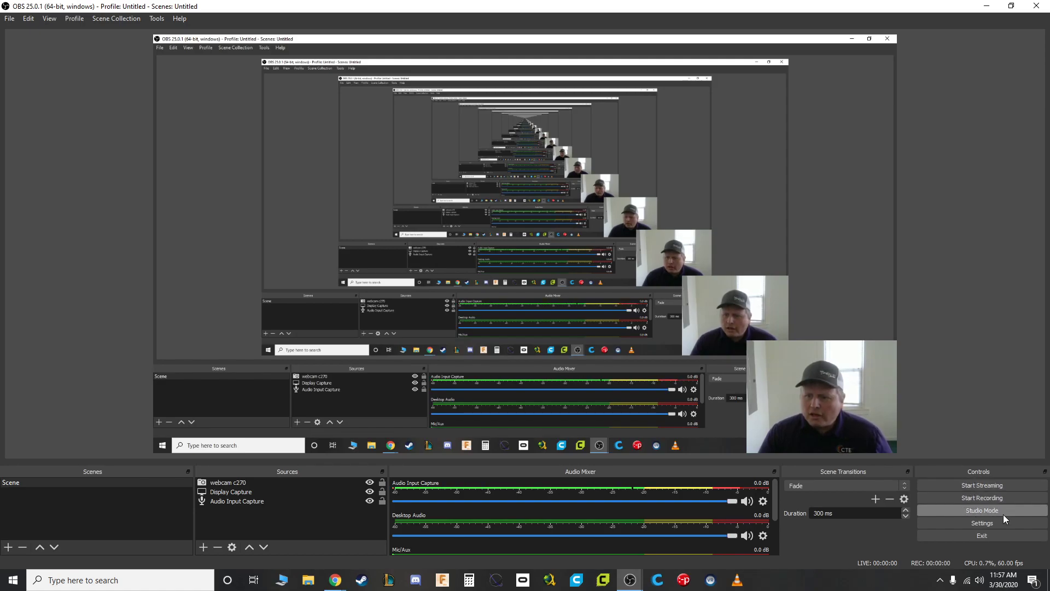
click(986, 6)
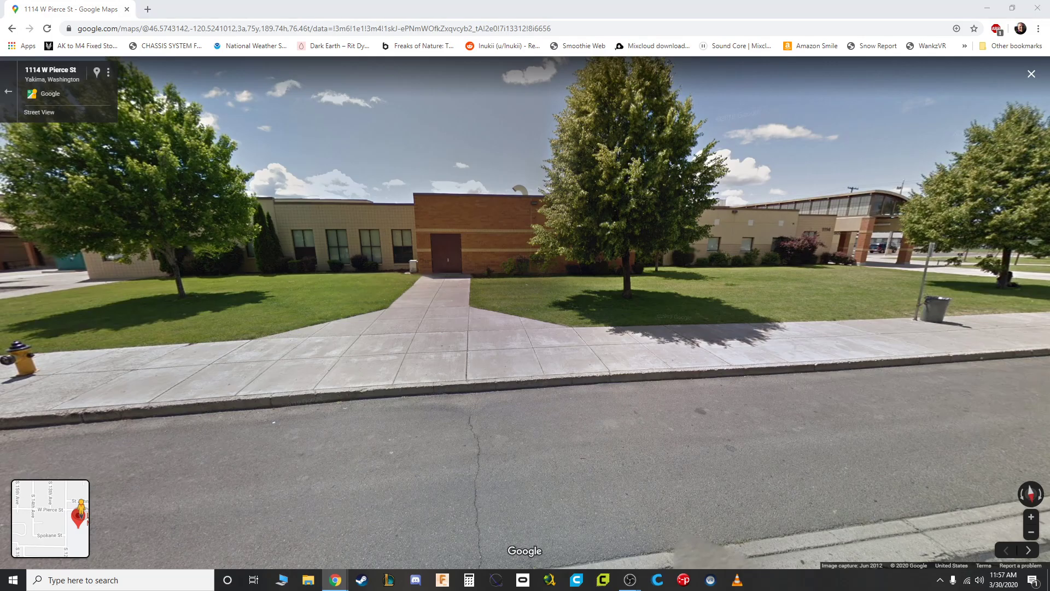
key(super+e)
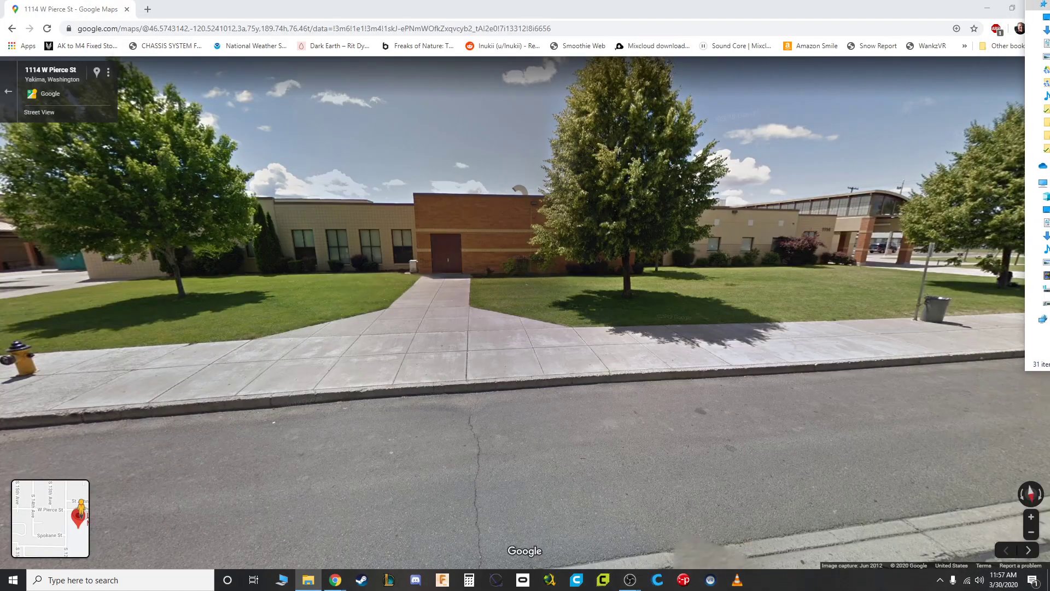
key(super+e)
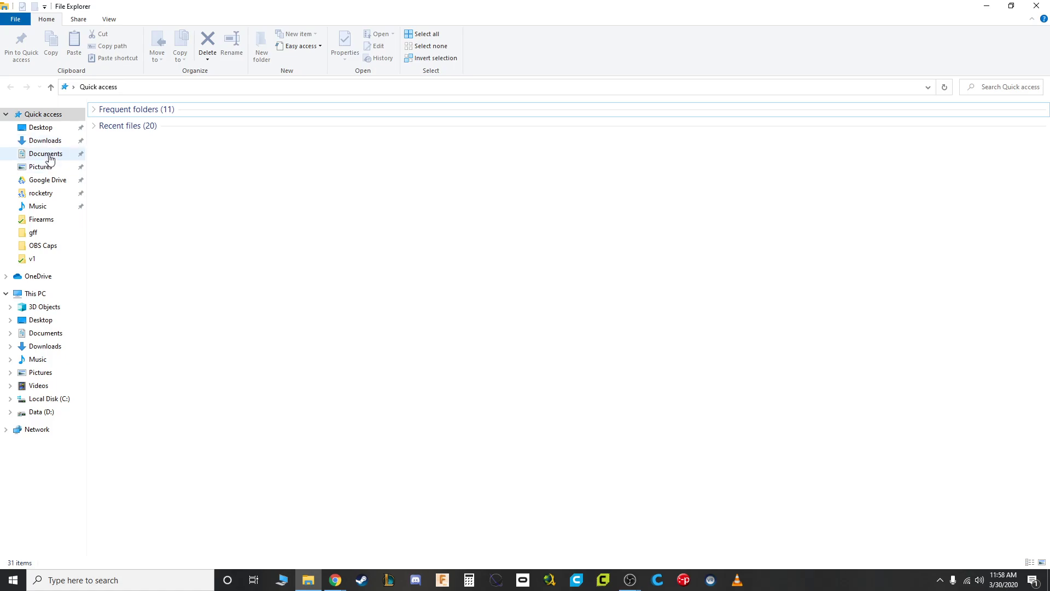
click(49, 155)
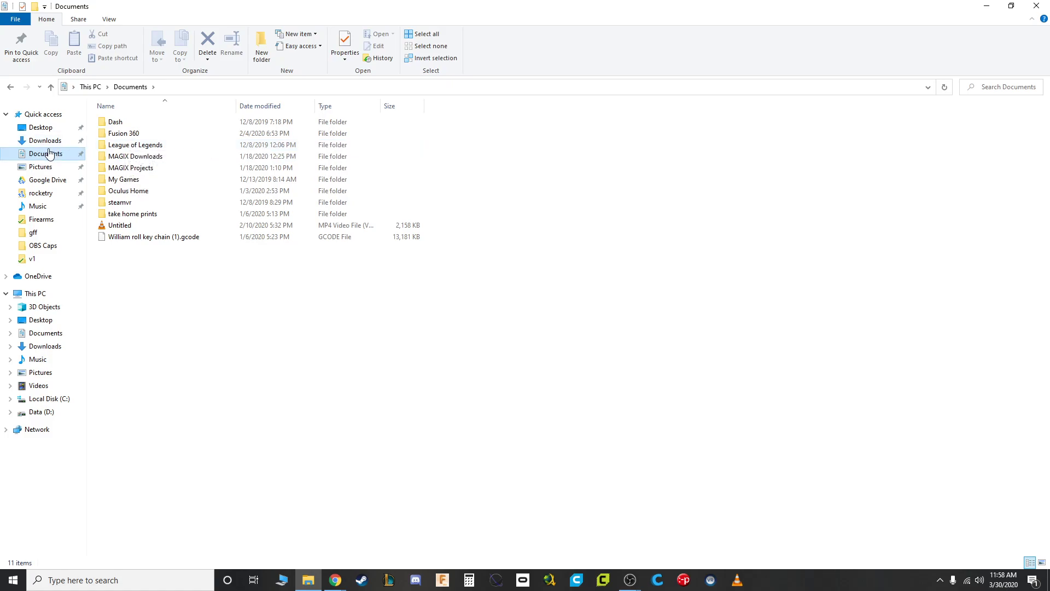
click(38, 385)
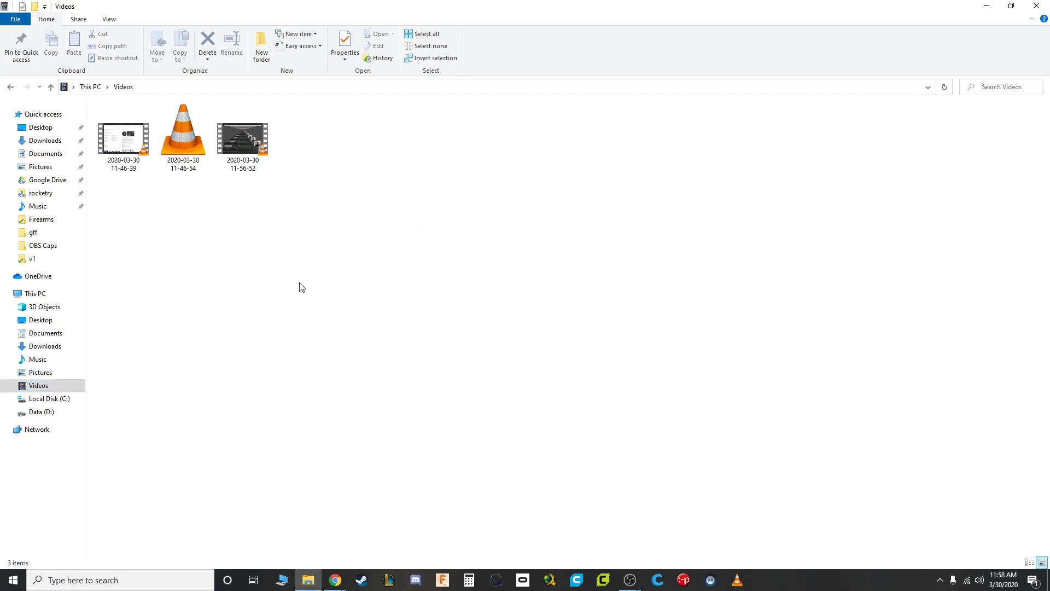
click(249, 144)
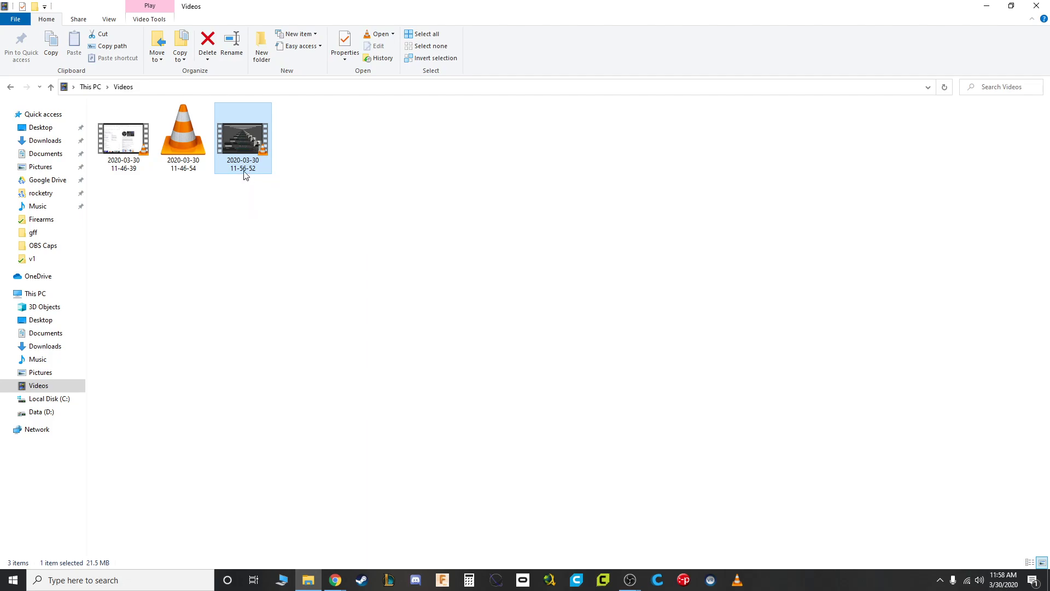
double_click(241, 145)
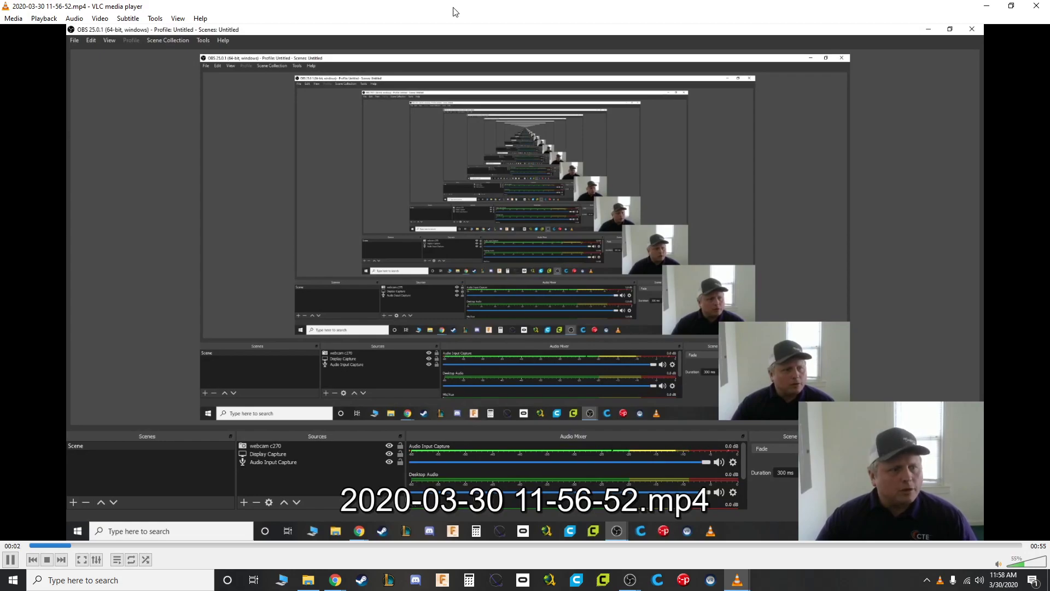
mouse_move(456, 8)
mouse_down()
mouse_move(453, 24)
mouse_move(457, 4)
mouse_move(461, 16)
mouse_up()
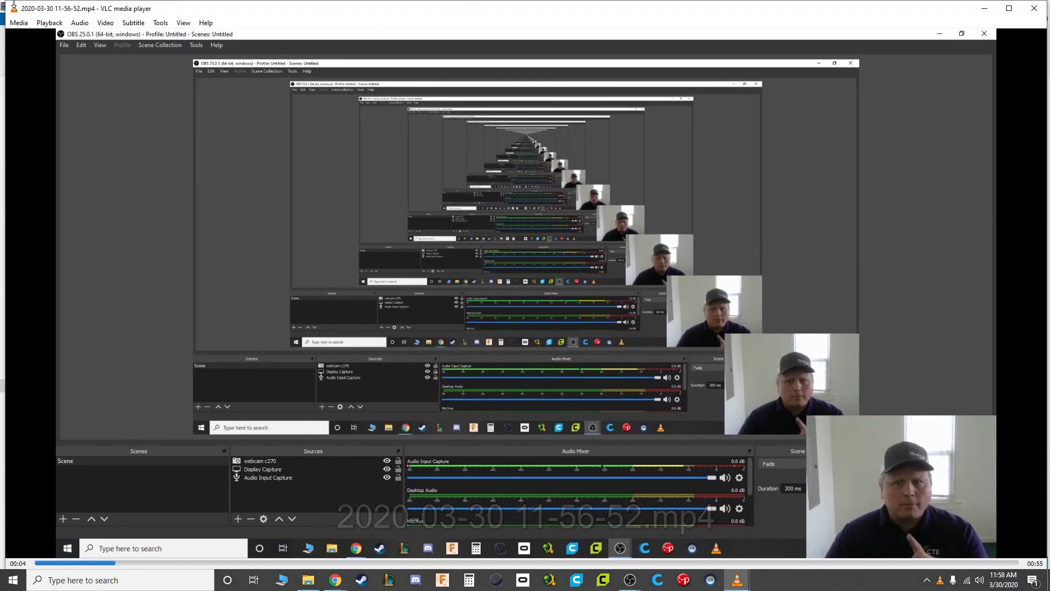
drag(2, 2, 318, 122)
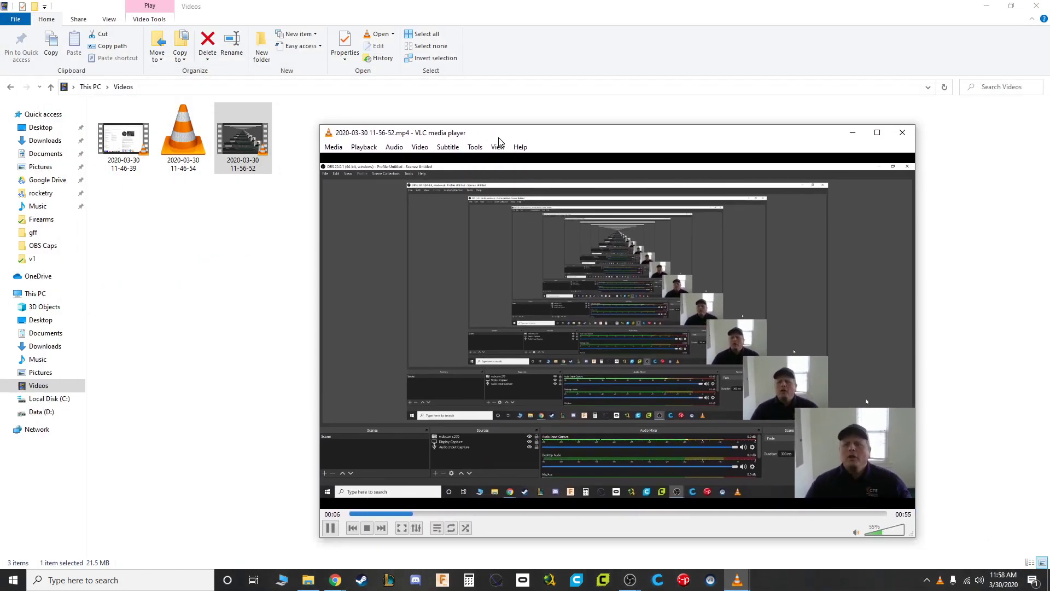
drag(498, 139, 396, 55)
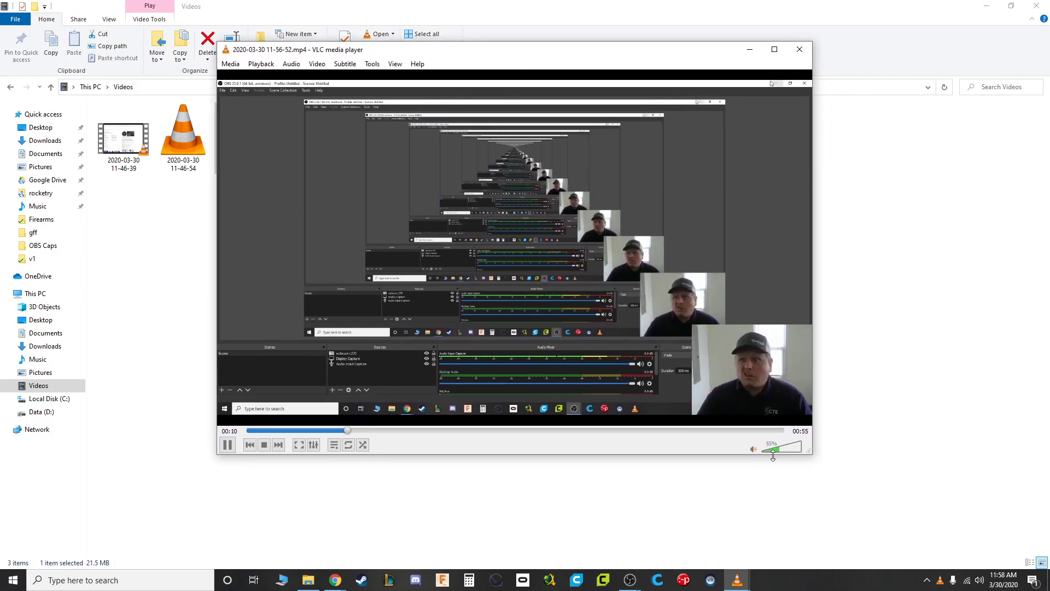
Step: Watch the recording with the sound muted, unmute it, skip to its end and close the player
click(754, 449)
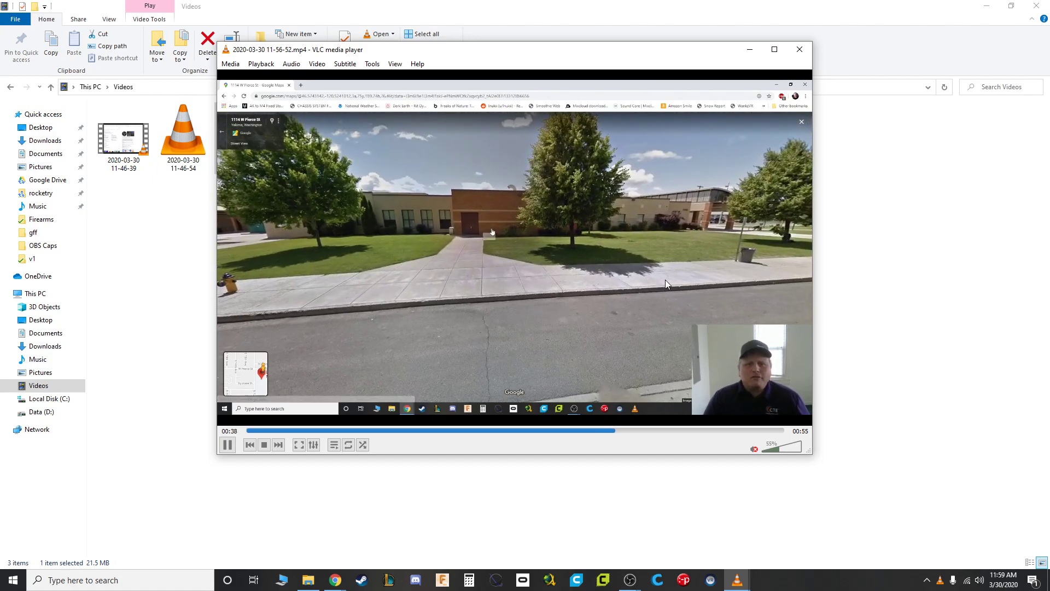
click(775, 447)
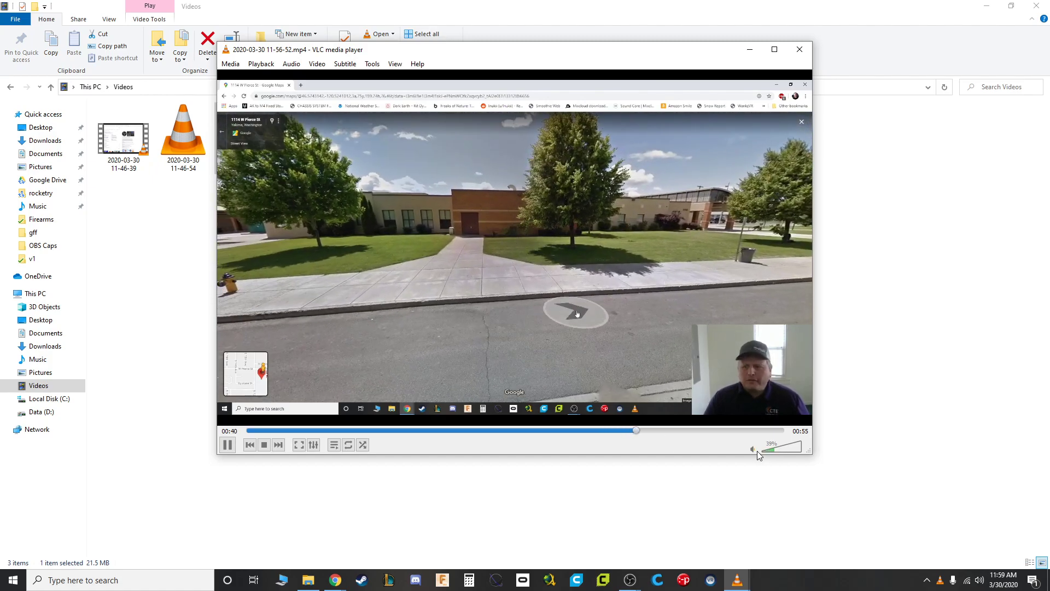
click(727, 430)
click(754, 433)
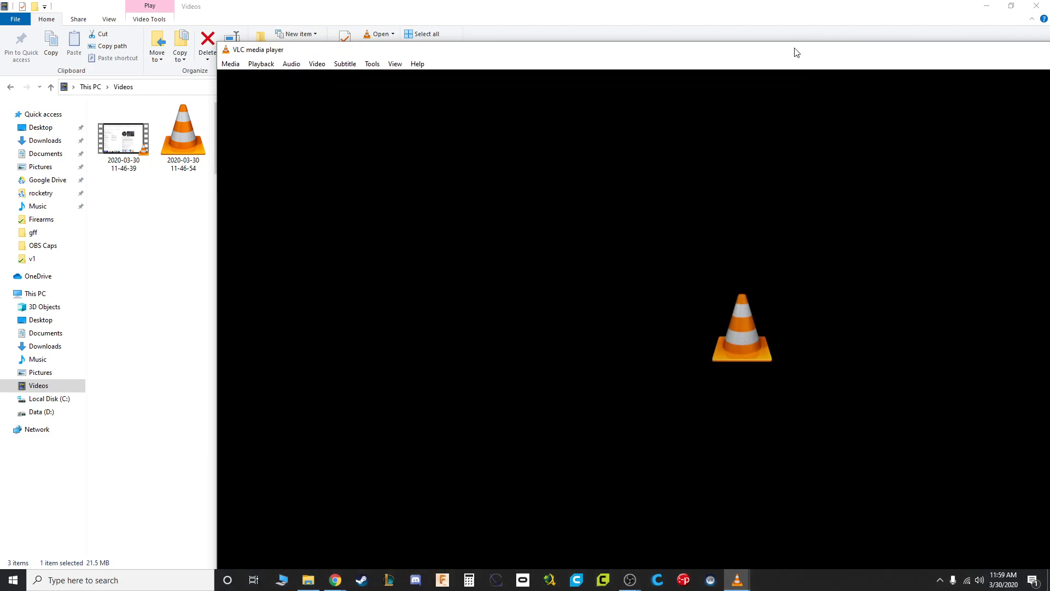
drag(792, 51, 503, 86)
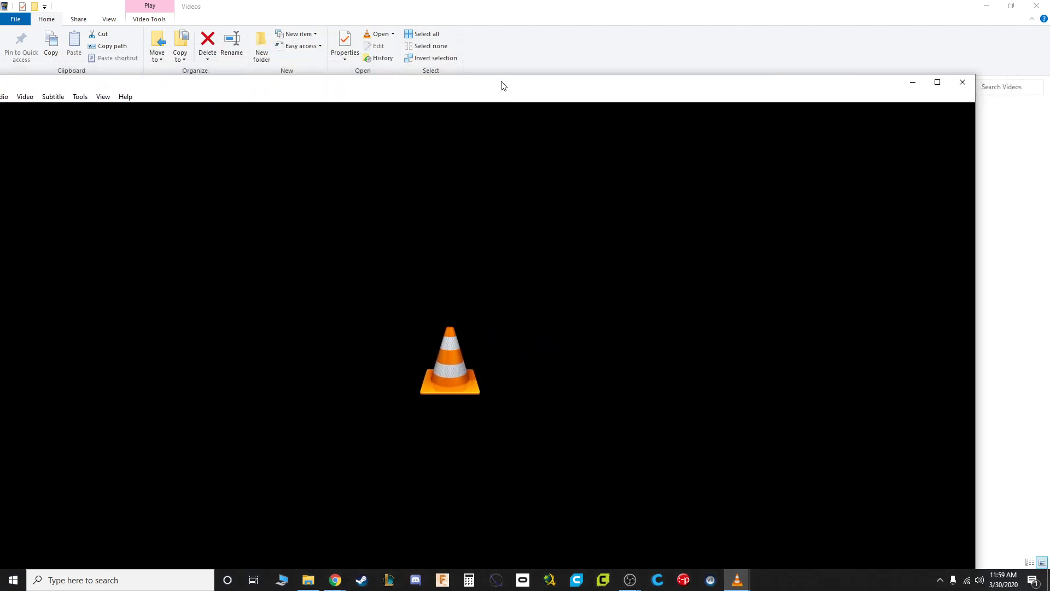
click(962, 82)
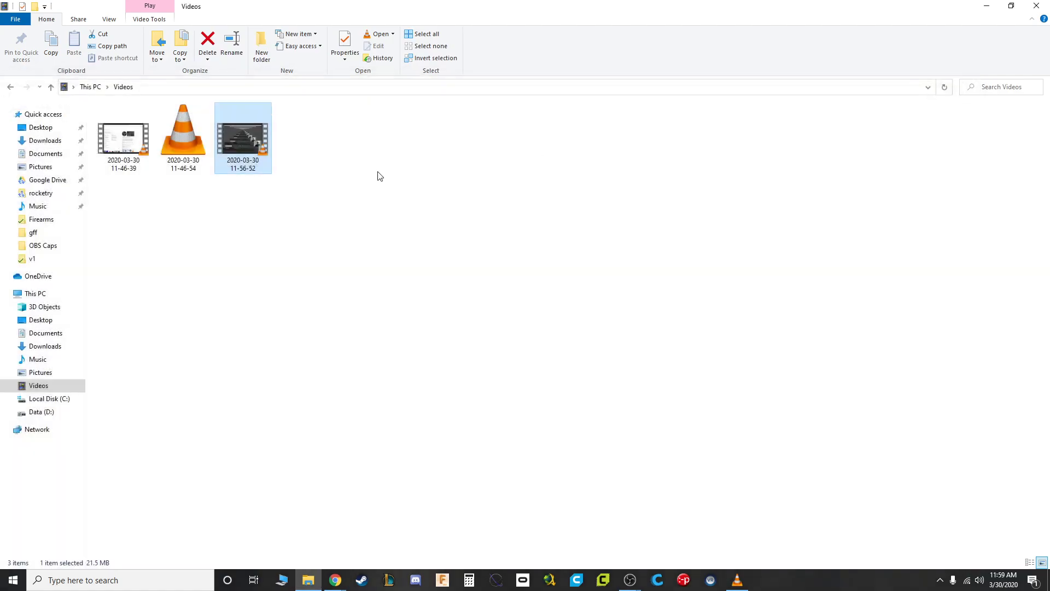
Step: Rename the recording in the Videos folder as sample lesson
click(245, 167)
text(sa)
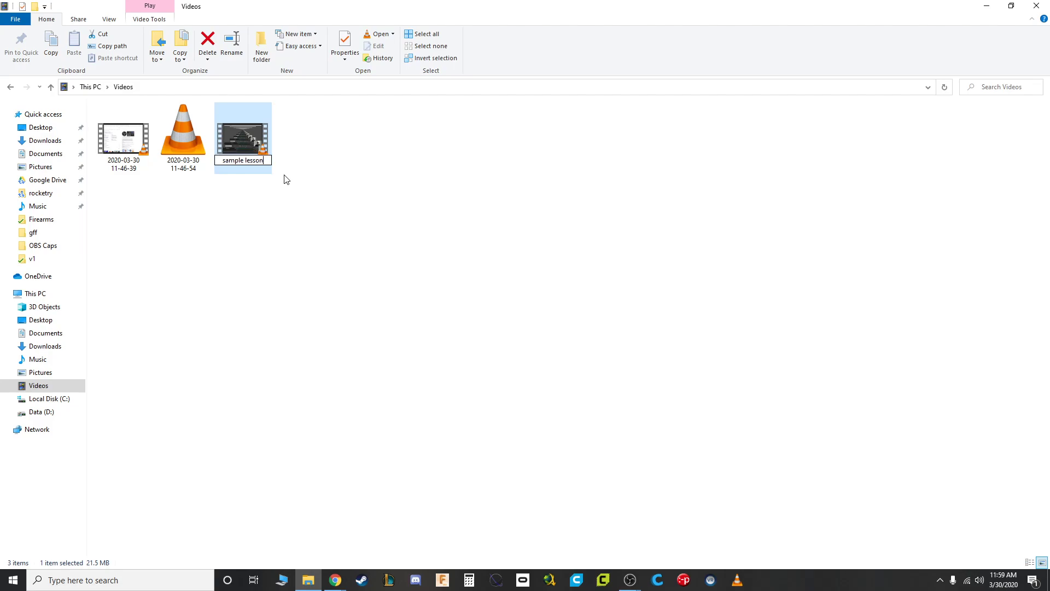
text(mple lesson)
click(300, 175)
click(245, 125)
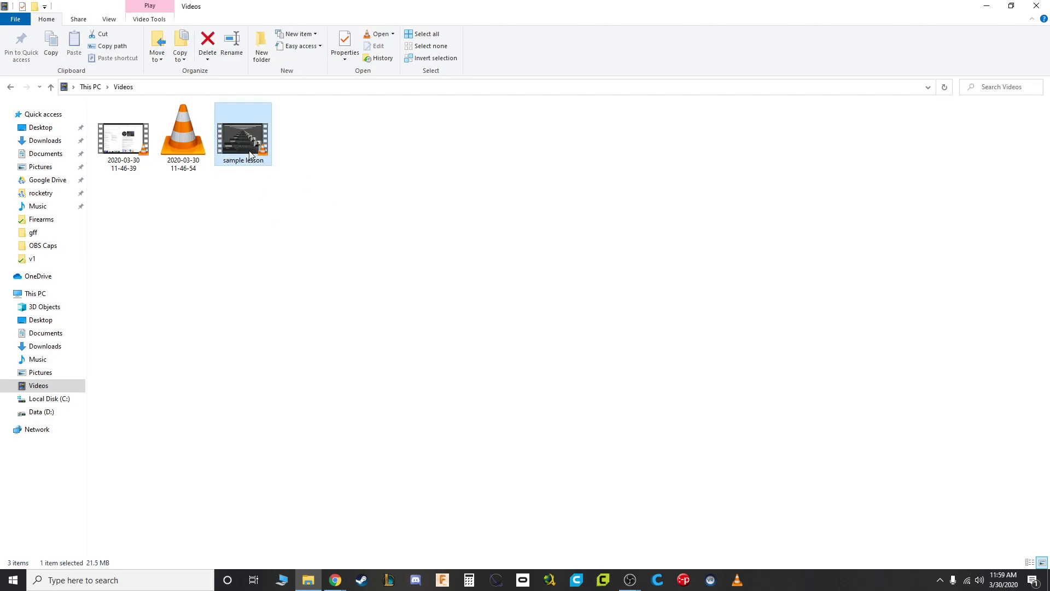
click(622, 319)
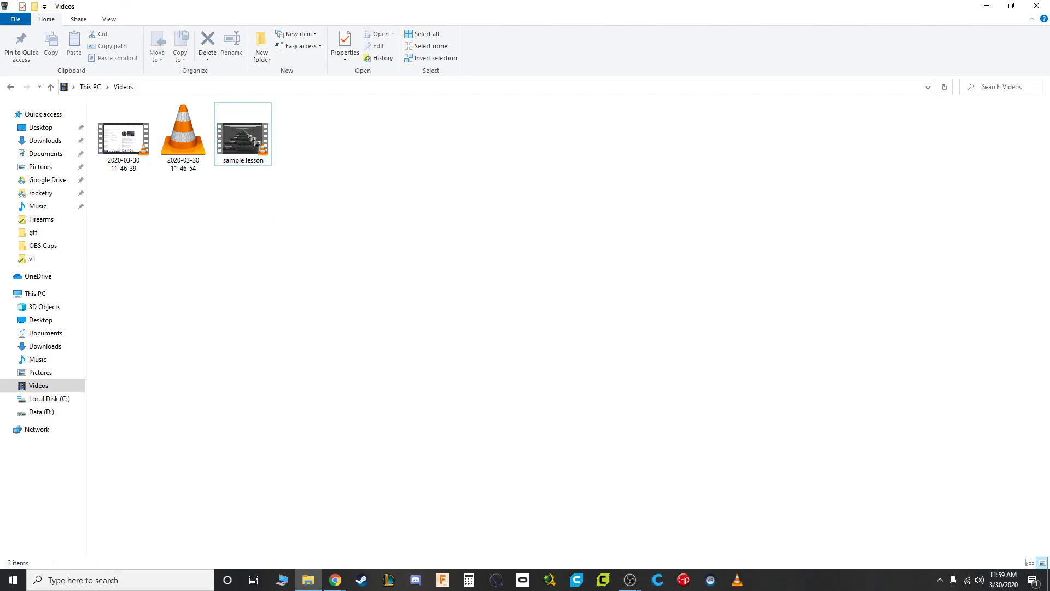
Step: Switch to the OBS Studio Teacher Notes in Chrome and highlight the personal-stuff warning and the Publish to Youtube items in turn
key(alt+Tab)
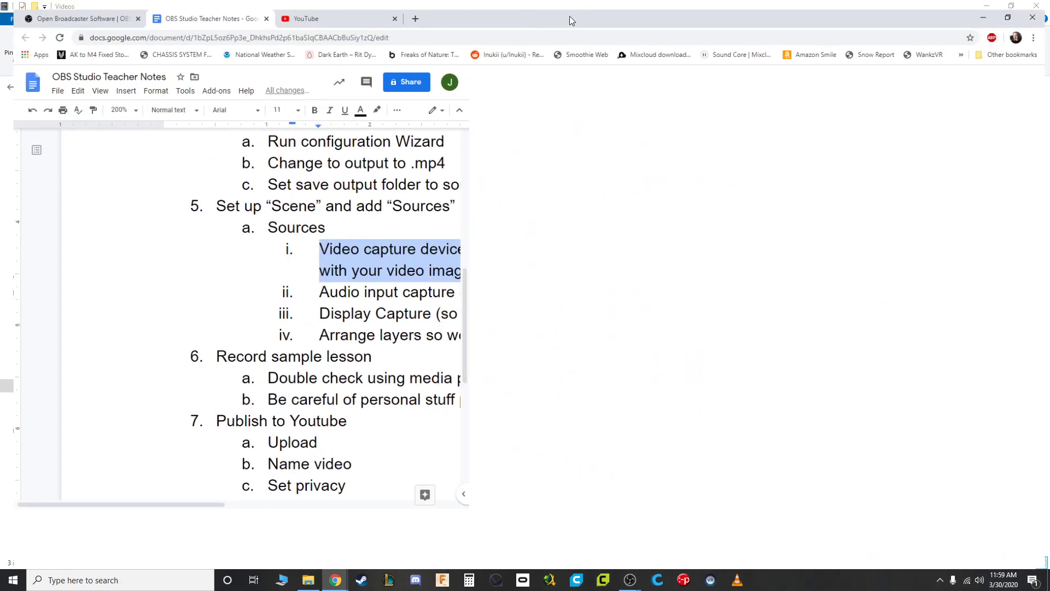
drag(284, 276, 309, 276)
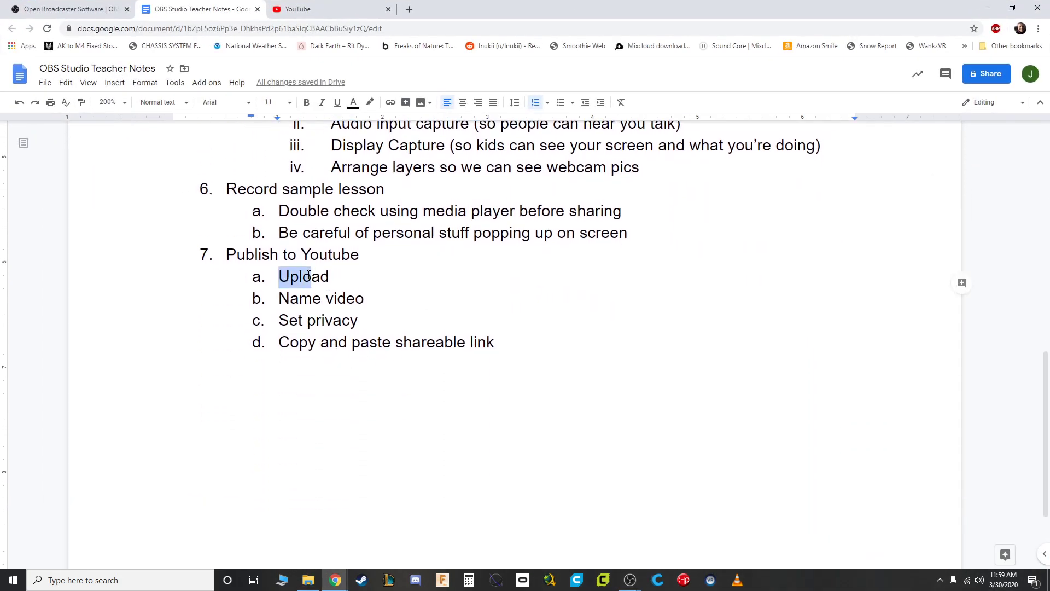
drag(280, 232, 640, 242)
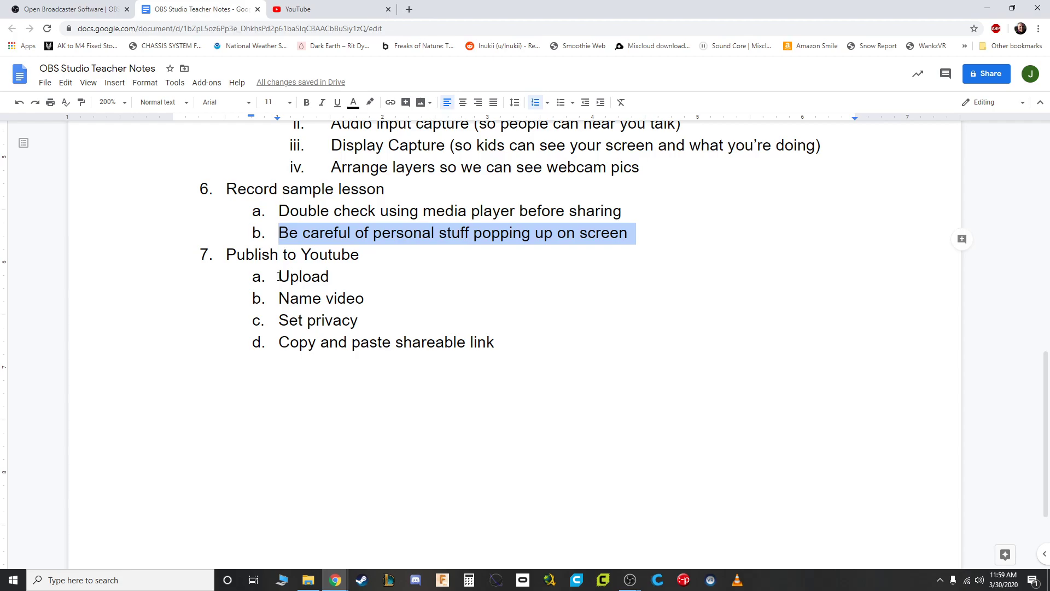
drag(279, 276, 364, 303)
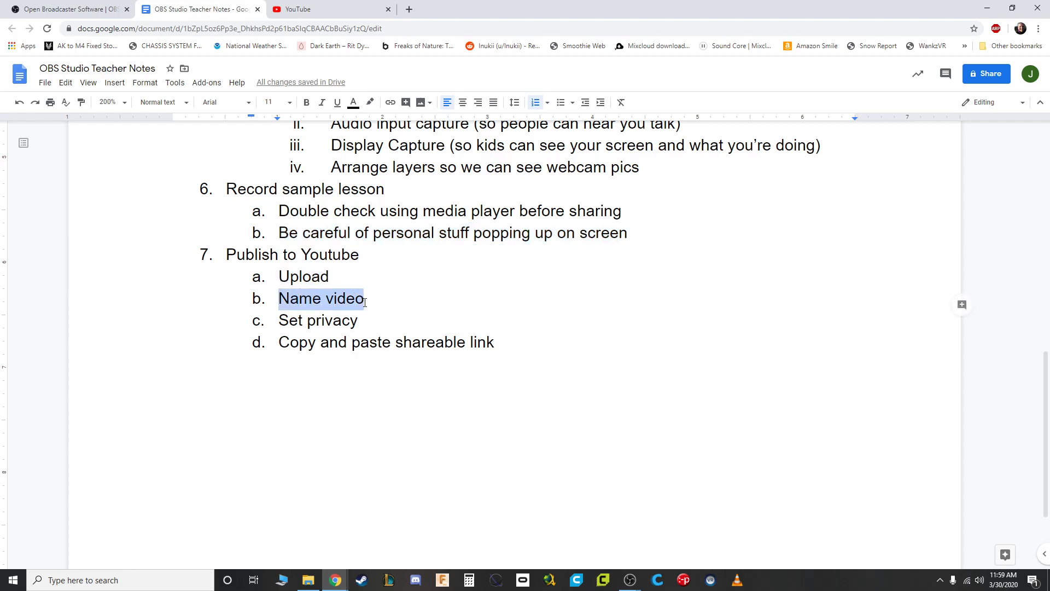
drag(279, 320, 359, 326)
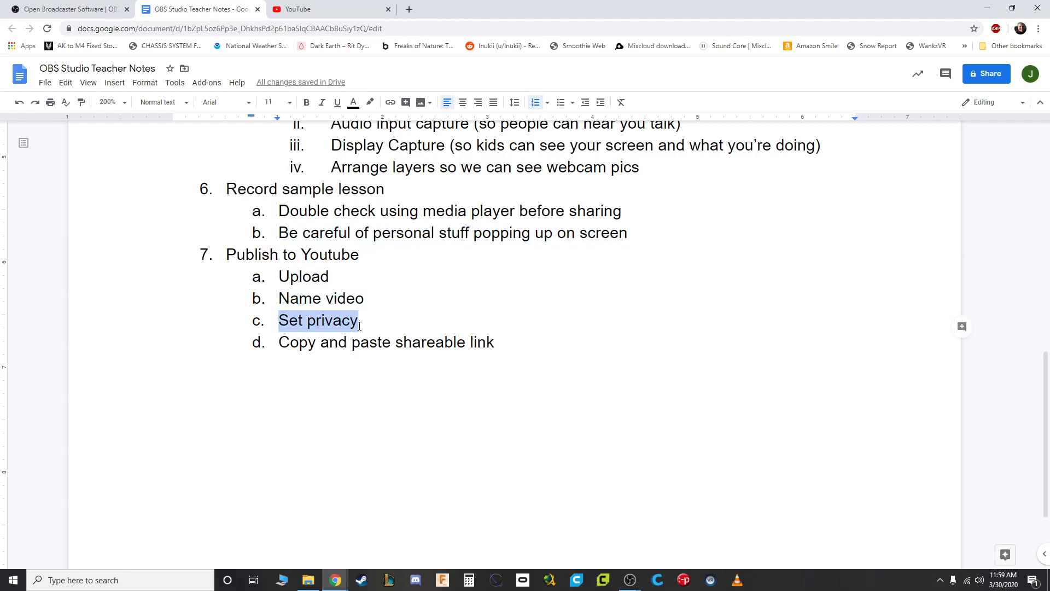
drag(278, 343, 545, 355)
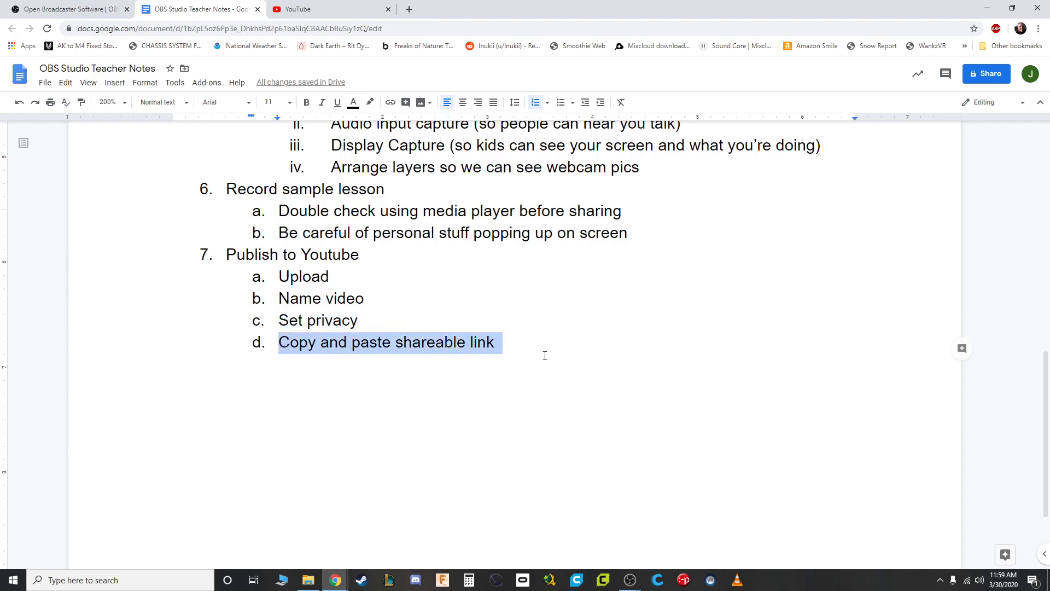
click(499, 343)
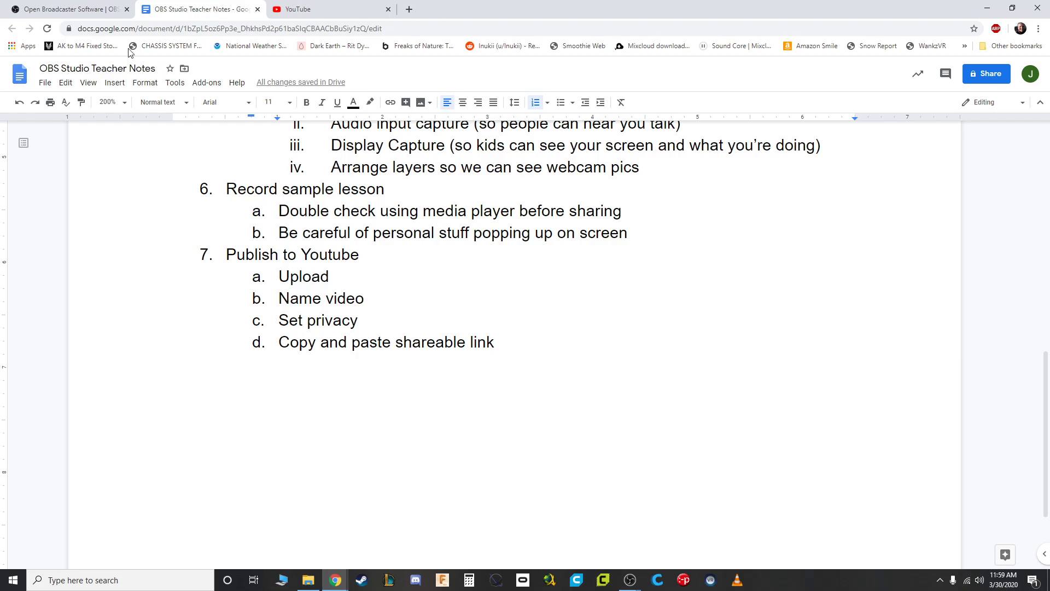
Step: Go to YouTube, check the signed-in account and start a video upload, dismissing the YouTube Studio introduction
click(289, 16)
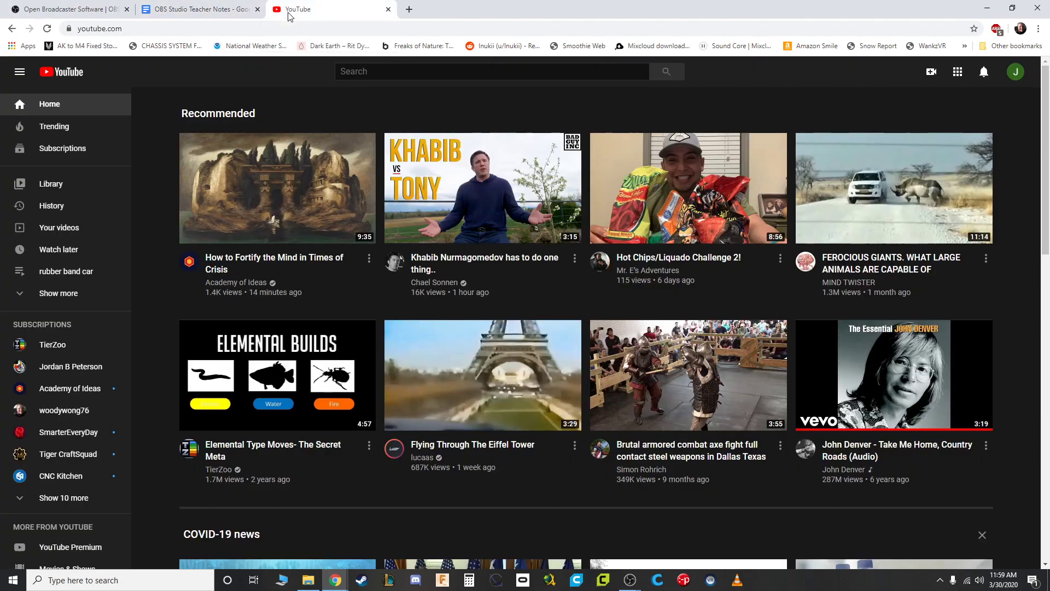
click(1015, 72)
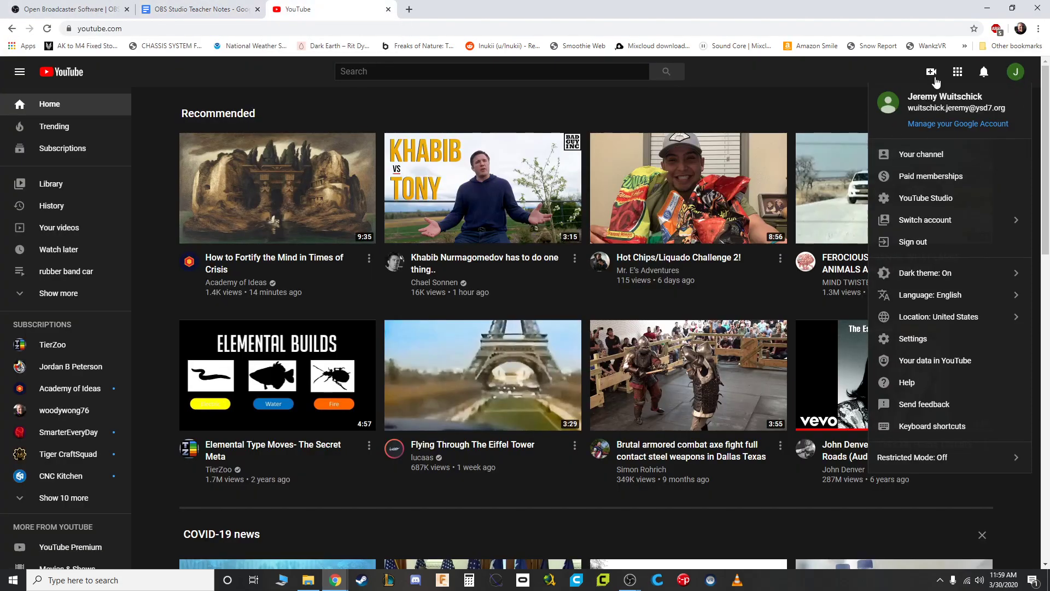
click(715, 109)
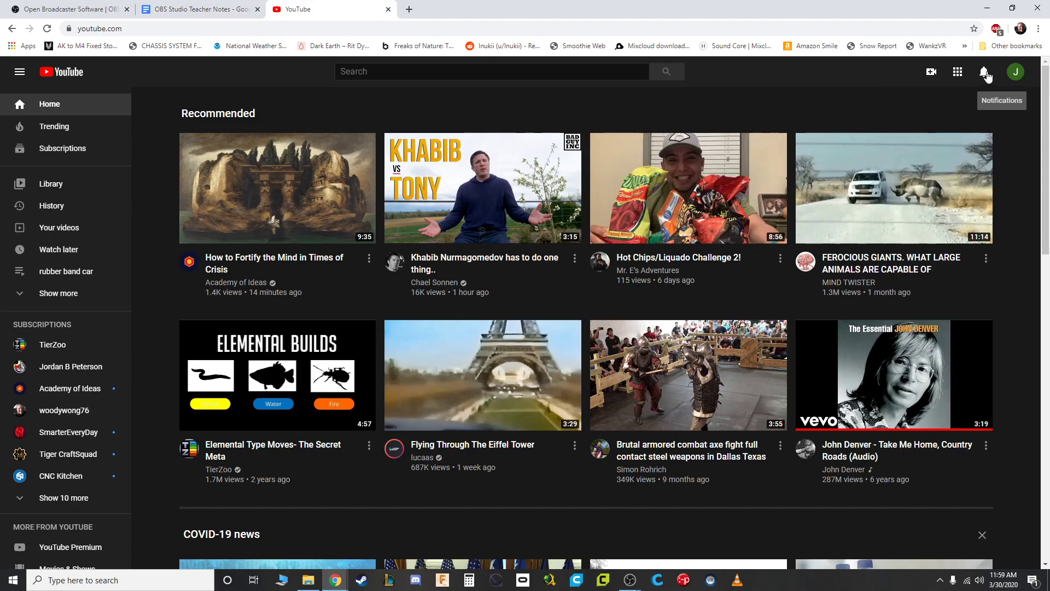
click(933, 73)
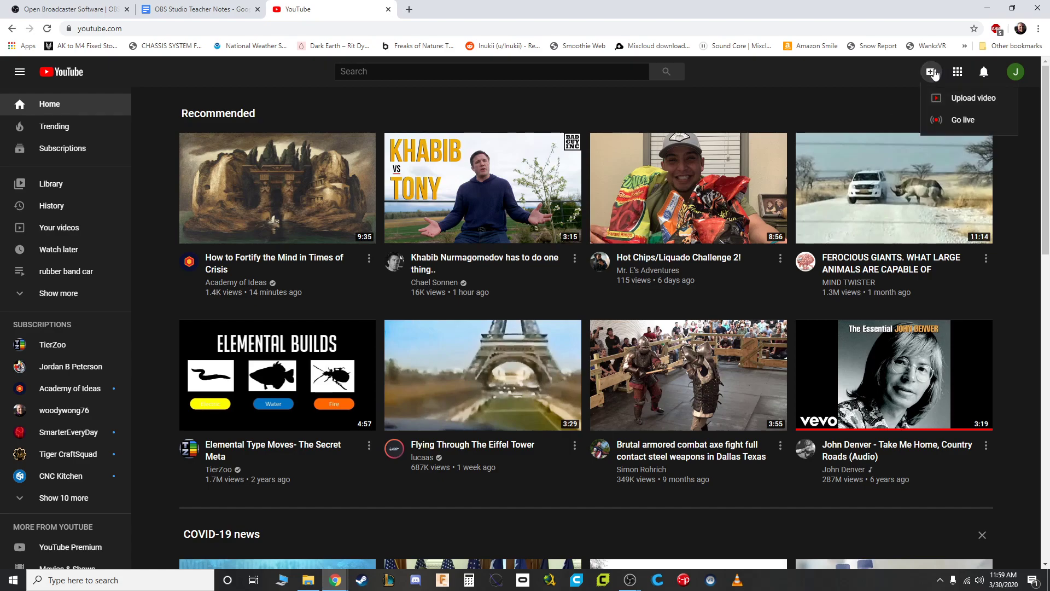
click(978, 98)
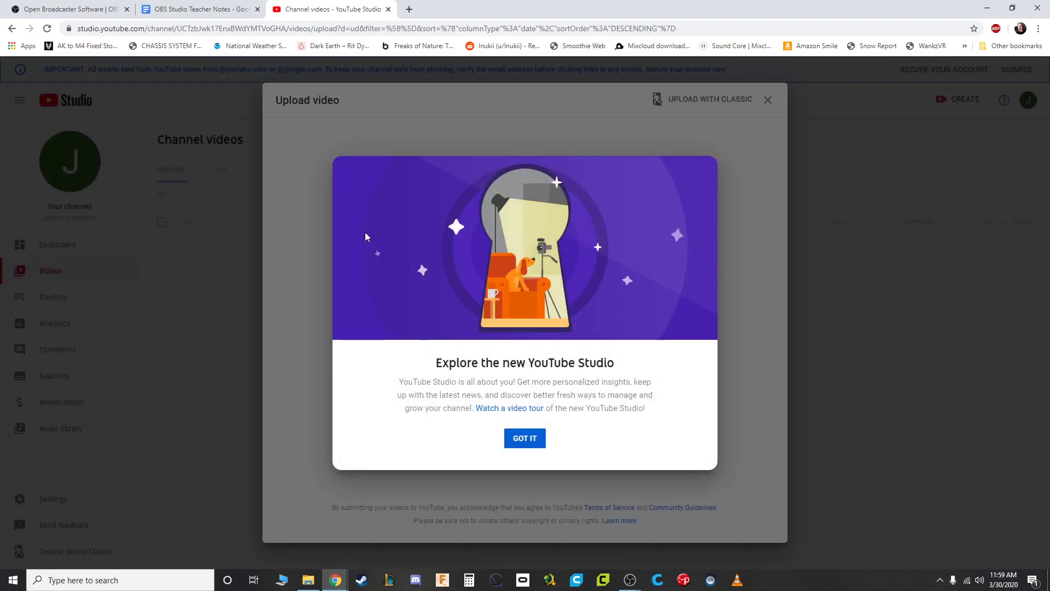
click(533, 438)
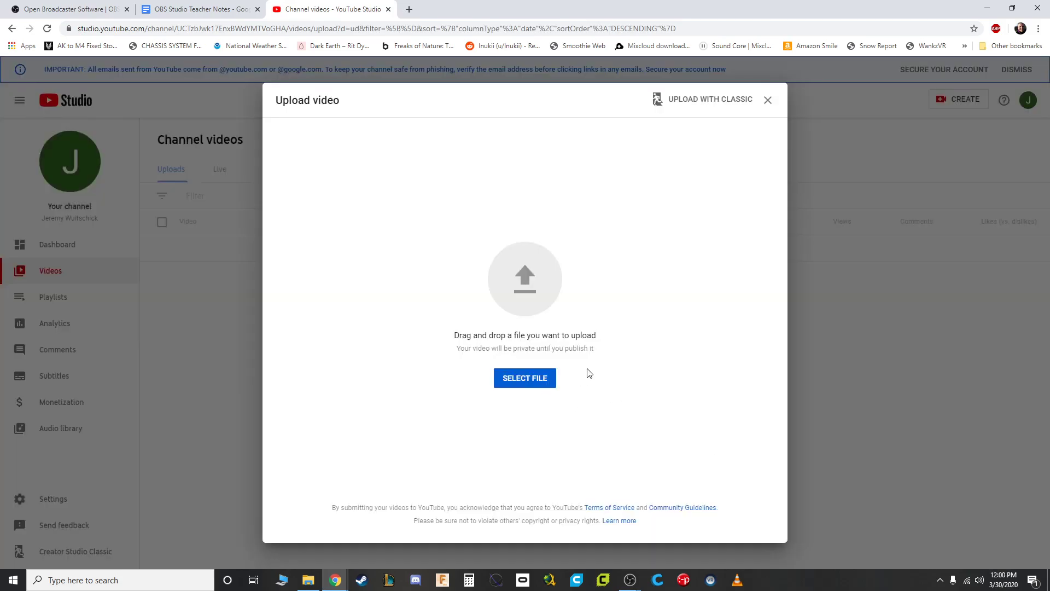
Step: Choose the sample lesson file from the Videos folder for the upload
click(529, 380)
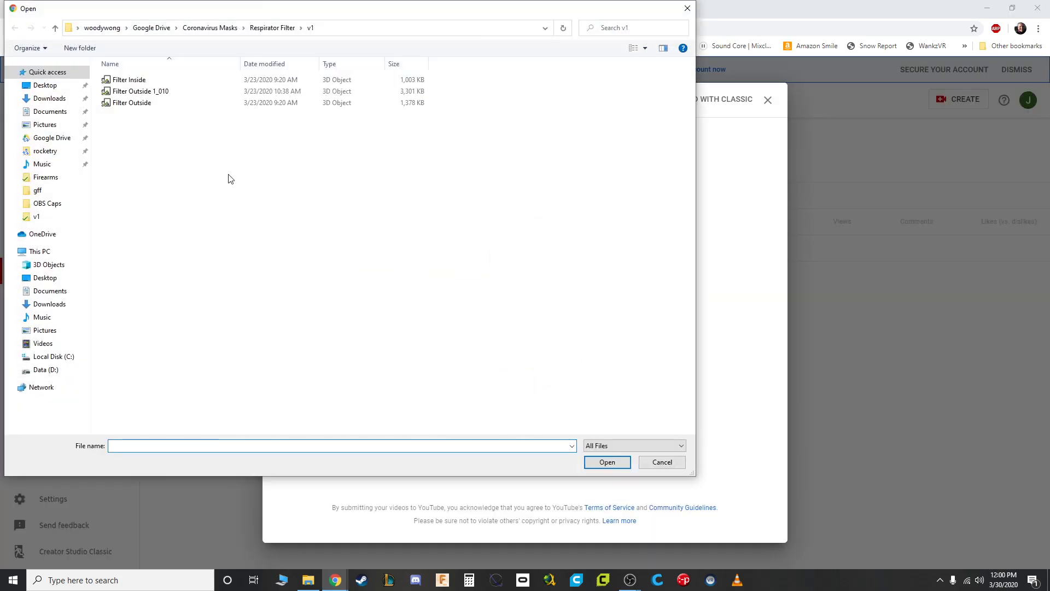
click(44, 343)
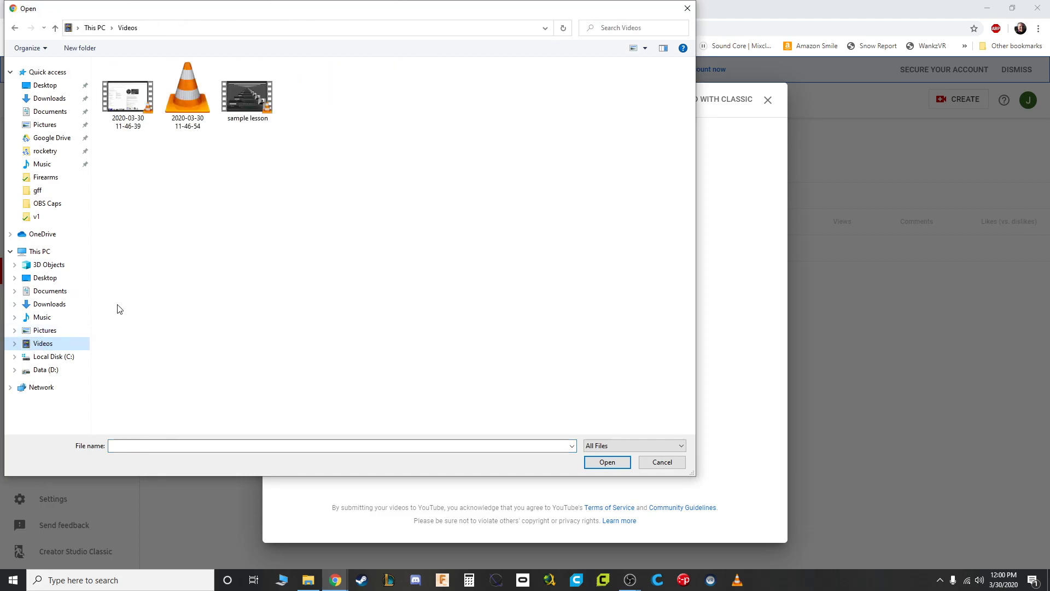
double_click(252, 98)
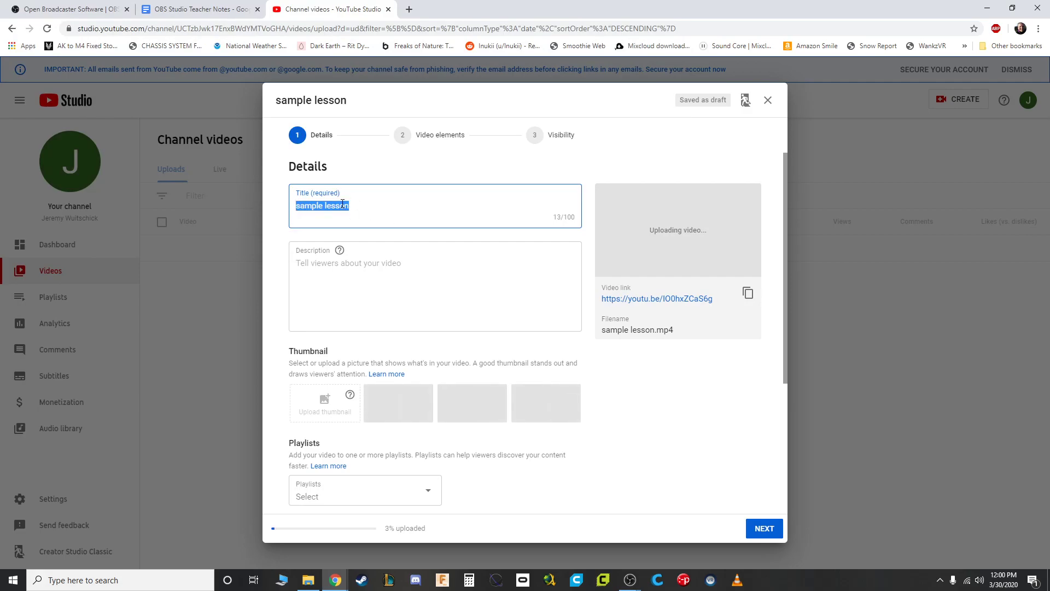
Step: Title the video "sample lesson for teacher OBS video" and enter the description "I don't care about this video."
click(370, 208)
text(f)
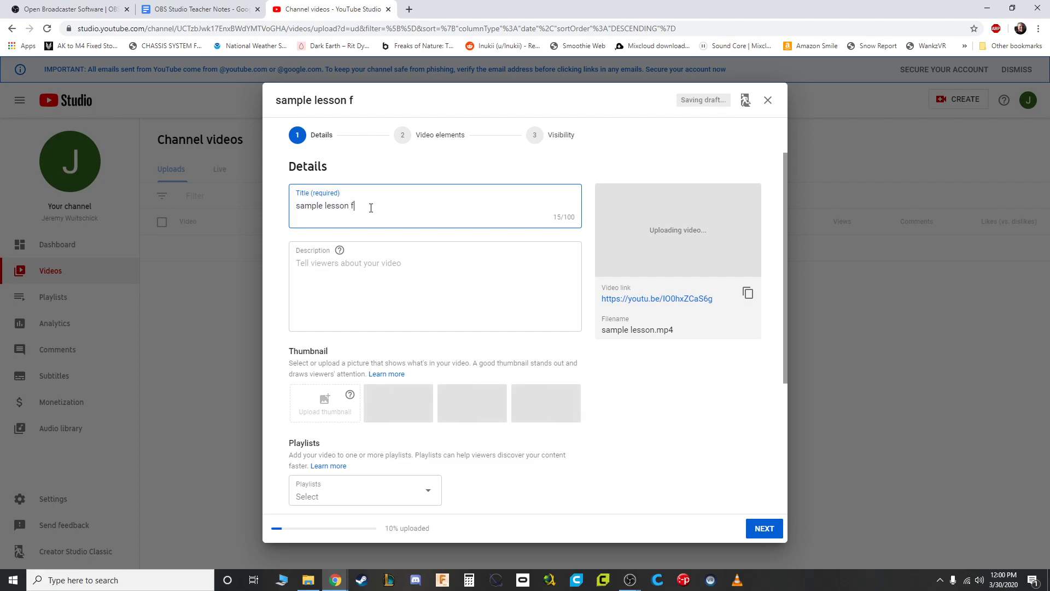
text(or teacher OBS vide)
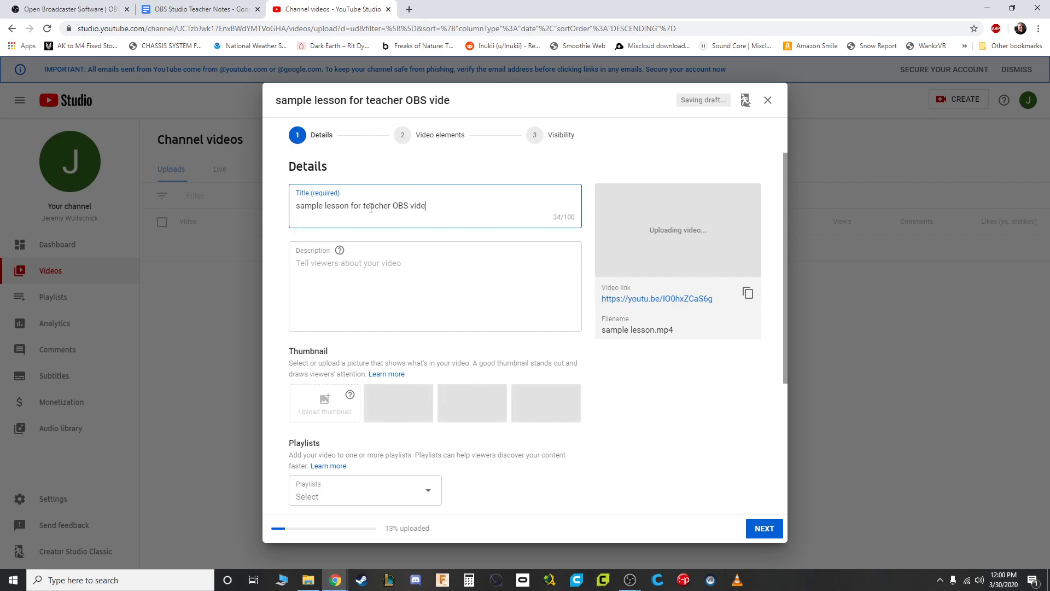
text(o)
key(Tab)
key(Tab)
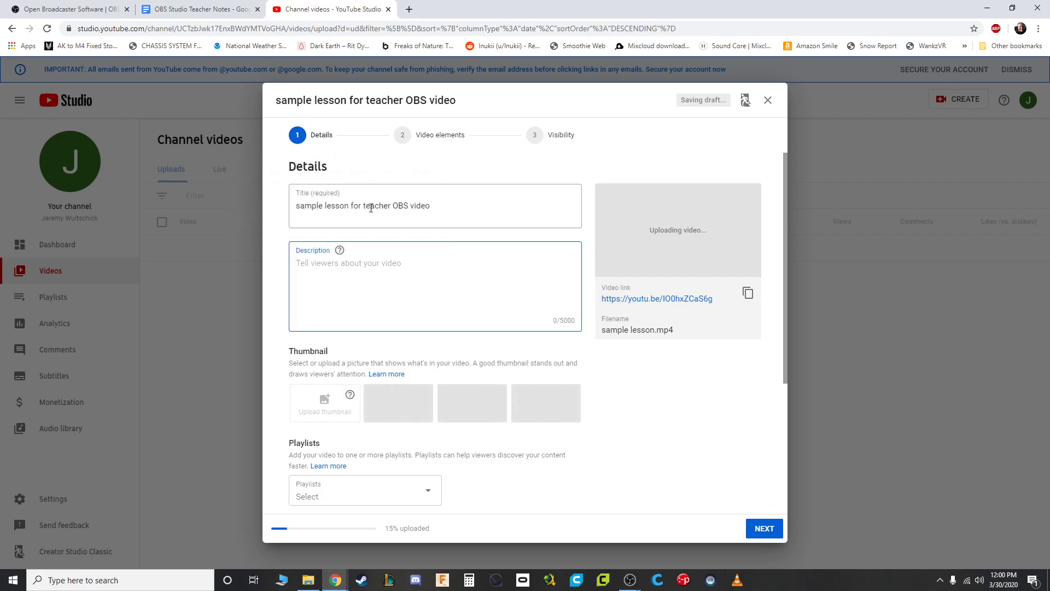
text(I don't care about this video.)
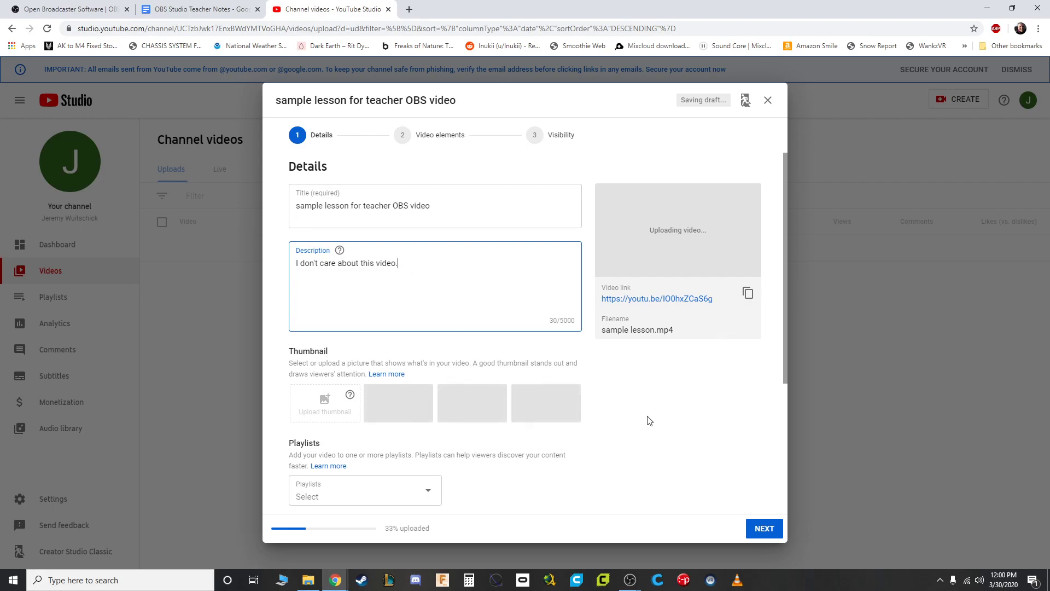
Step: Set the video's audience to "Yes, it's made for kids"
scroll(651, 417, down, 3)
scroll(663, 430, down, 1)
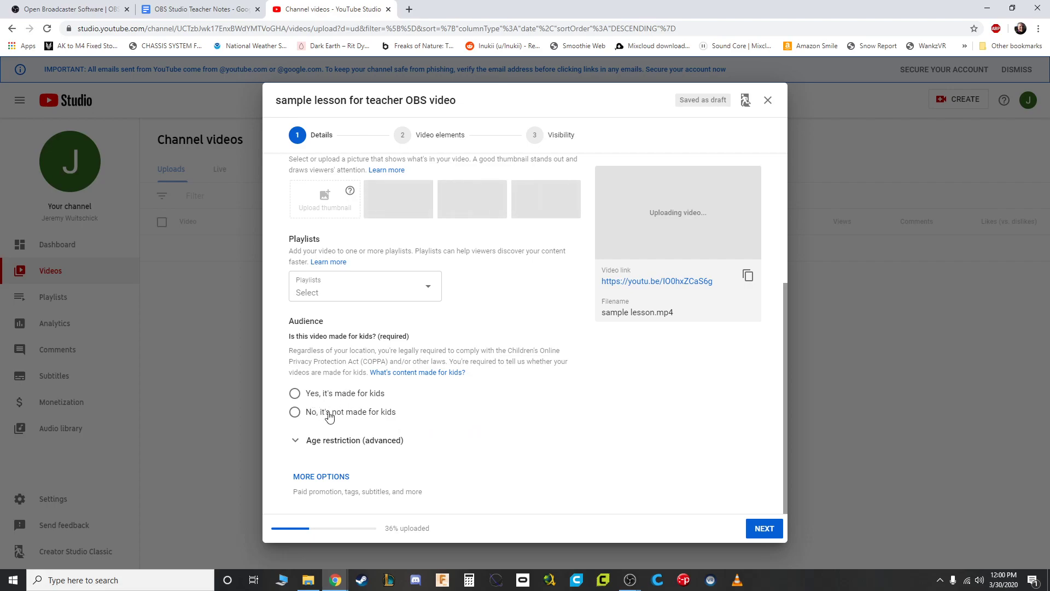
click(294, 392)
middle_click(665, 447)
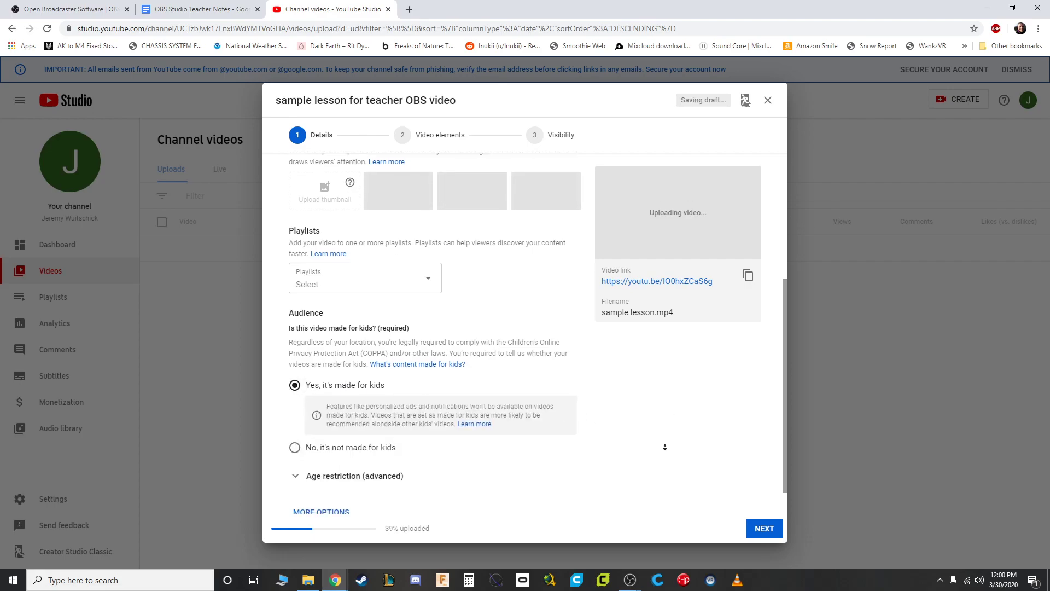
scroll(665, 469, up, 1)
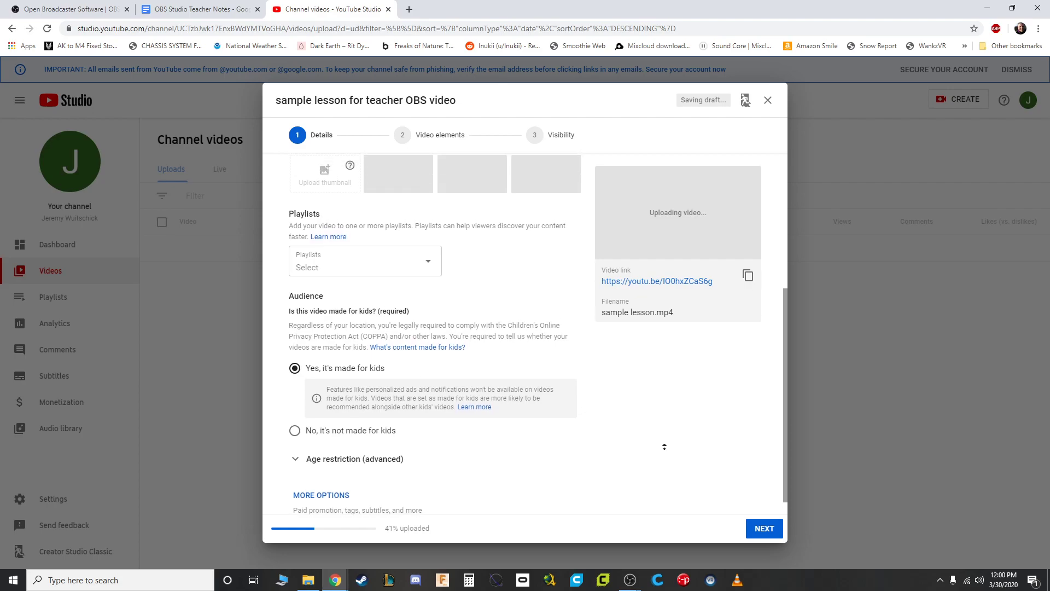
Step: Accept the video details and continue to the visibility settings without adding an end screen or cards
scroll(657, 450, up, 3)
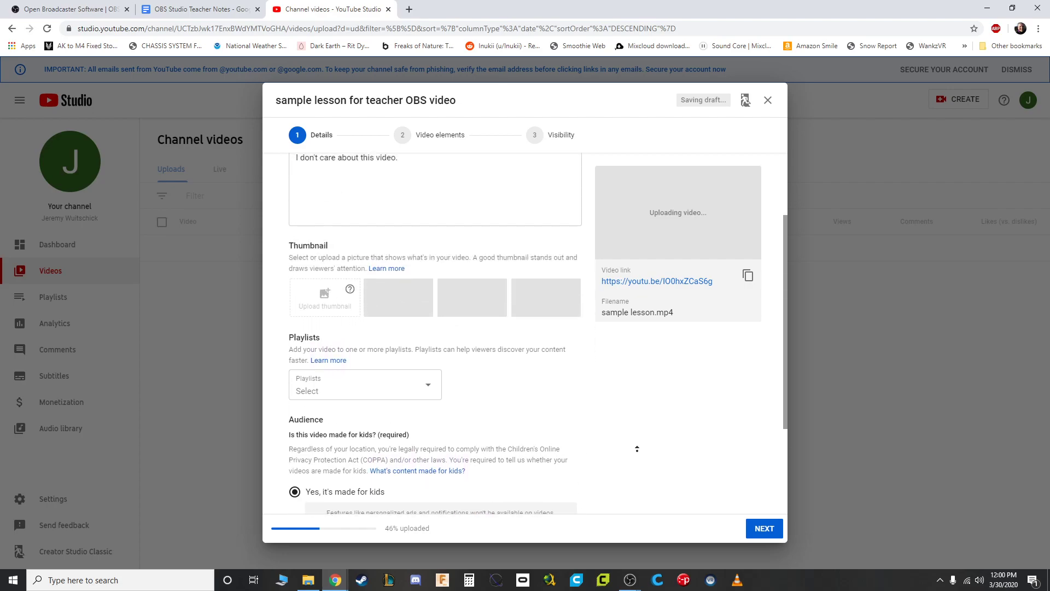
scroll(545, 419, up, 2)
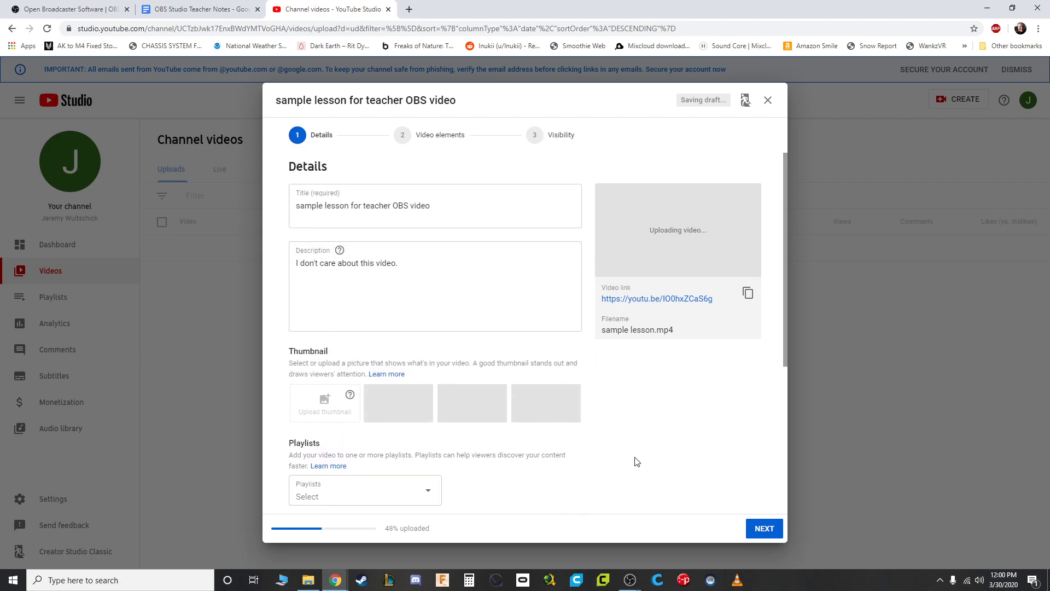
click(760, 526)
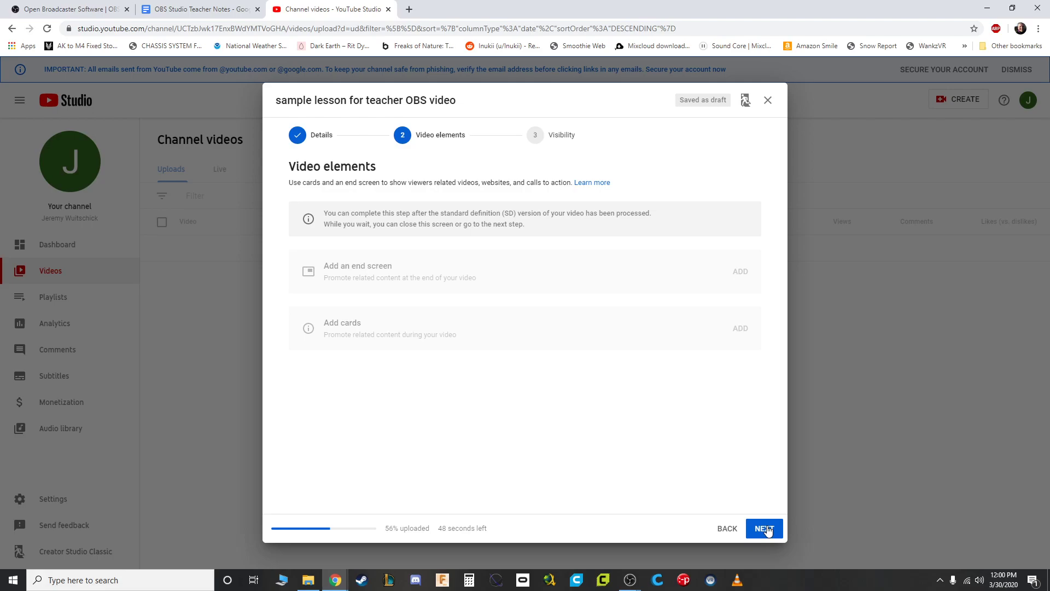
click(767, 528)
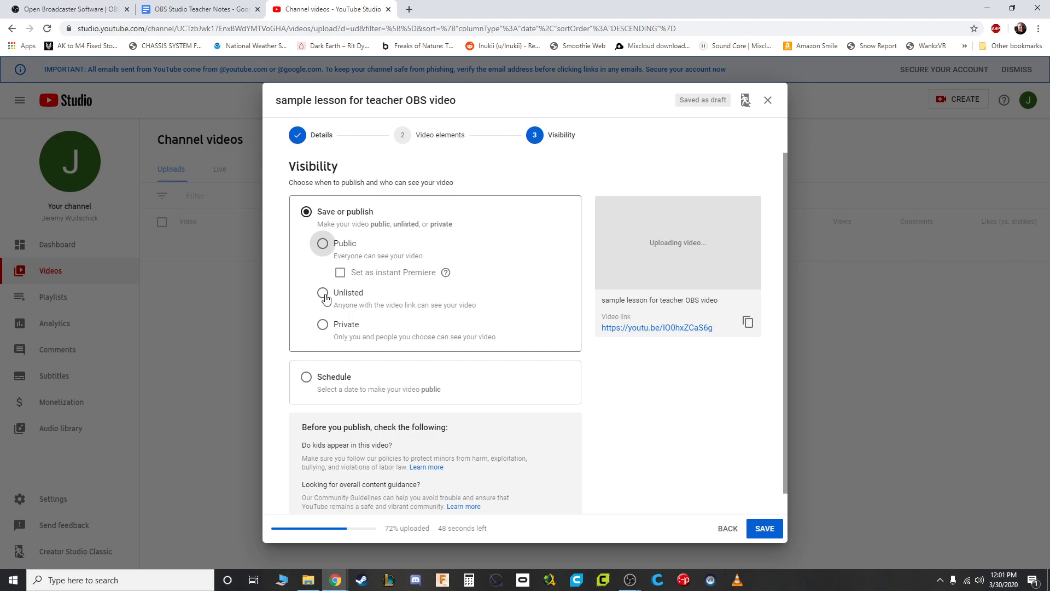
Step: Set the video's visibility to Unlisted, save the upload and close the processing notice
click(323, 243)
click(322, 294)
click(764, 531)
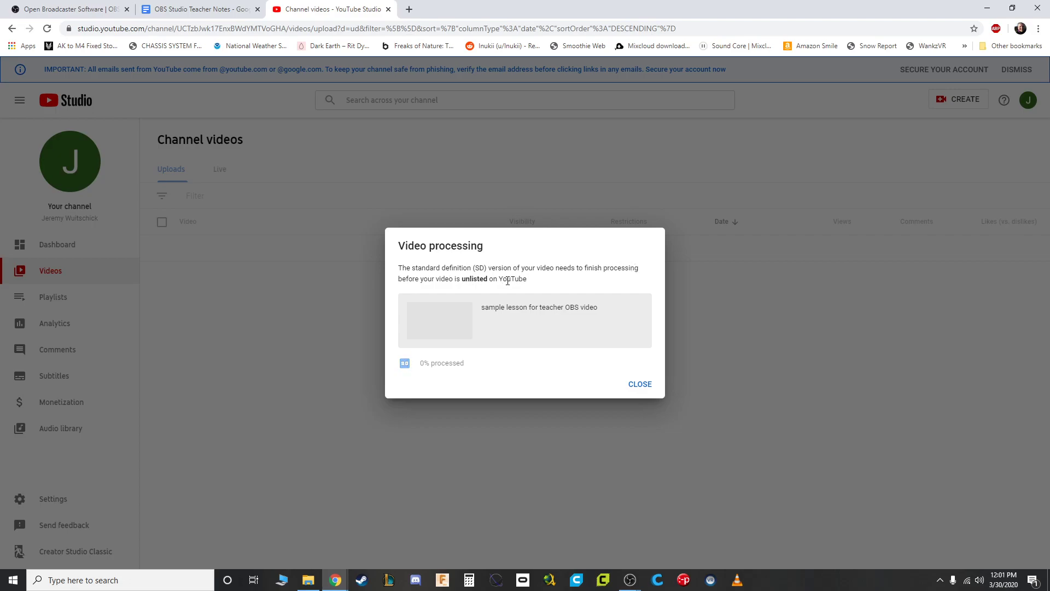
click(639, 386)
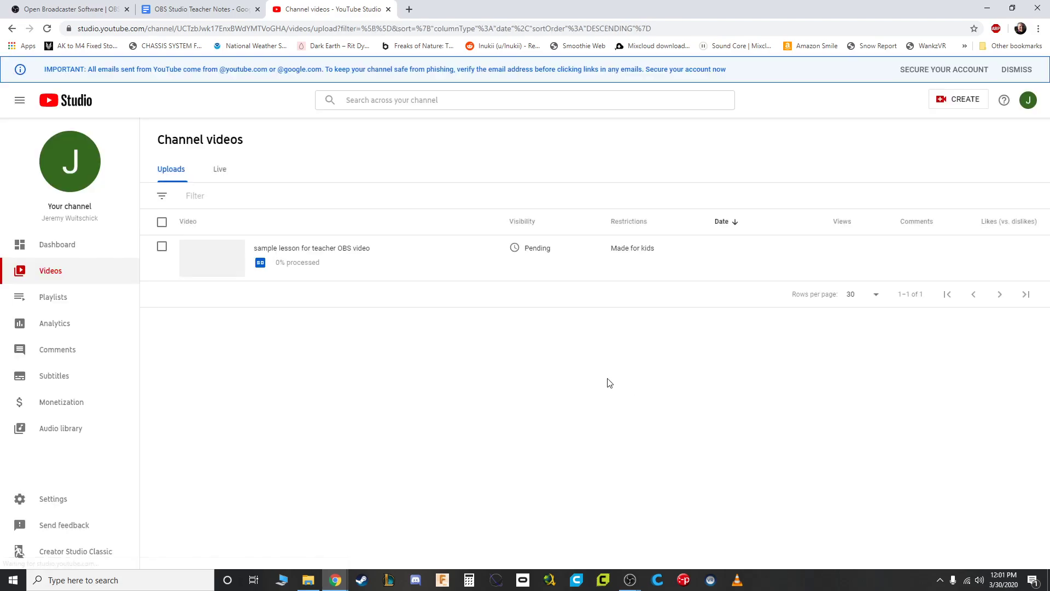
Step: Copy the shareable link of the uploaded sample lesson video from the channel's video list
mouse_move(249, 276)
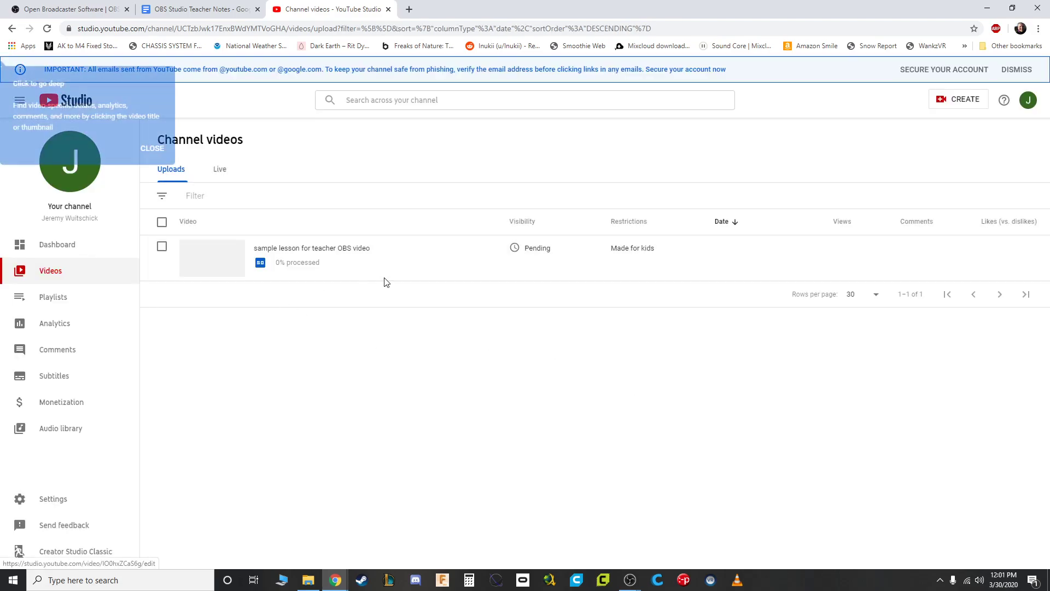
click(370, 258)
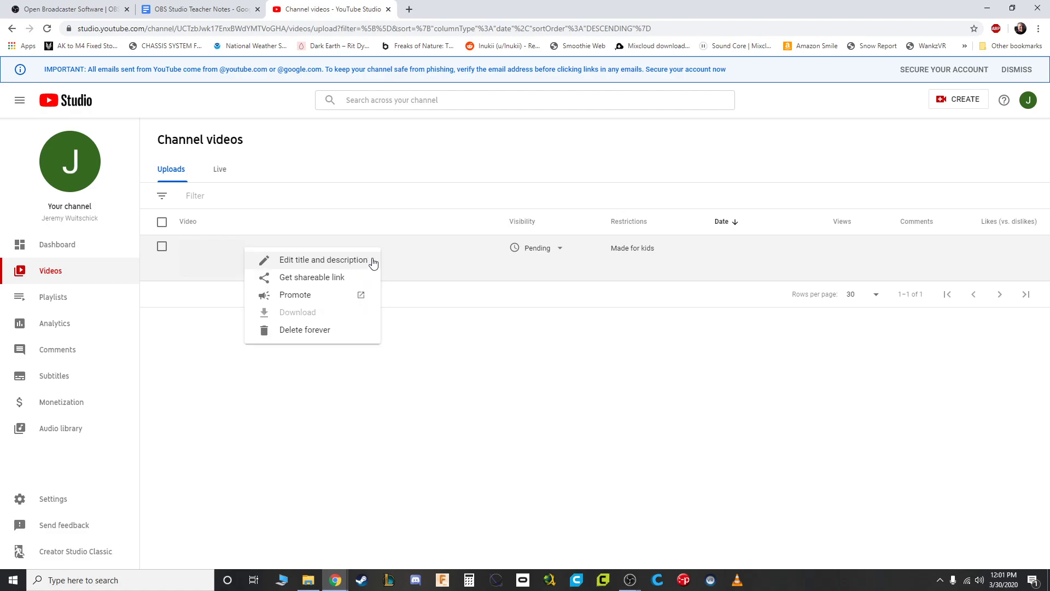
click(329, 279)
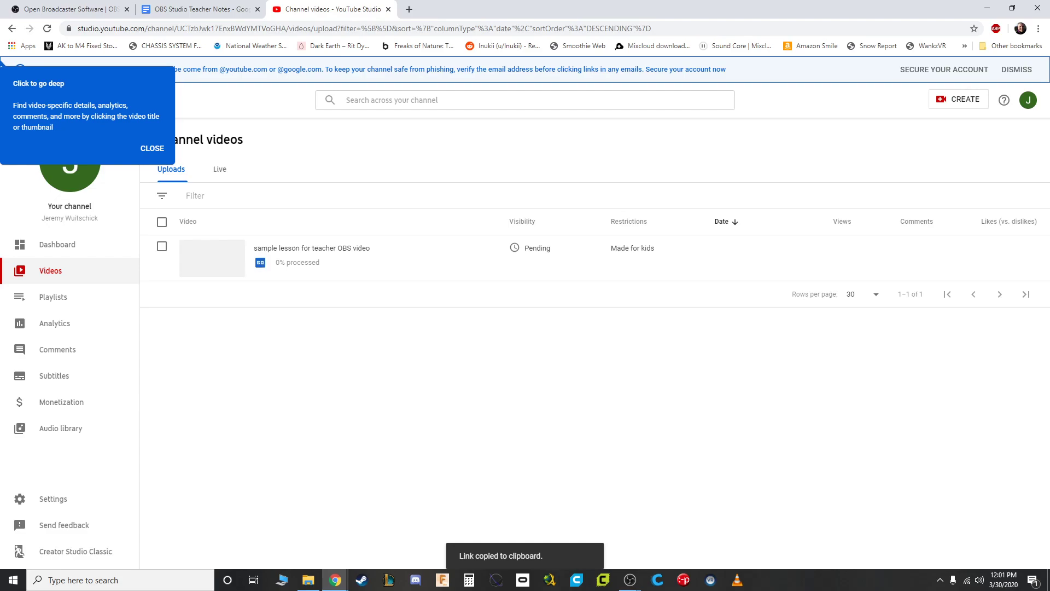
Step: Switch to Outlook Web App, sign in with the saved credentials and paste the copied video link into a new email's body
double_click(792, 122)
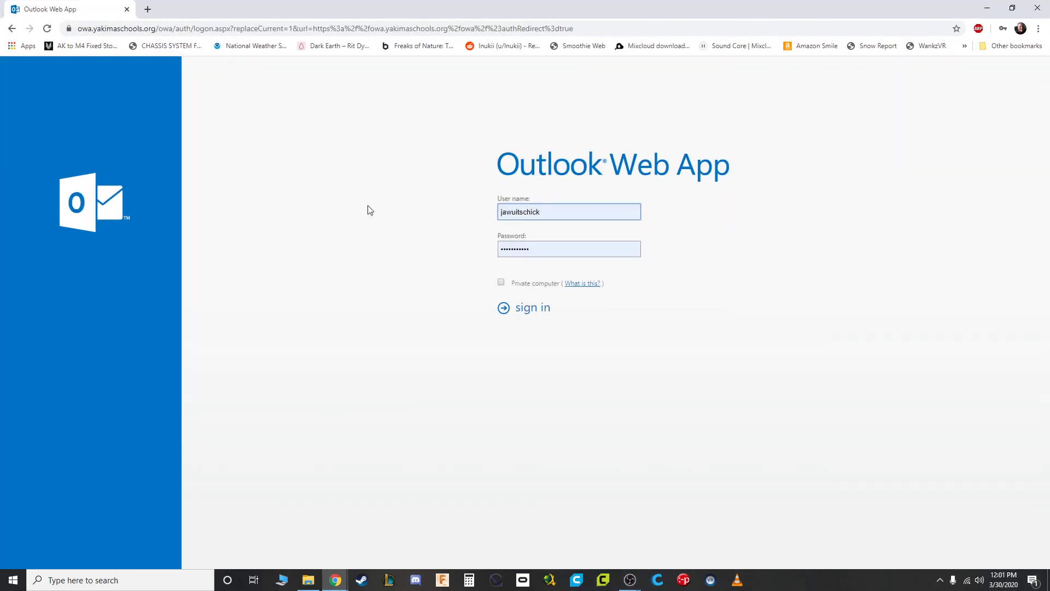
click(533, 312)
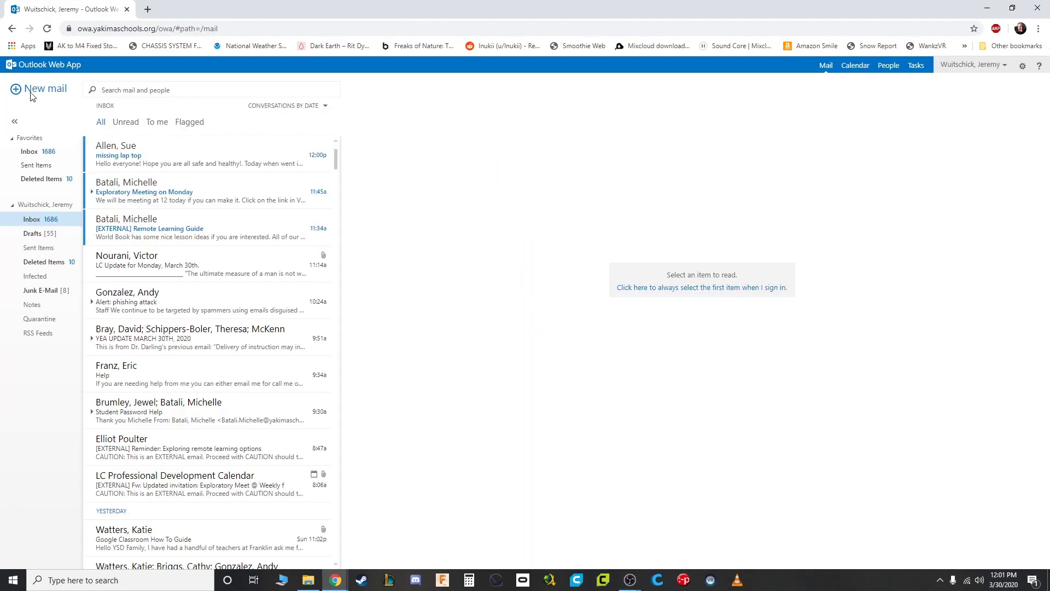
click(31, 93)
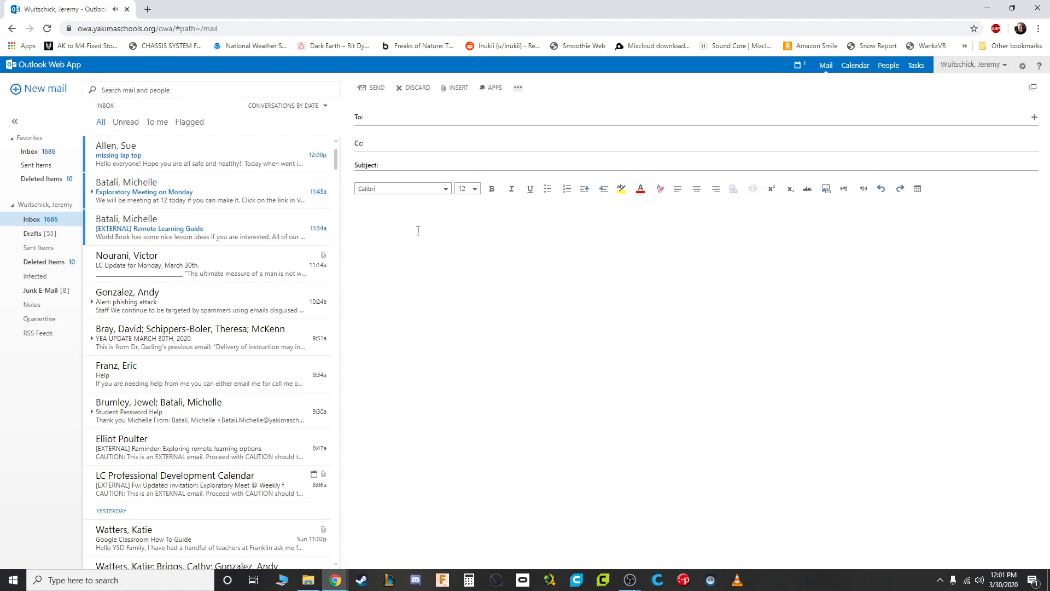
key(ctrl+v)
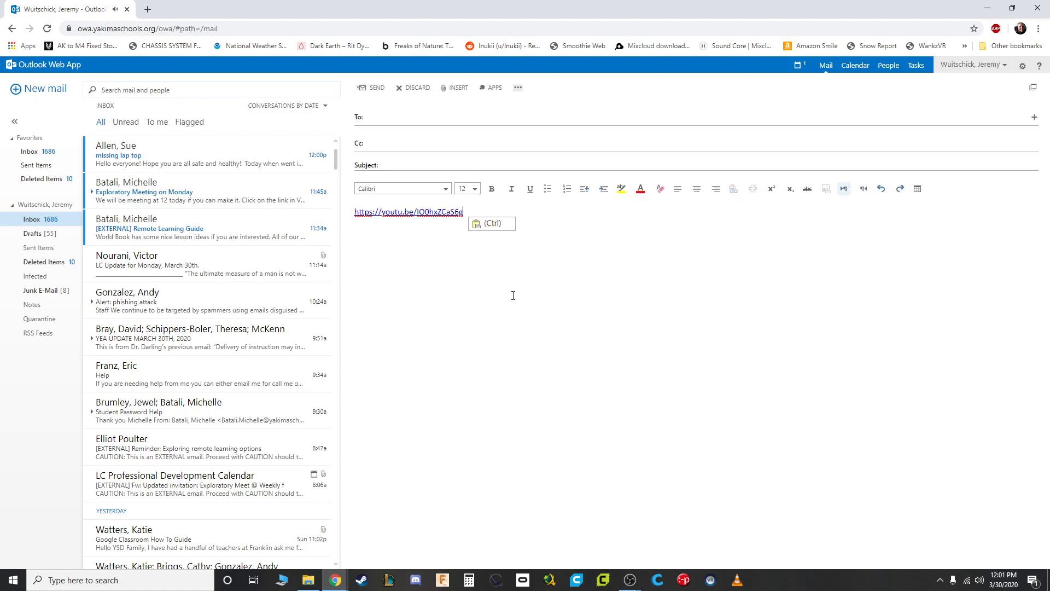